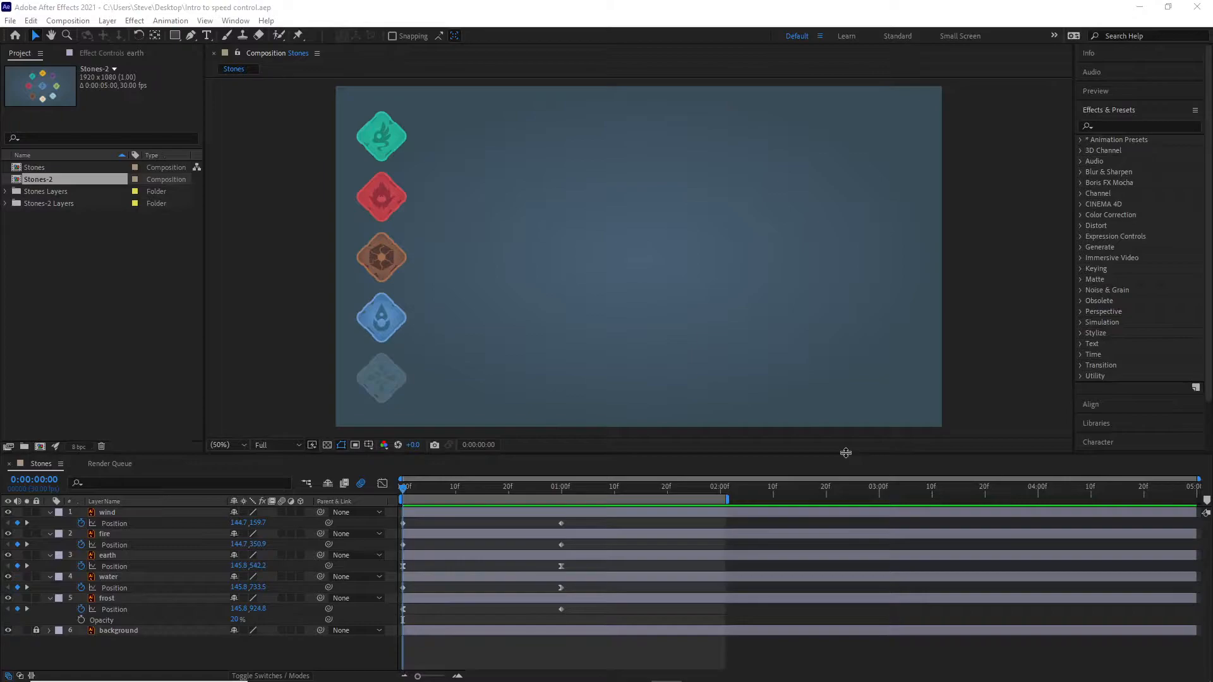
Step: Preview the finished Stones animation and return the playhead to the first frame
click(409, 490)
drag(410, 491, 399, 493)
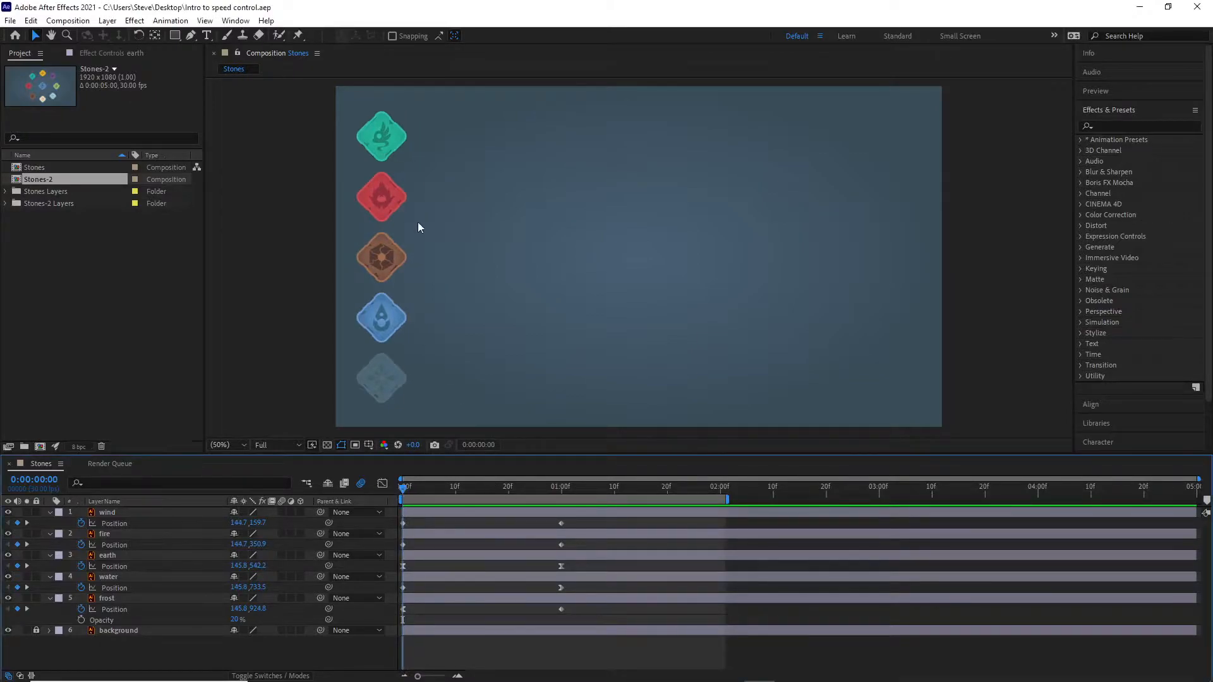
click(422, 307)
key(space)
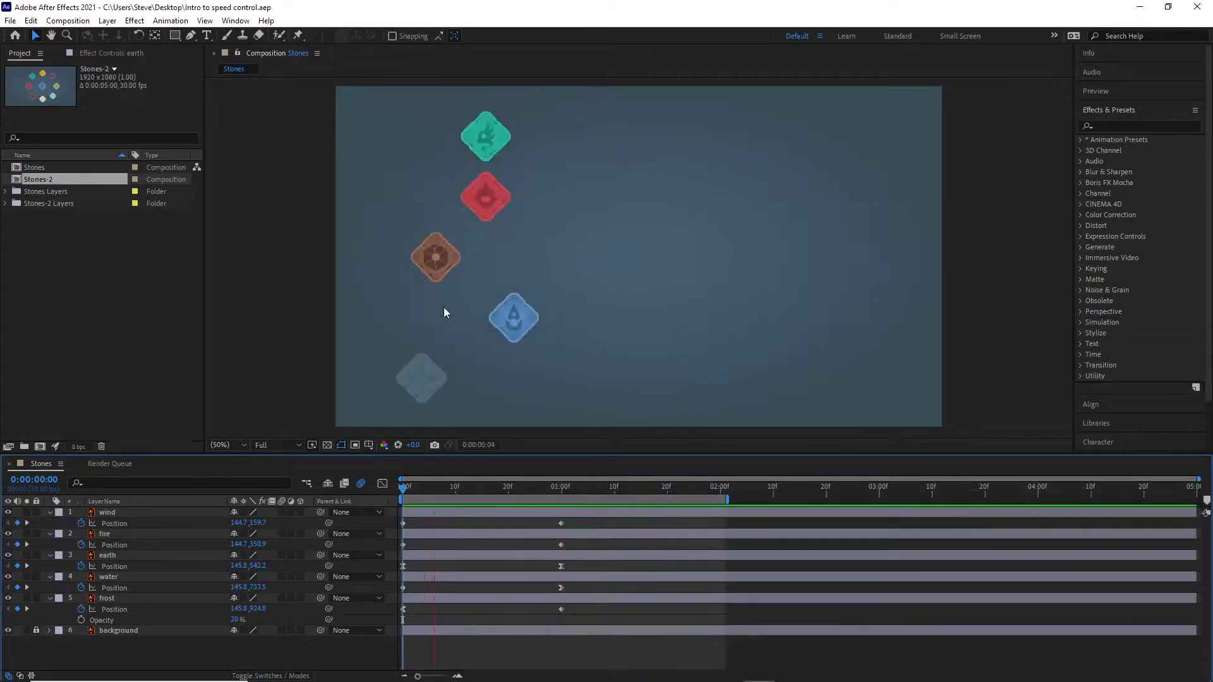
key(space)
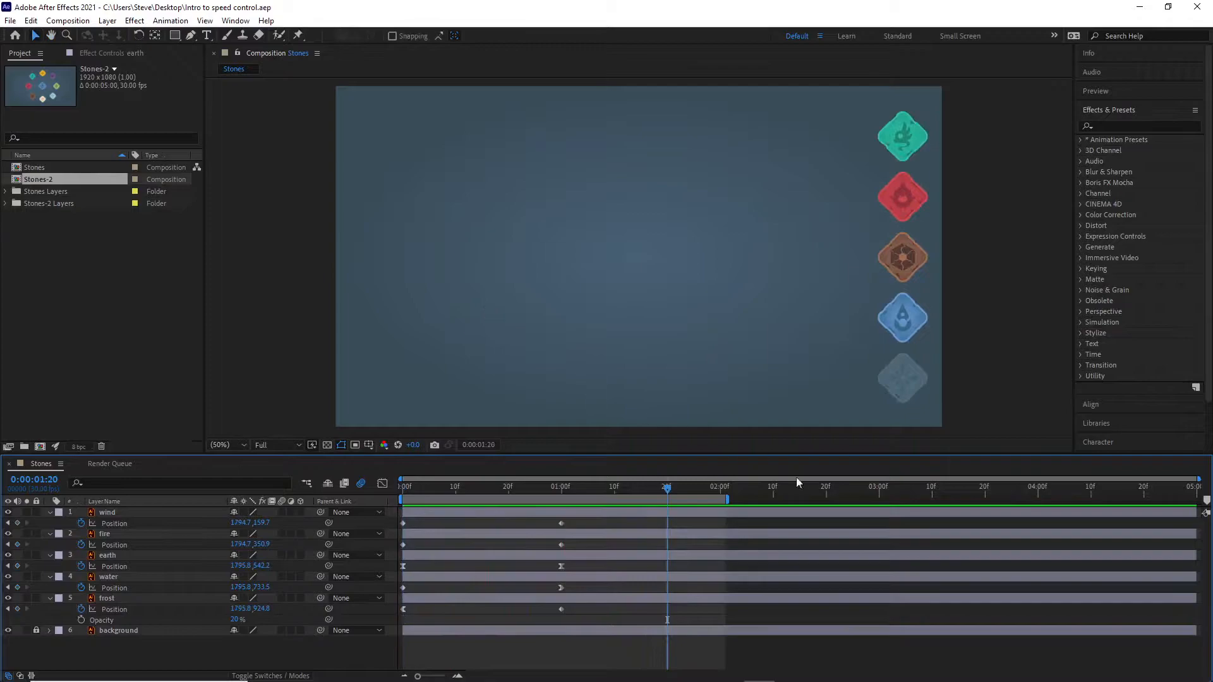
drag(666, 489, 402, 487)
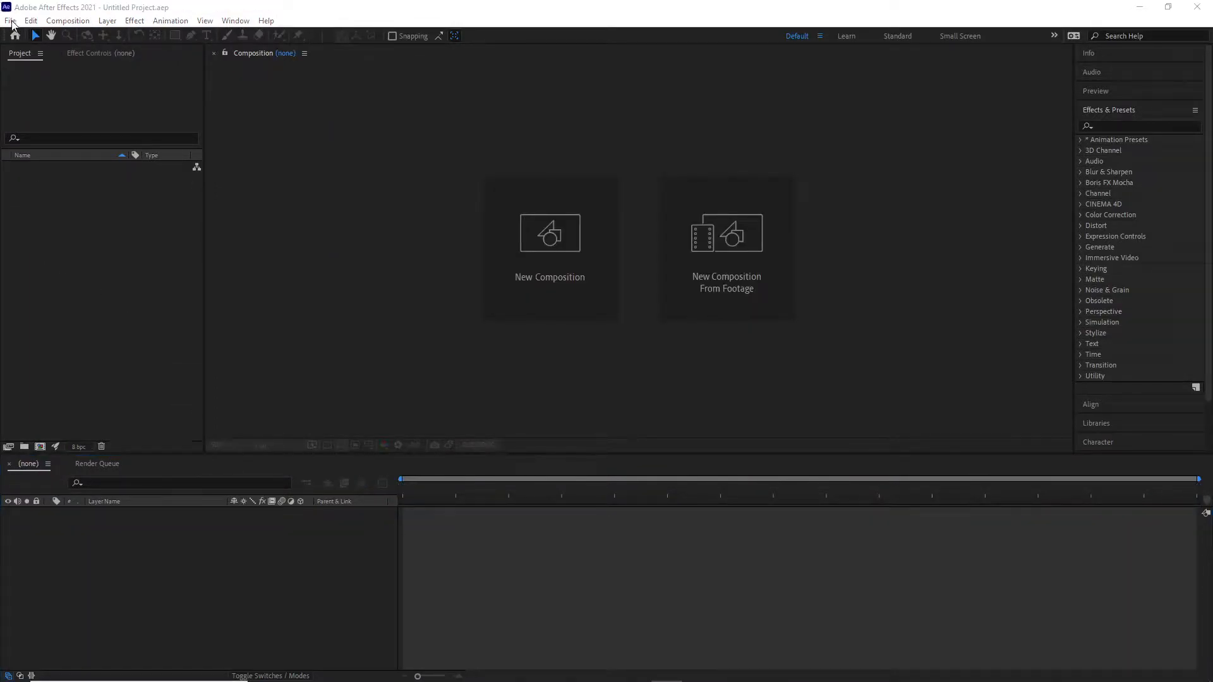
Step: Save the new project to the Desktop as "After Effects - Speed Control"
click(10, 22)
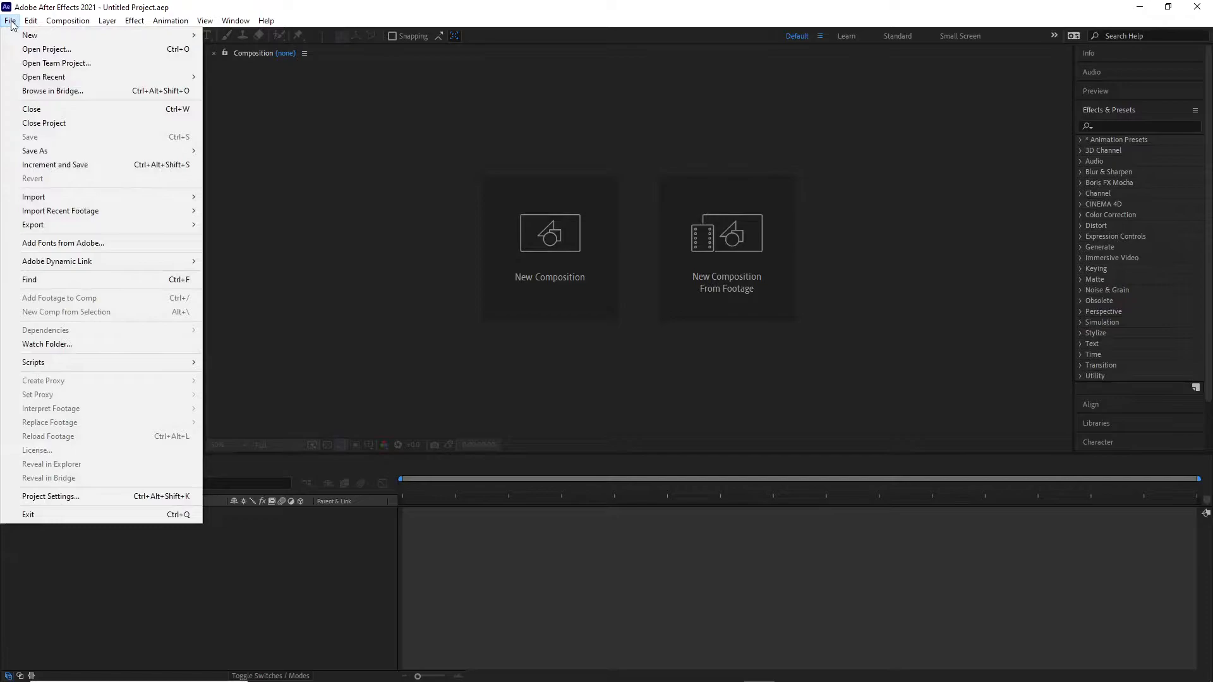
mouse_move(50, 154)
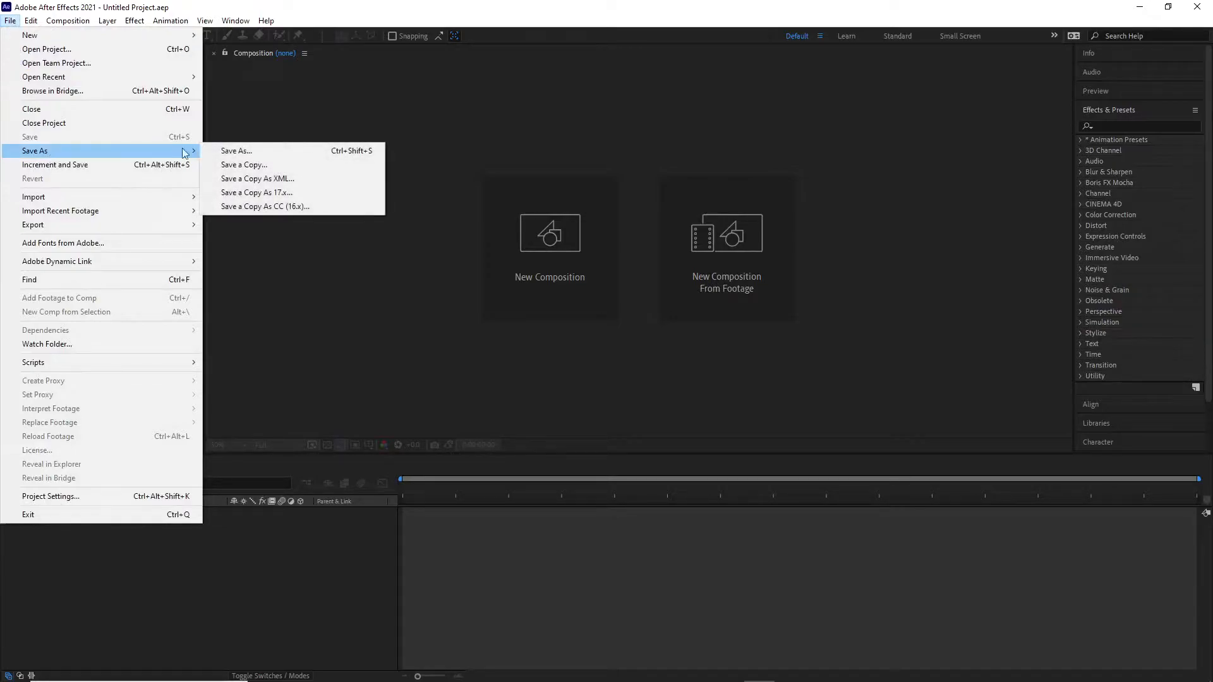
click(228, 152)
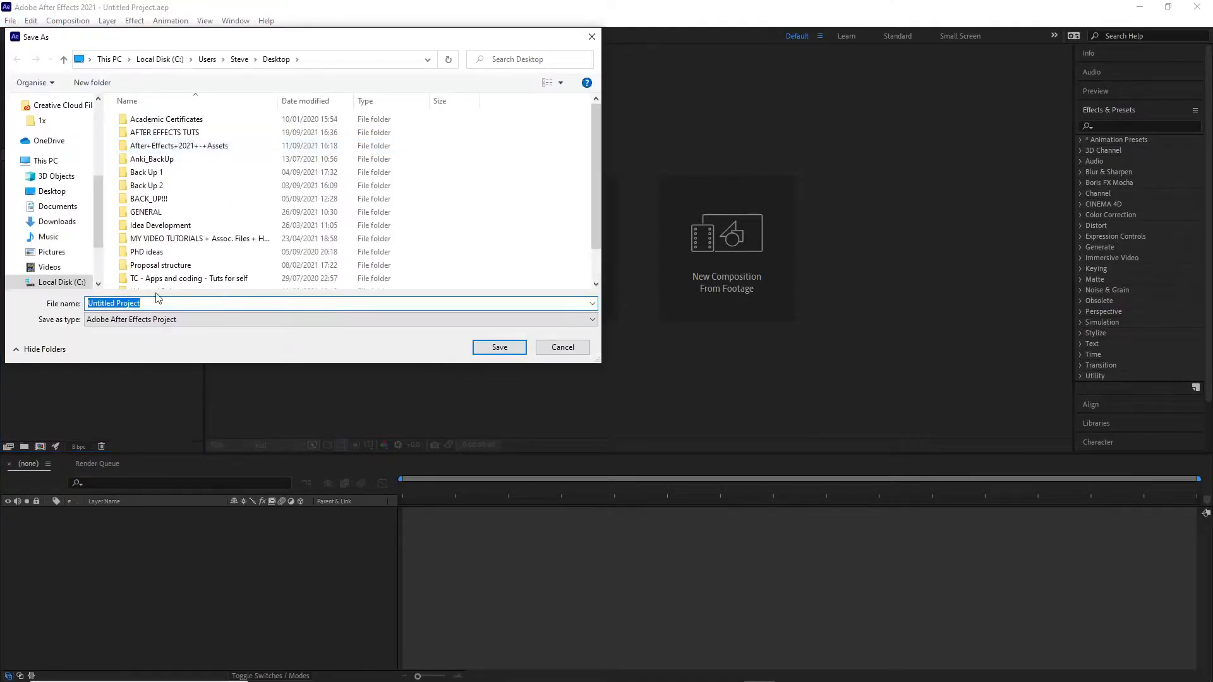
text(Speed Control)
click(88, 303)
text(After Effects -)
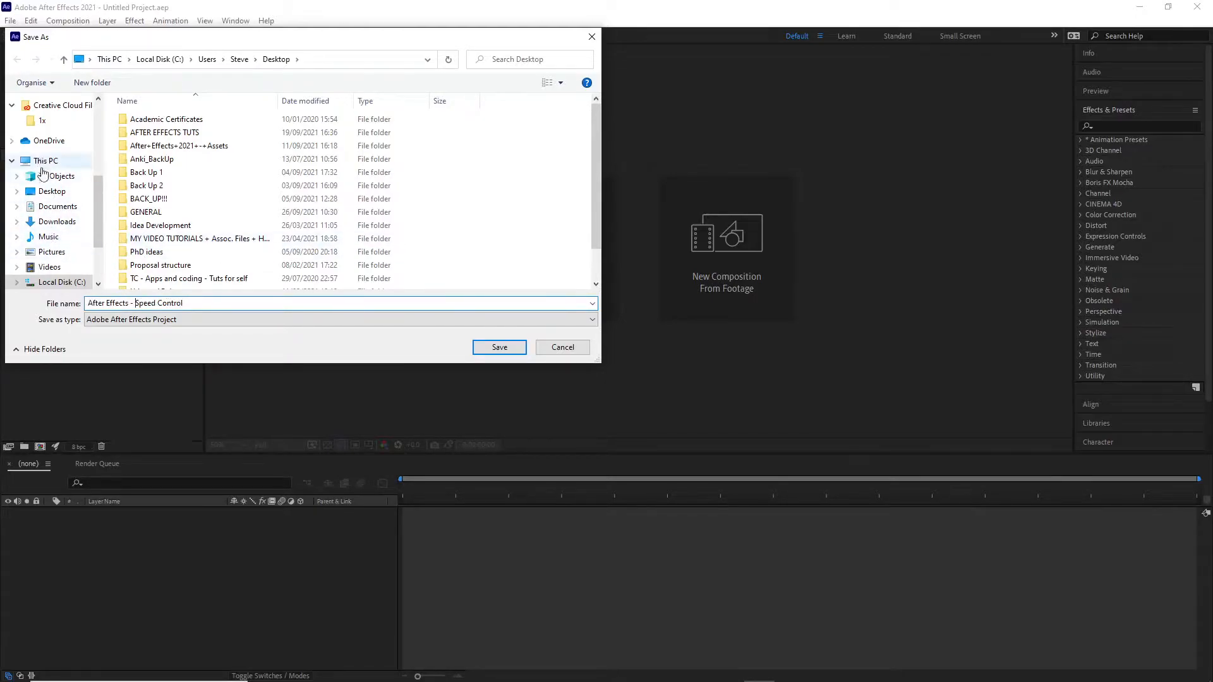
click(49, 191)
click(510, 344)
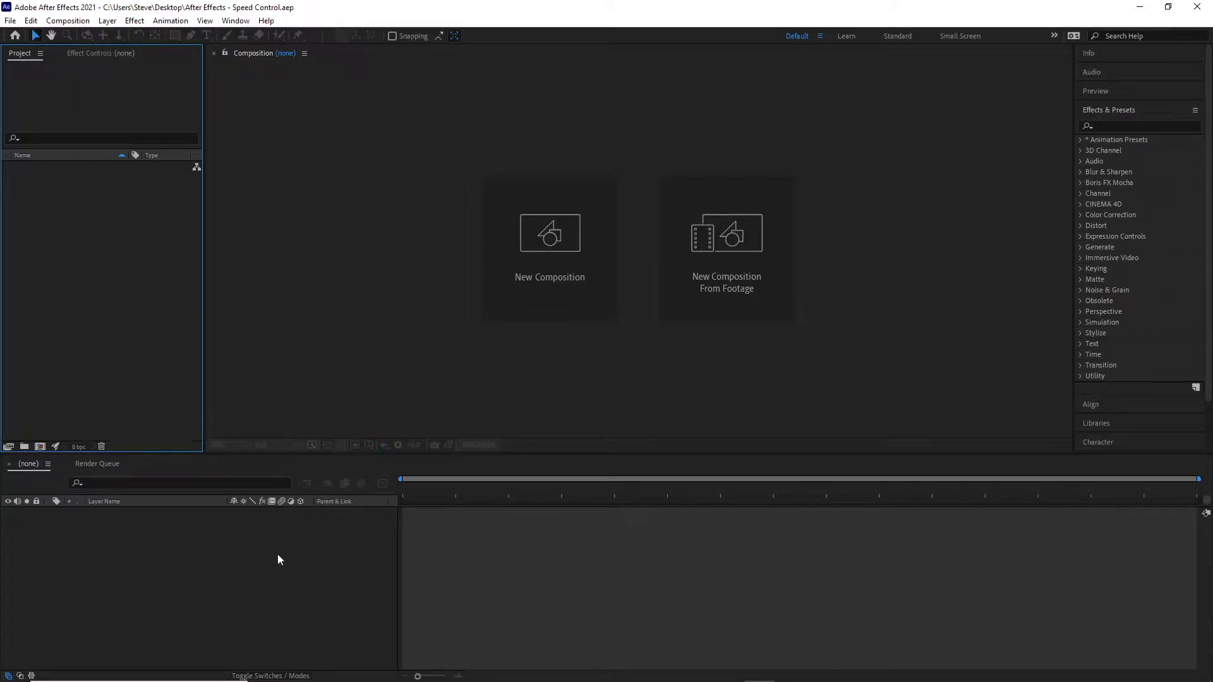
Step: Import the Stones and Stones-2 Illustrator files from the 04 - Speed Control folder as Composition - Retain Layer Sizes
mouse_move(281, 681)
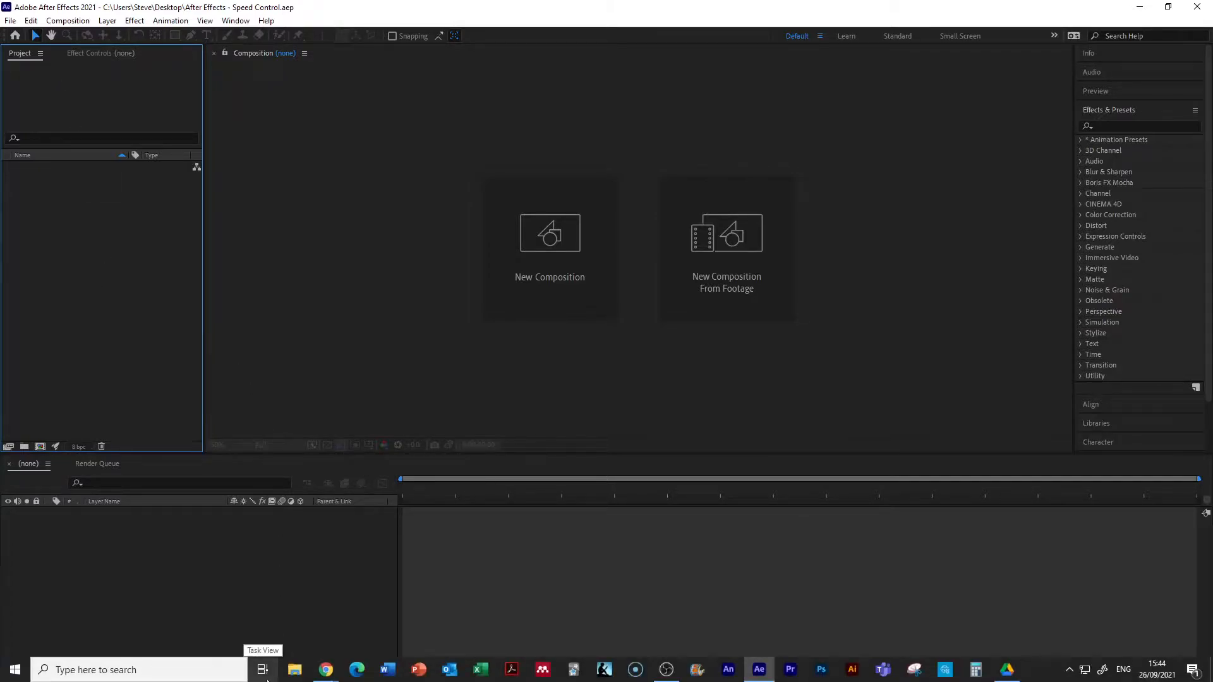
right_click(77, 317)
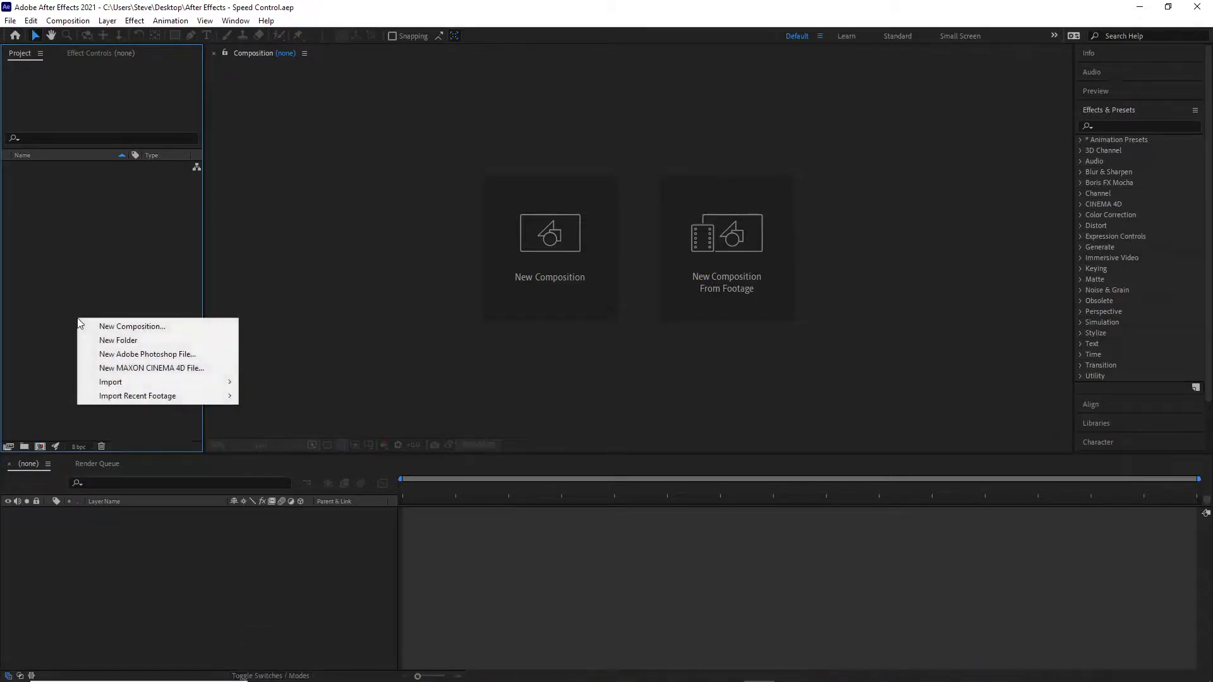
mouse_move(236, 385)
click(278, 383)
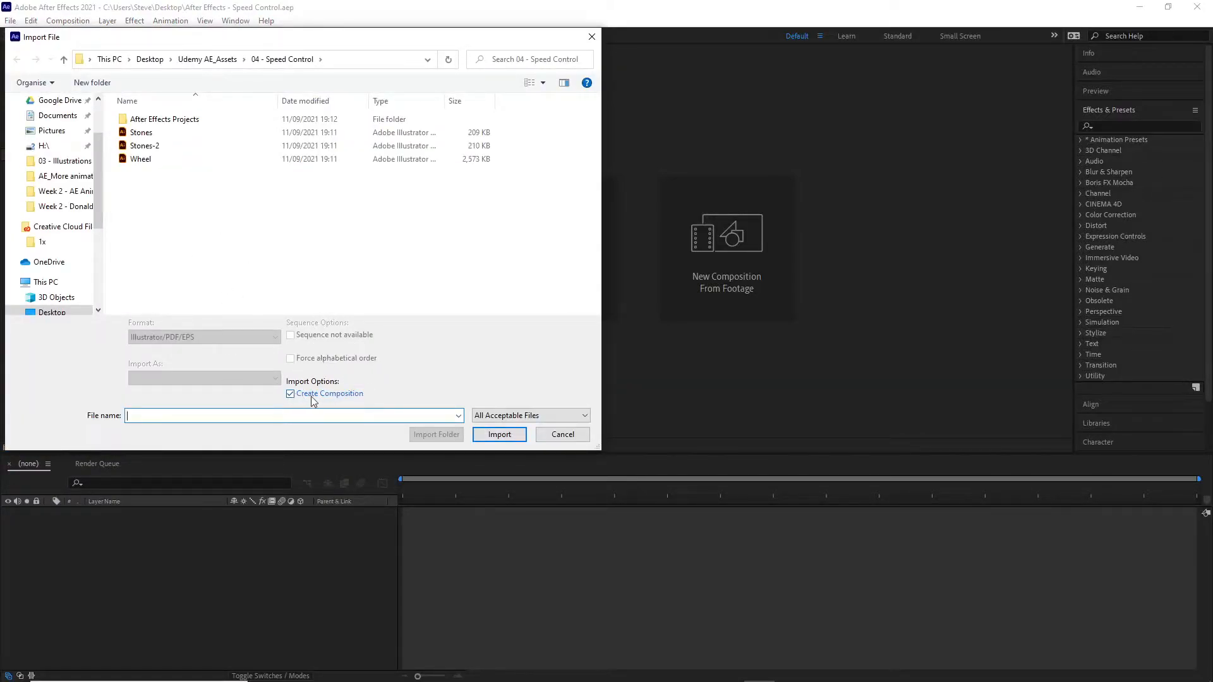
click(134, 134)
shift+click(144, 147)
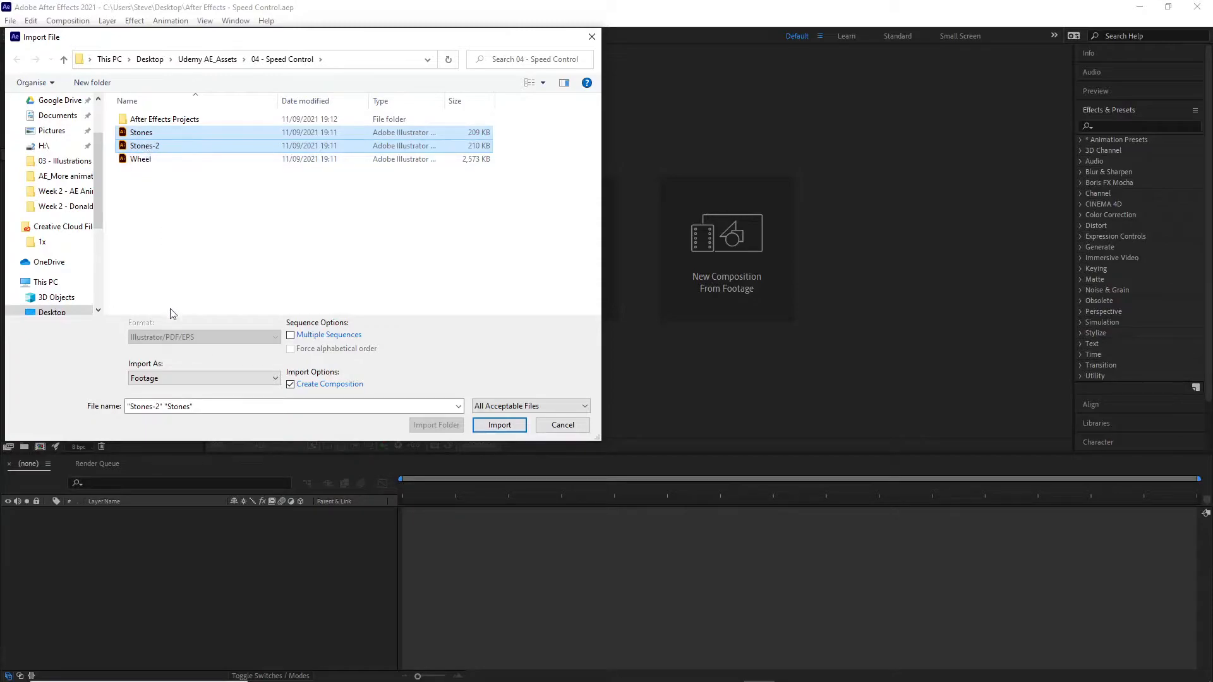
click(157, 379)
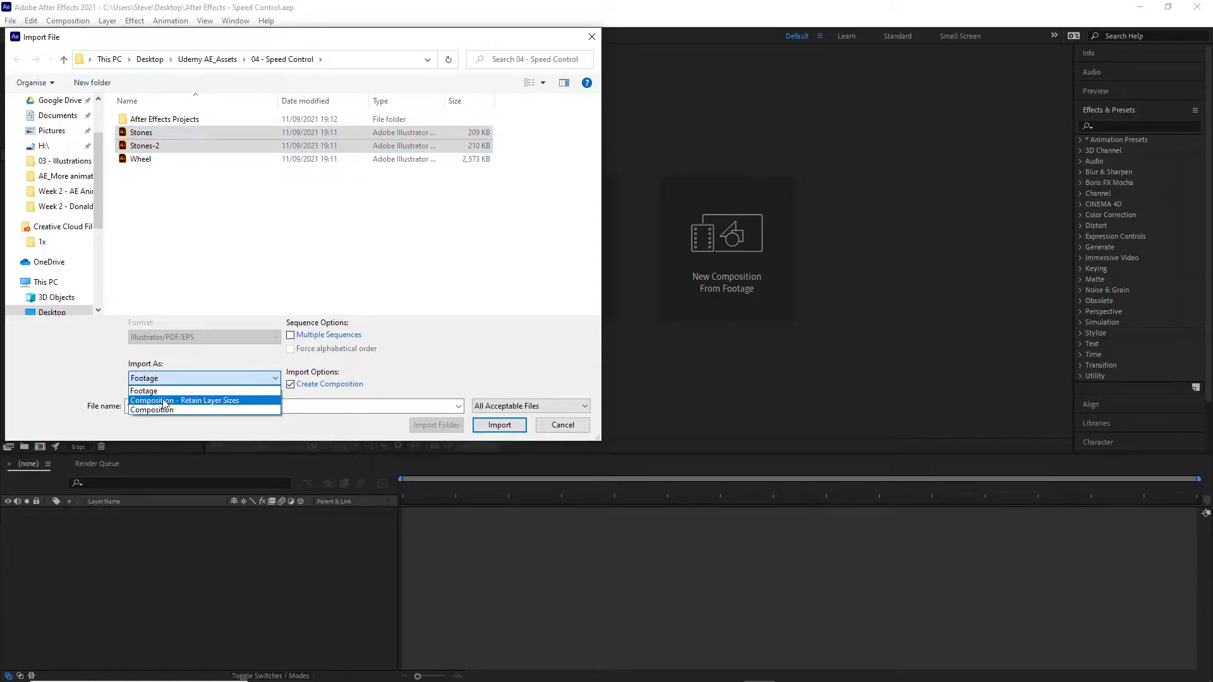
click(163, 400)
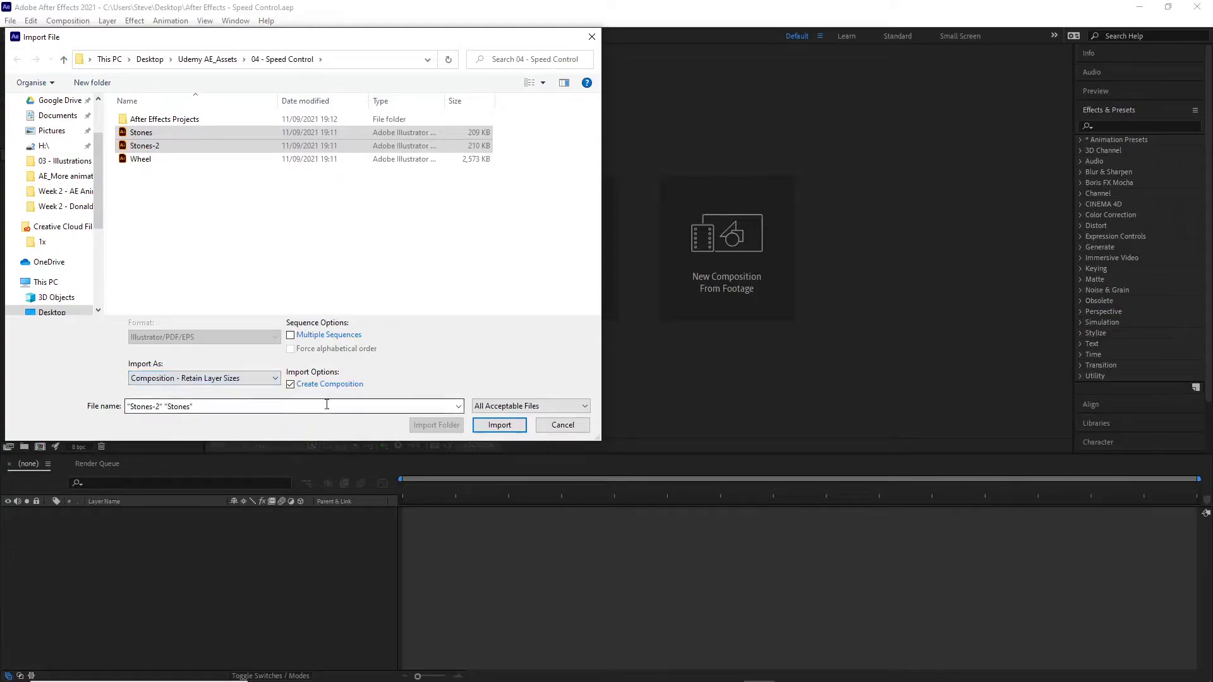
click(500, 425)
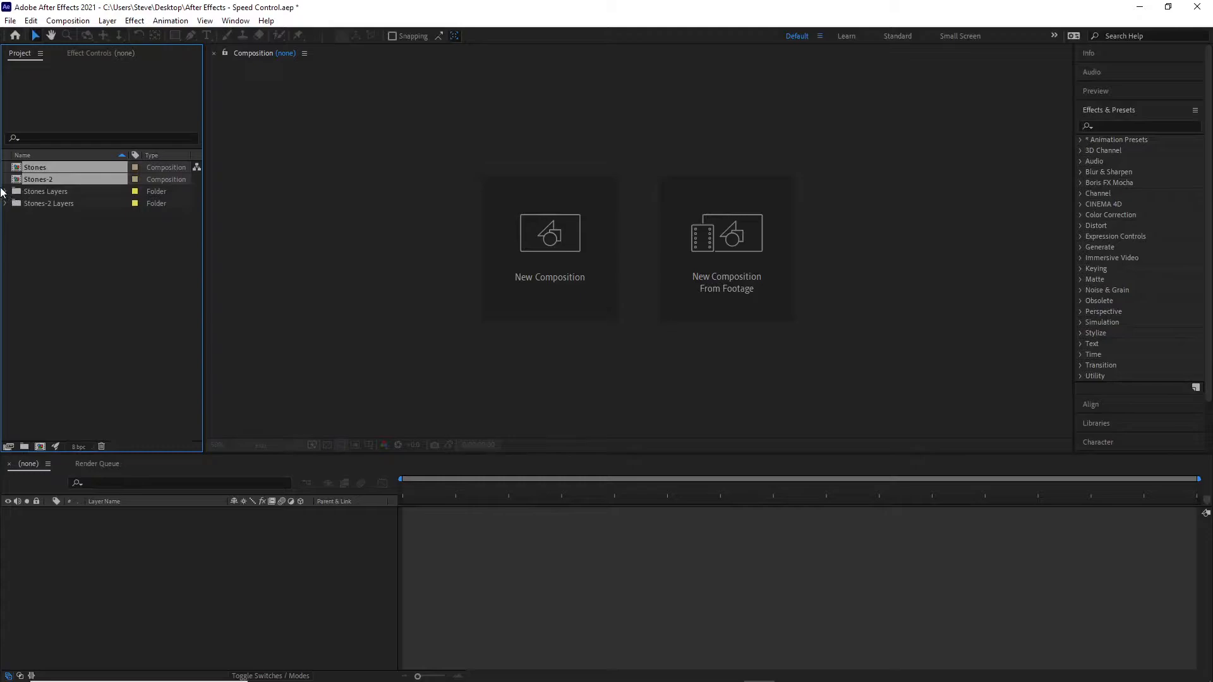
Step: Check the Stones Layers folder in the project and open the Stones composition
click(5, 192)
click(5, 192)
click(666, 681)
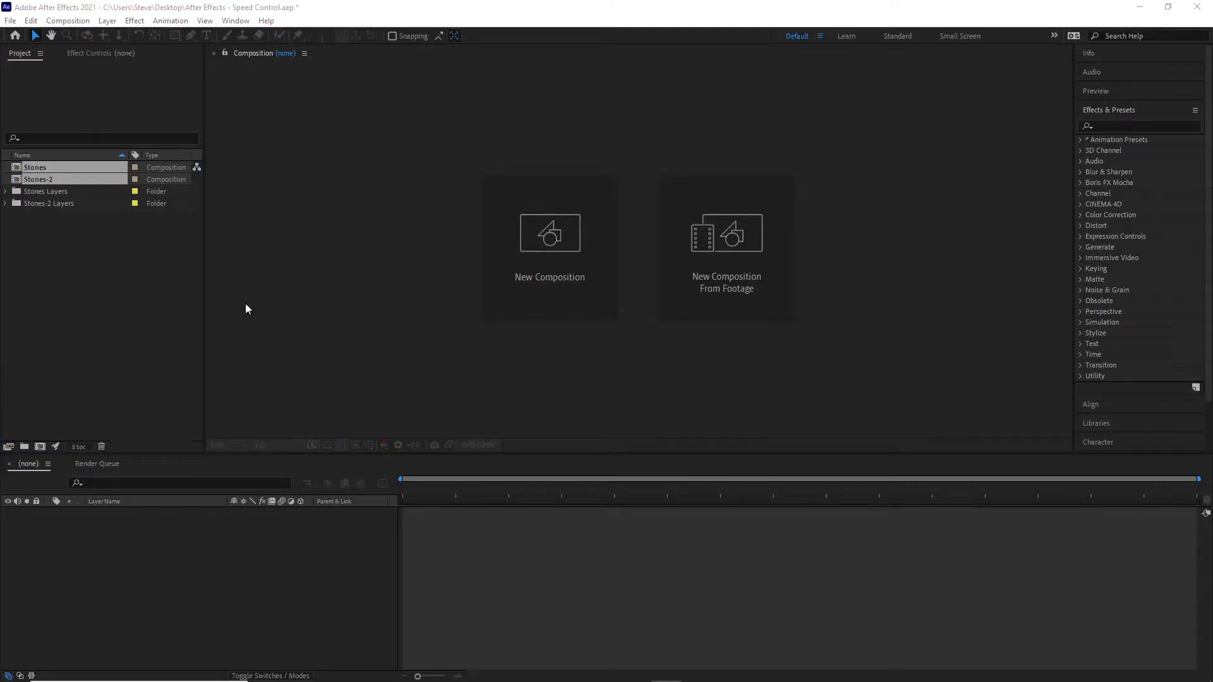
click(78, 307)
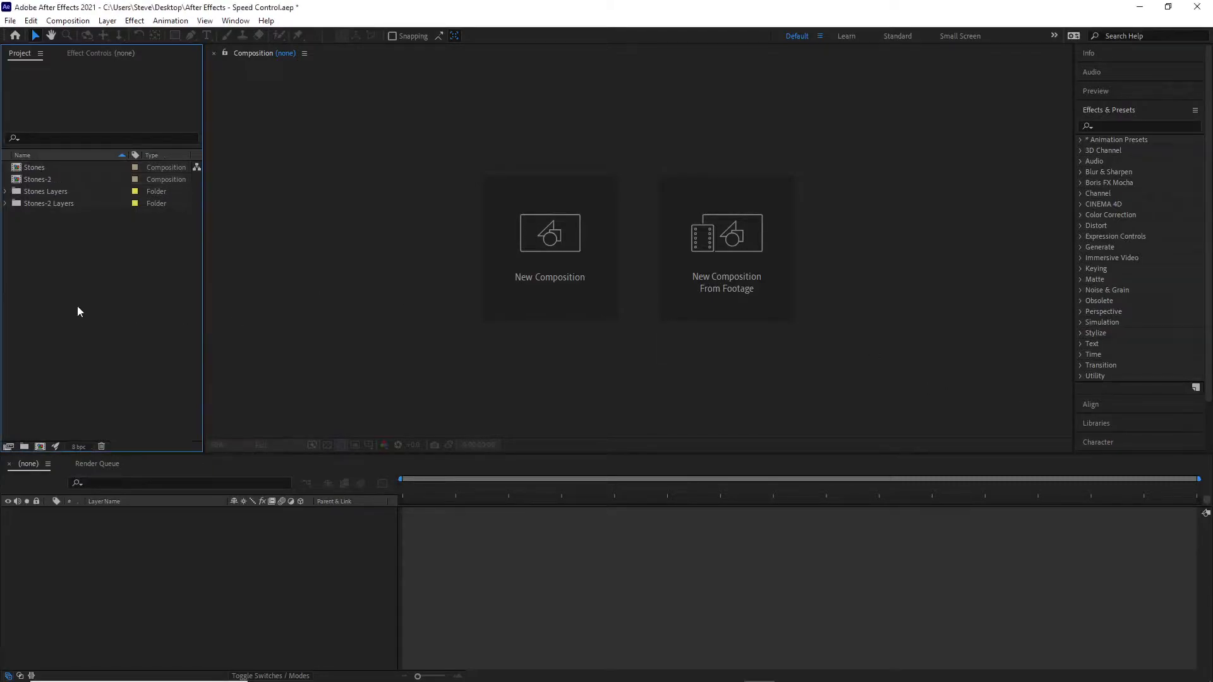
double_click(32, 165)
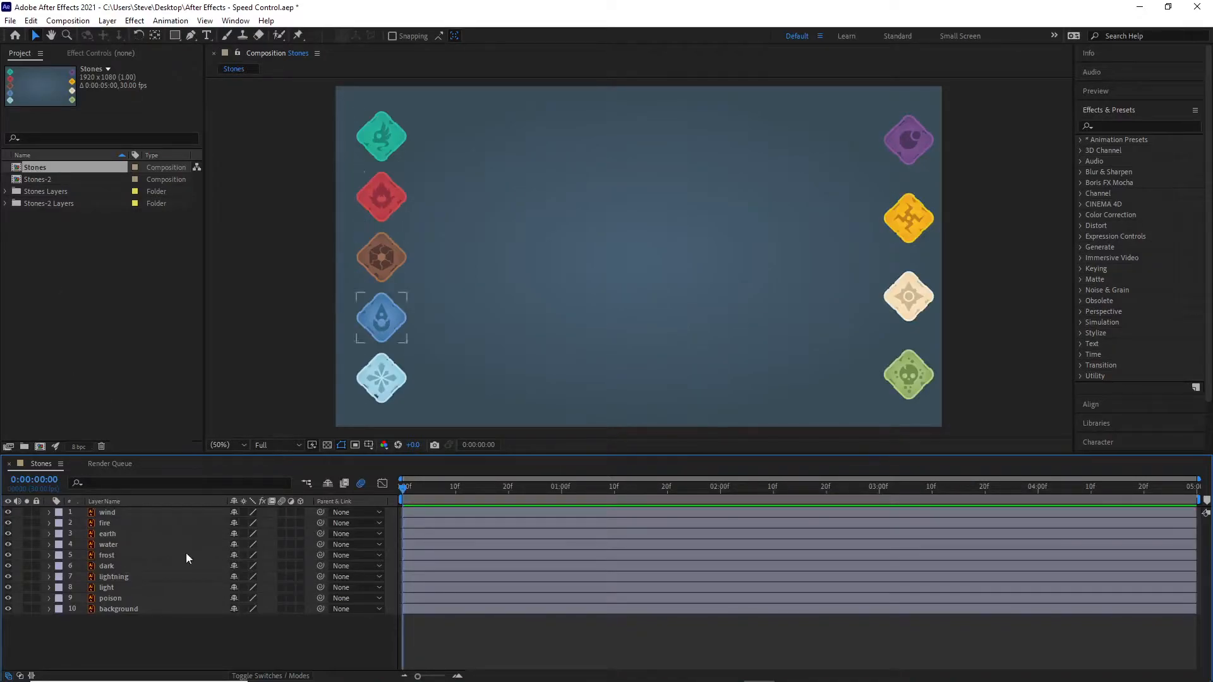
Step: Lock the background layer and delete the dark, lightning, light and poison stone layers
click(36, 608)
drag(868, 93, 961, 420)
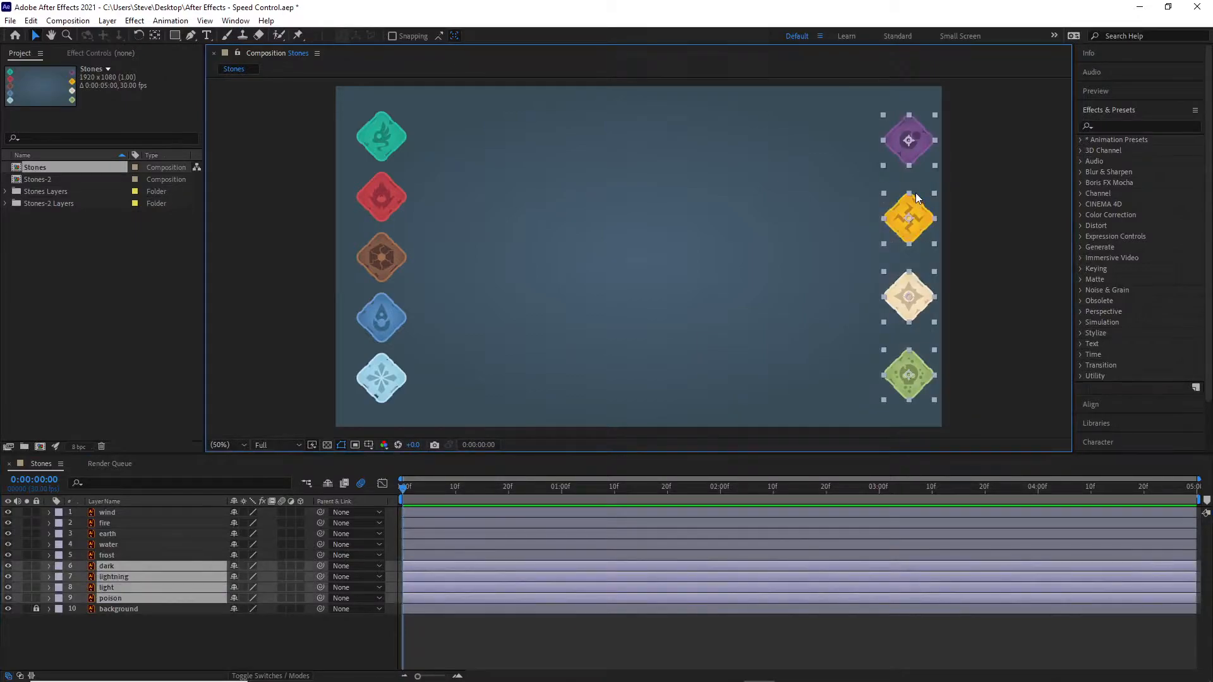
key(Delete)
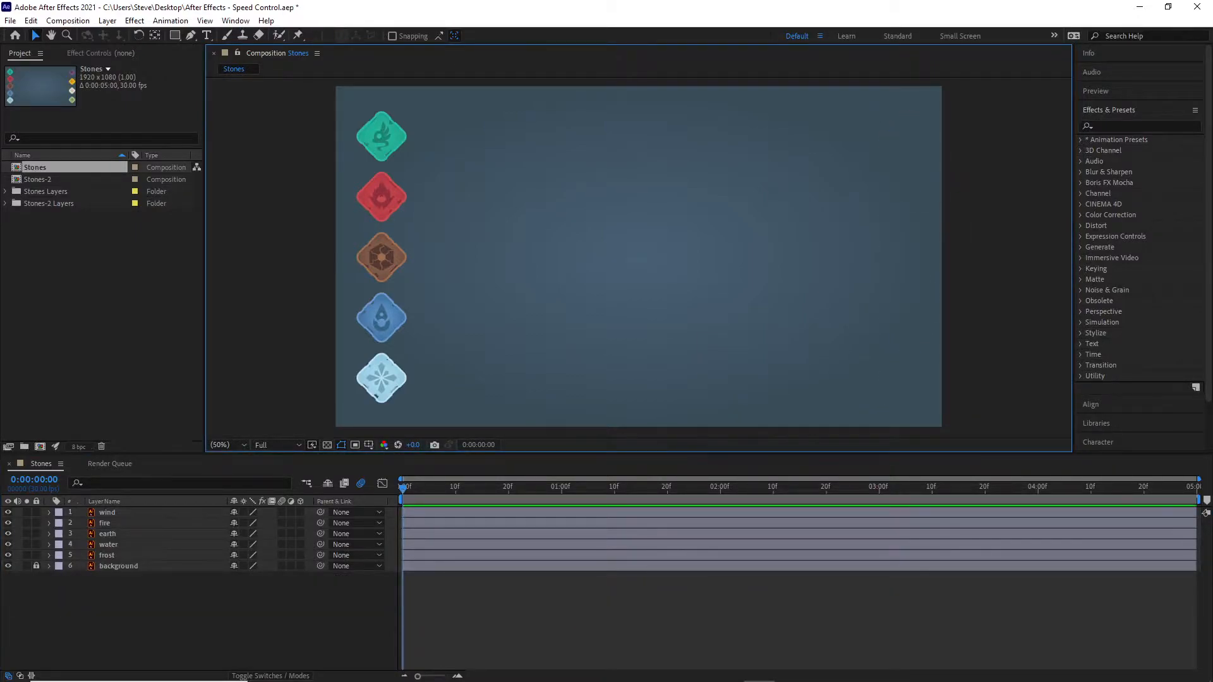
Step: Add Position keyframes at 0 seconds to the wind, fire, earth, water and frost layers
click(115, 510)
shift+click(120, 554)
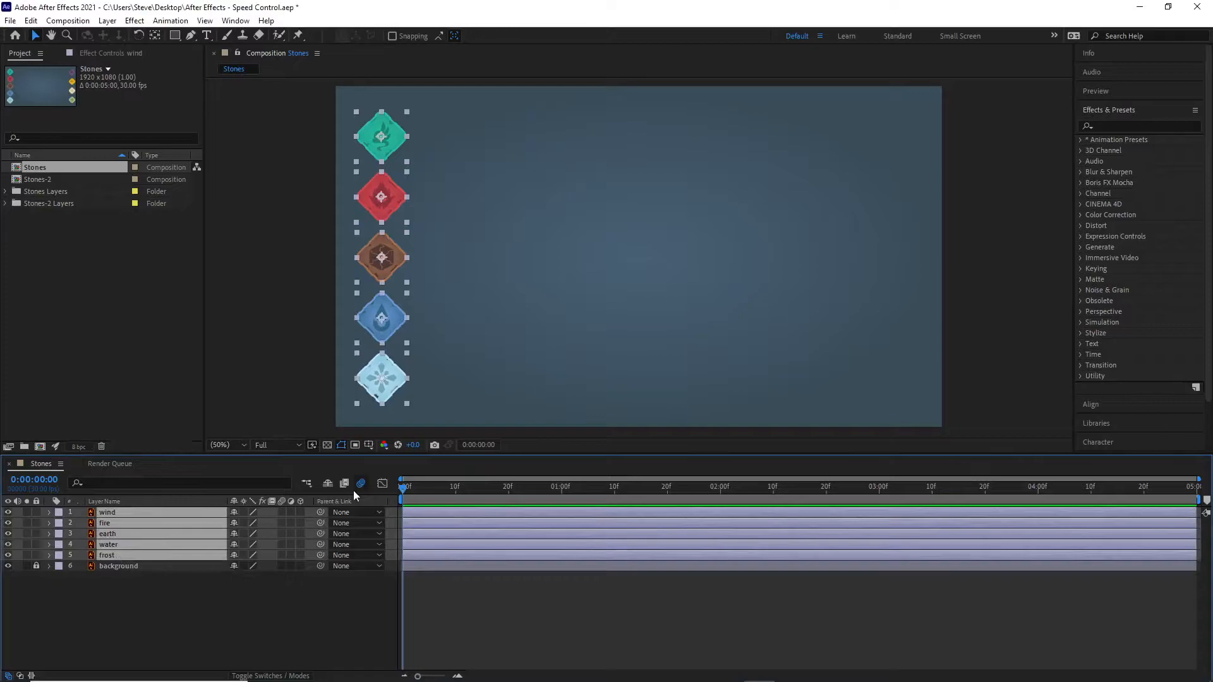
key(p)
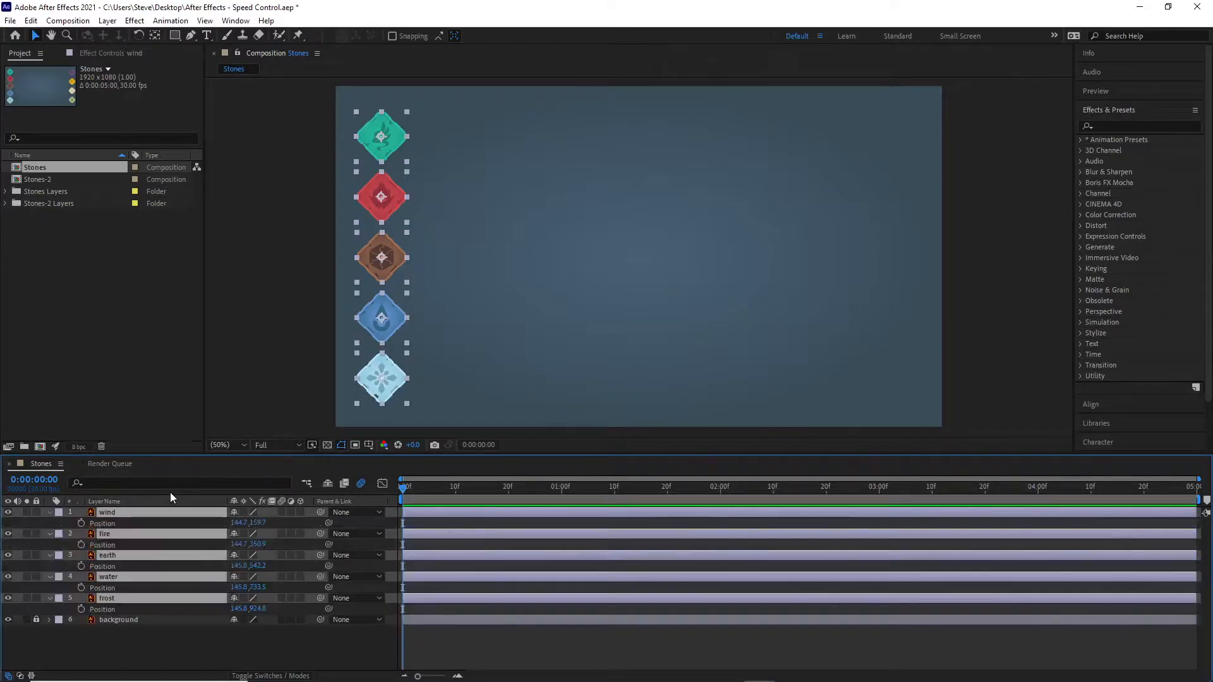
click(81, 523)
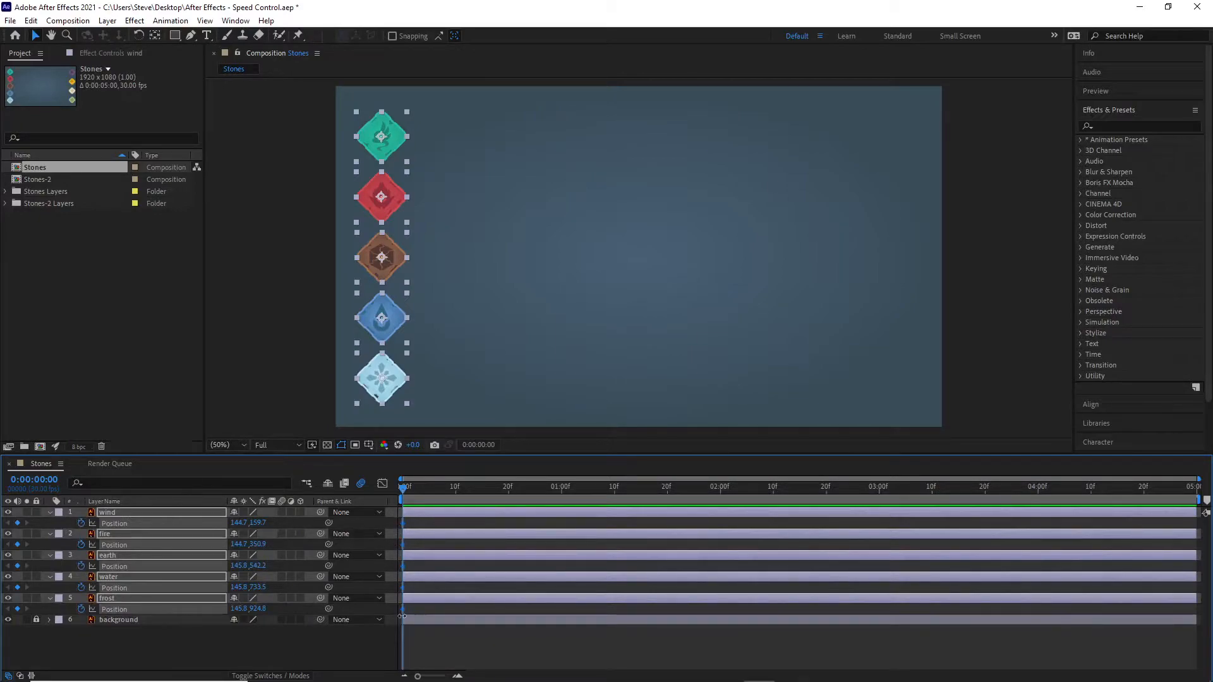
click(216, 647)
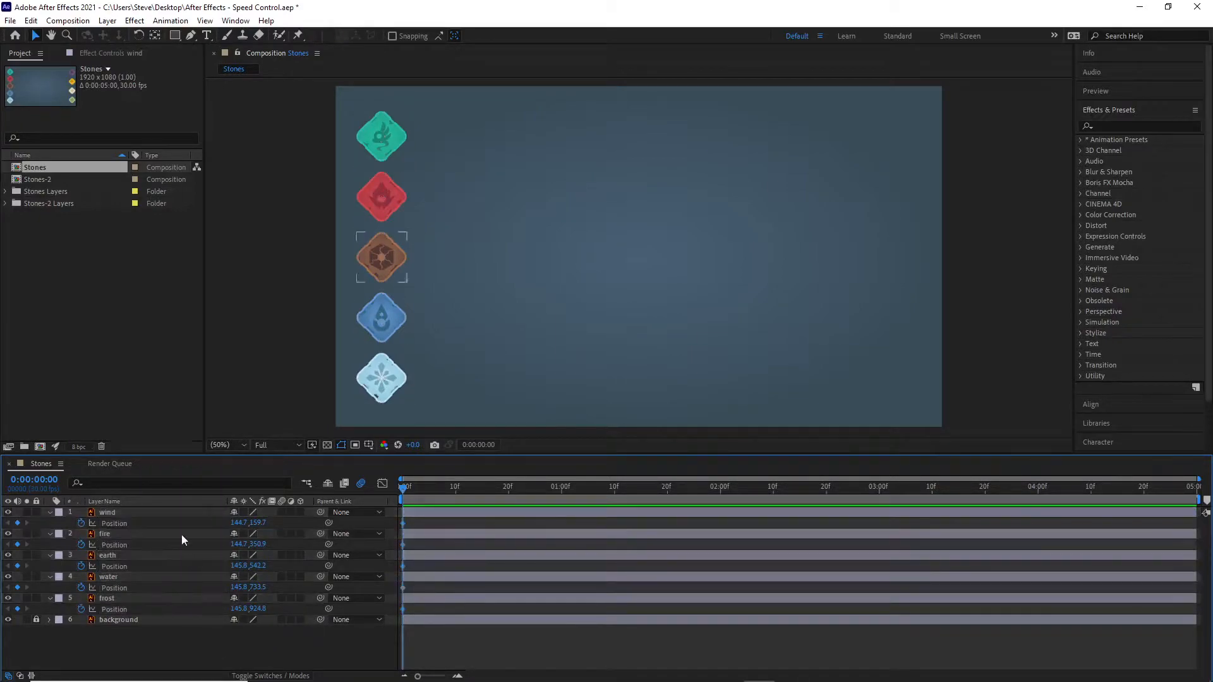
Step: At 1 second, move all five stones horizontally across to the opposite side of the frame, to an X position of about 1771
shift+click(196, 598)
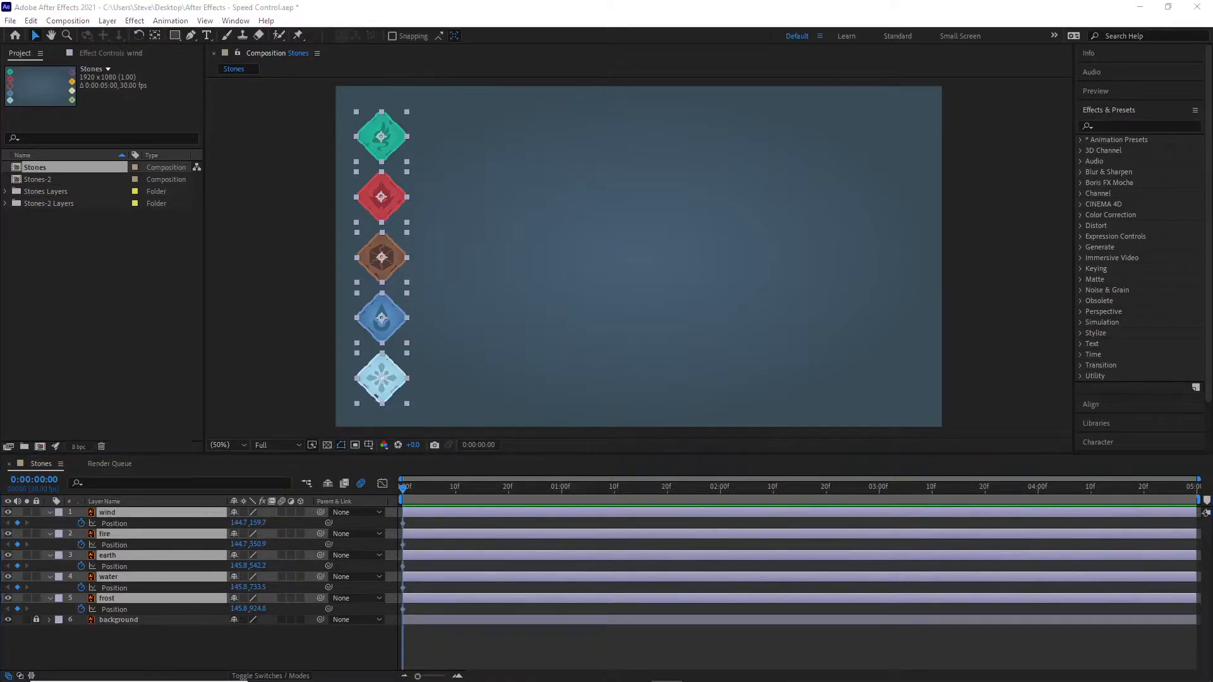
drag(403, 490, 561, 503)
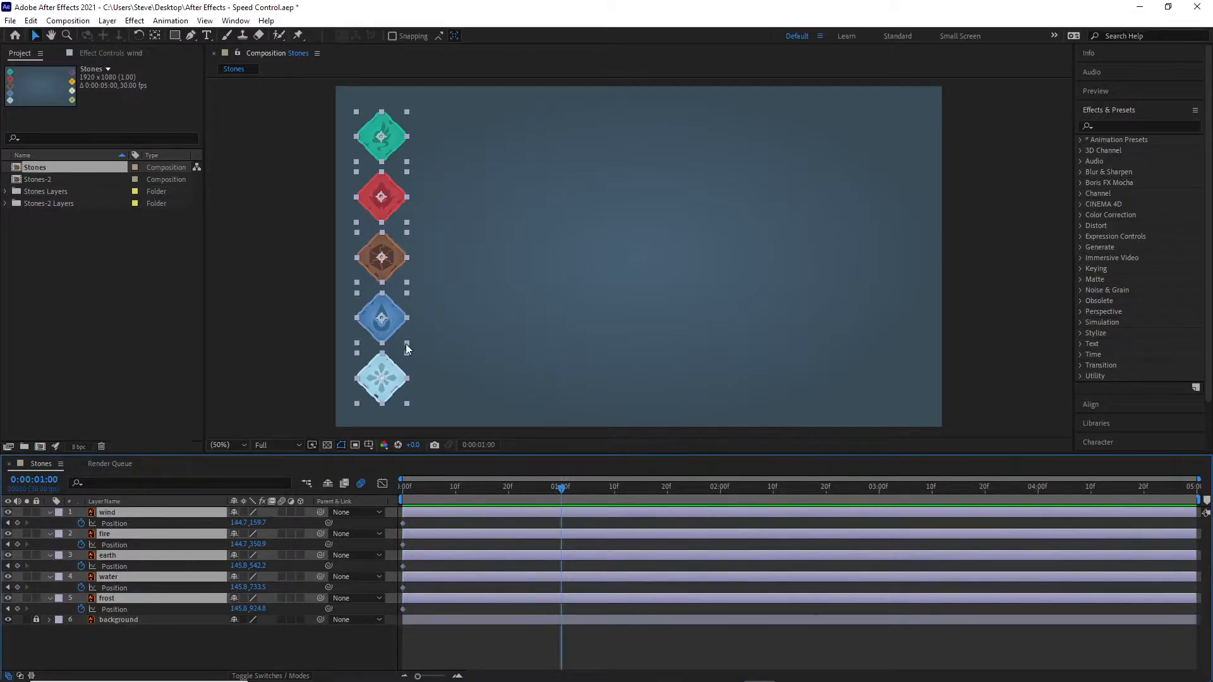
drag(395, 316, 903, 322)
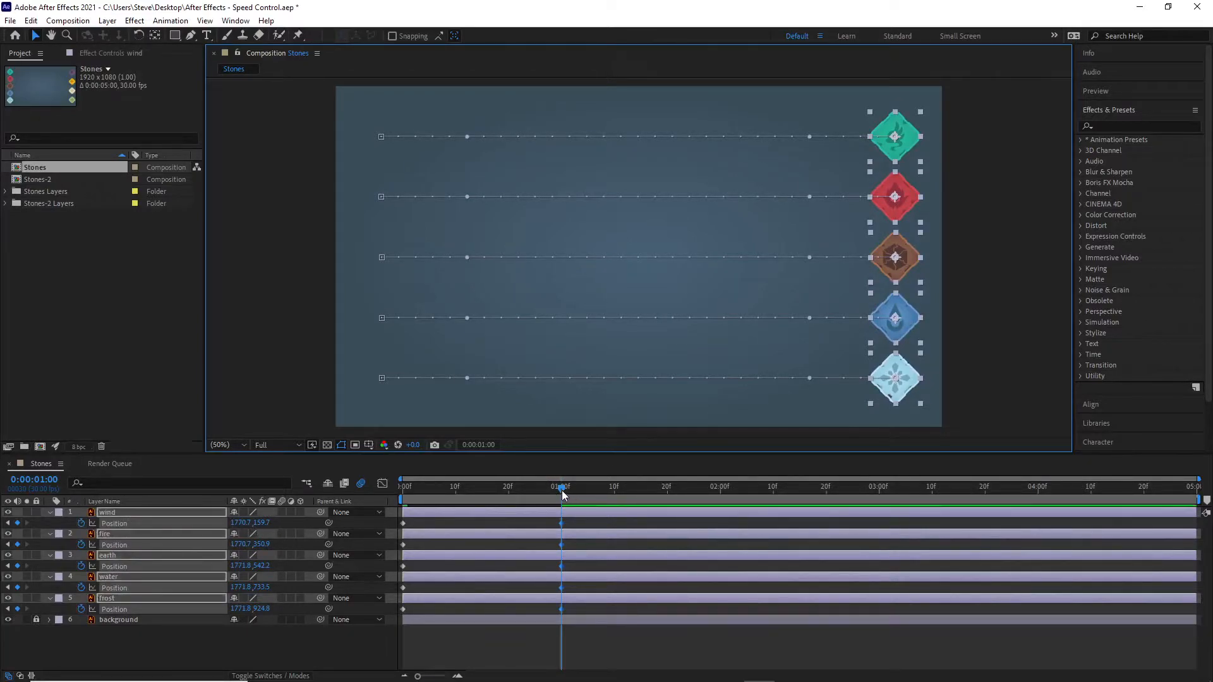
drag(562, 493, 566, 520)
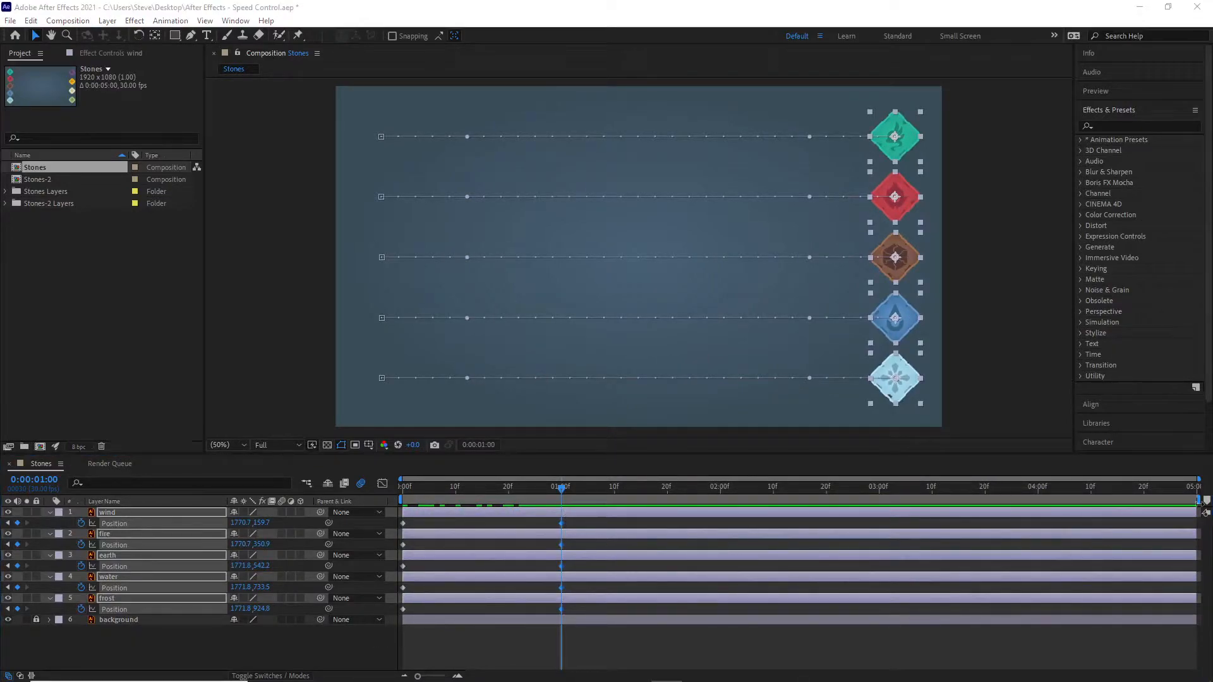
Step: End the work area at about 2 seconds and preview the stones' movement from the first frame
drag(564, 495, 722, 509)
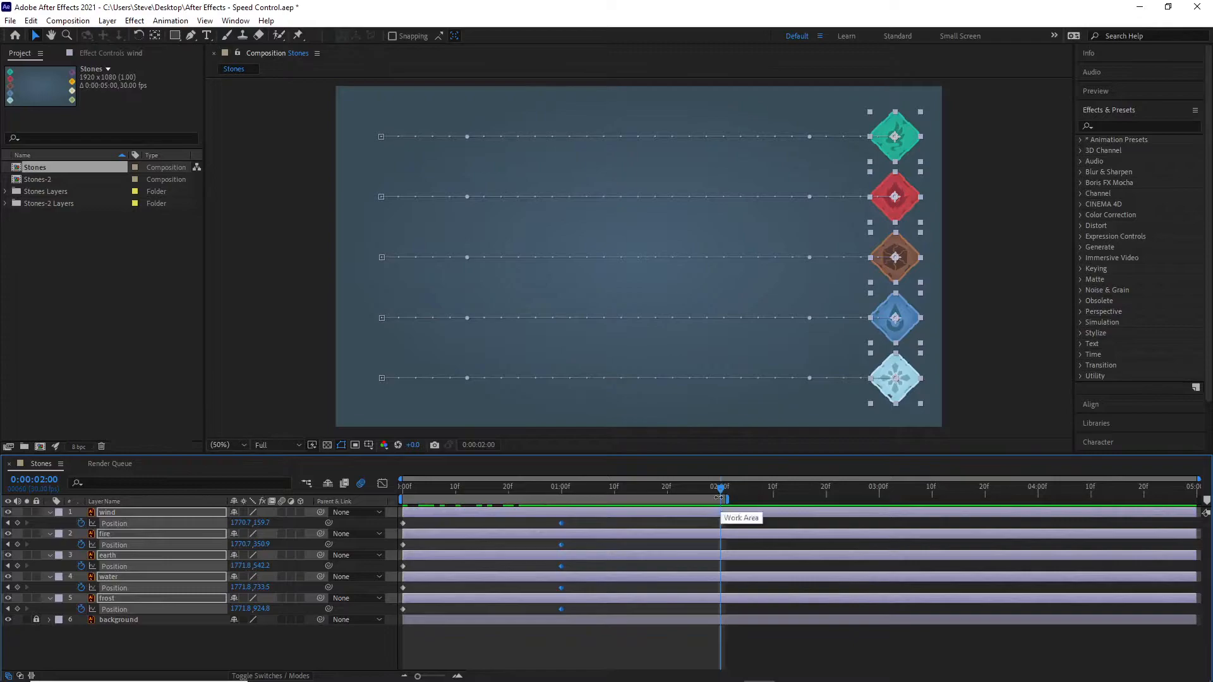
drag(720, 488, 337, 483)
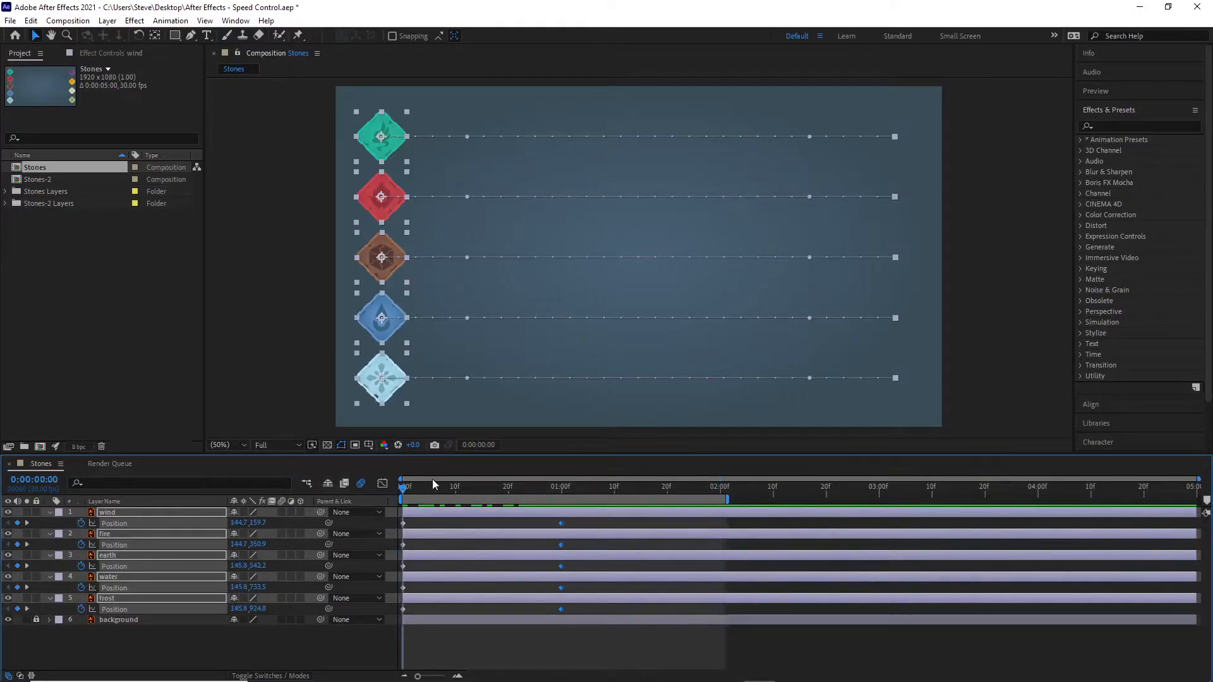
key(space)
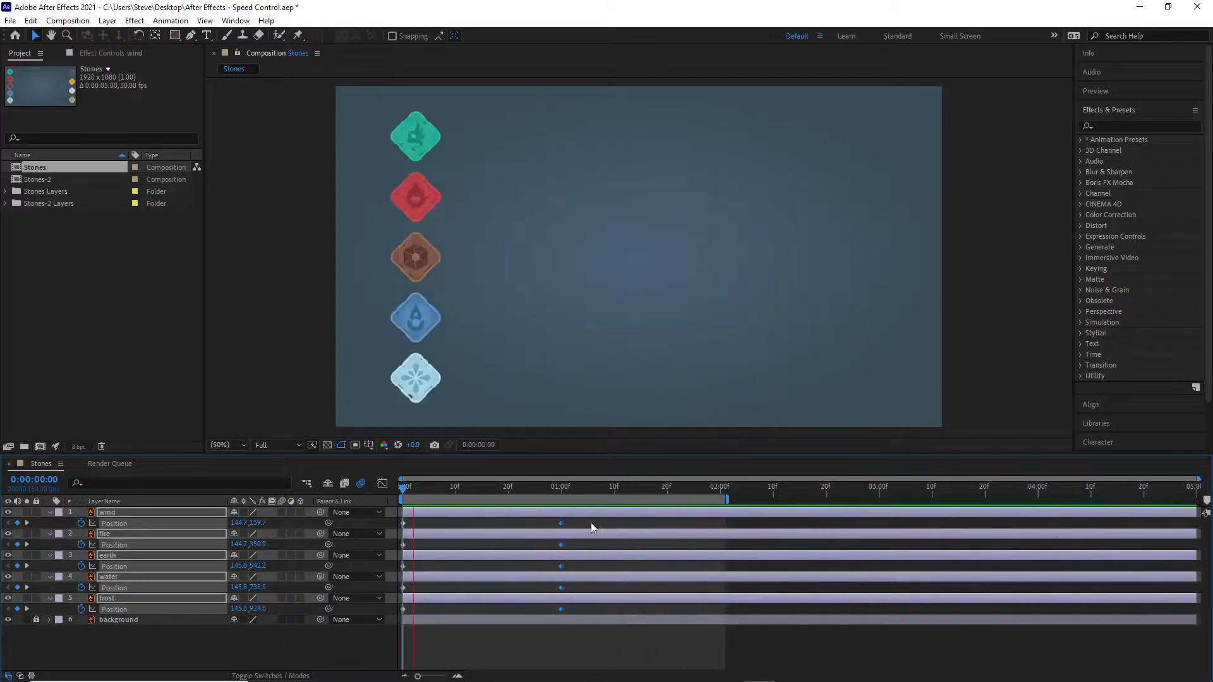
key(space)
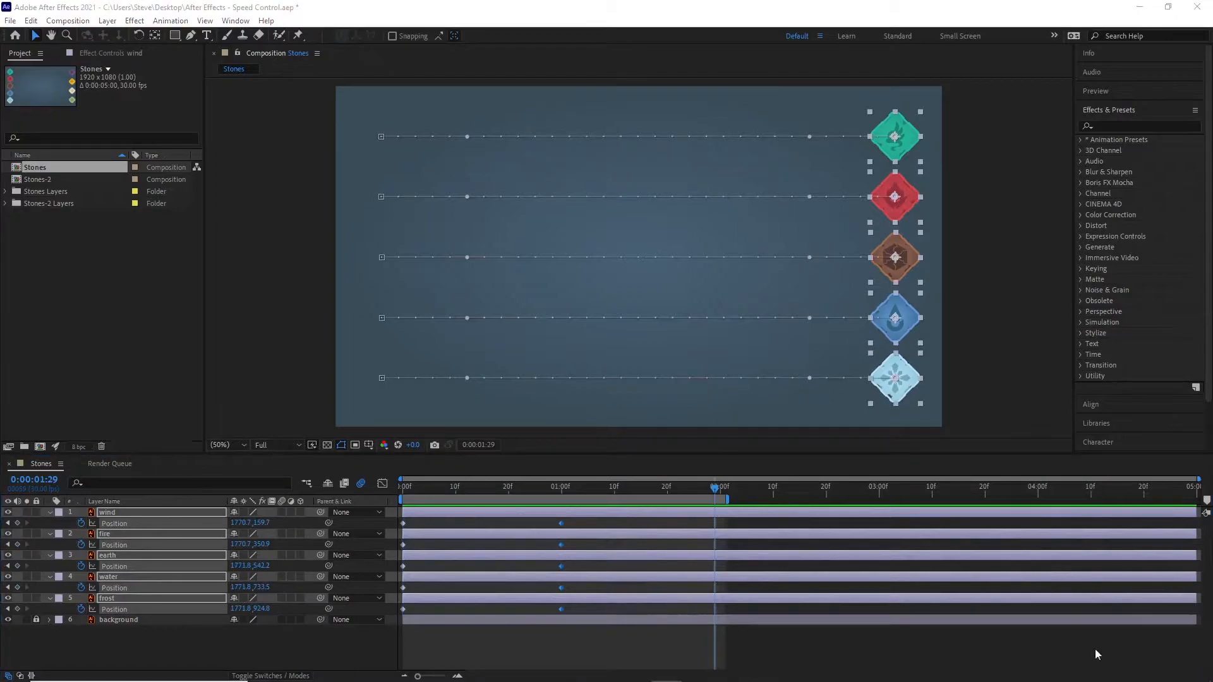
Step: Examine the motion paths of the wind and frost layers one at a time
click(134, 654)
click(96, 513)
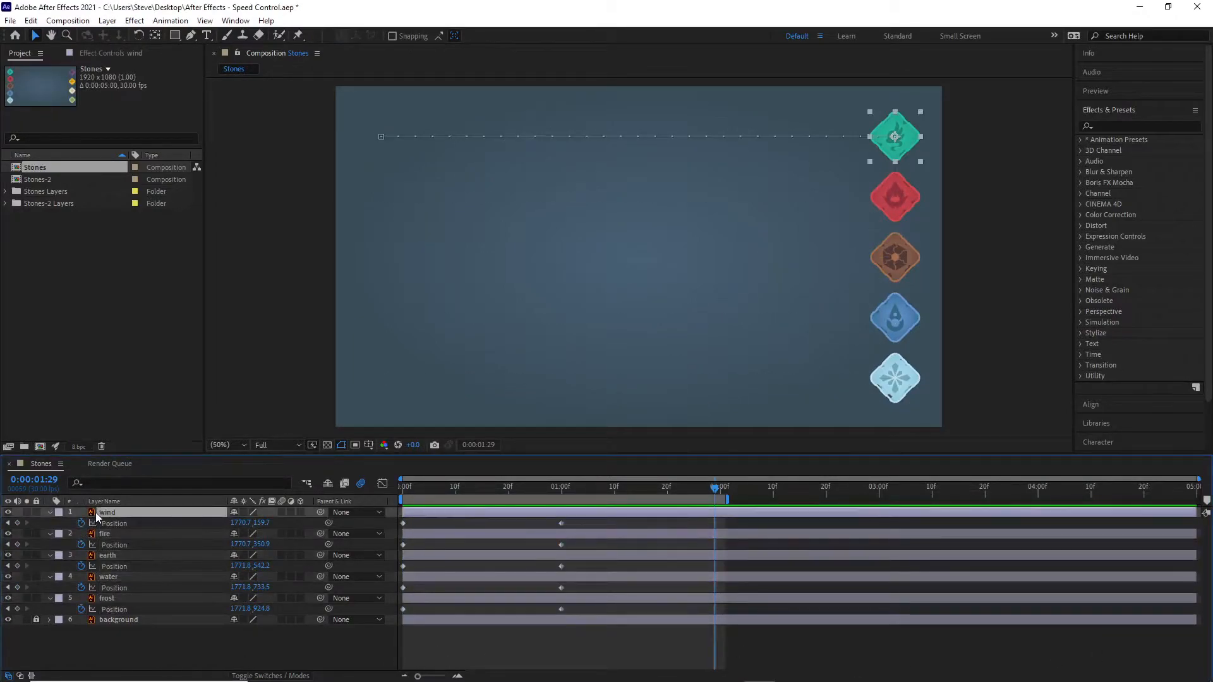
click(120, 601)
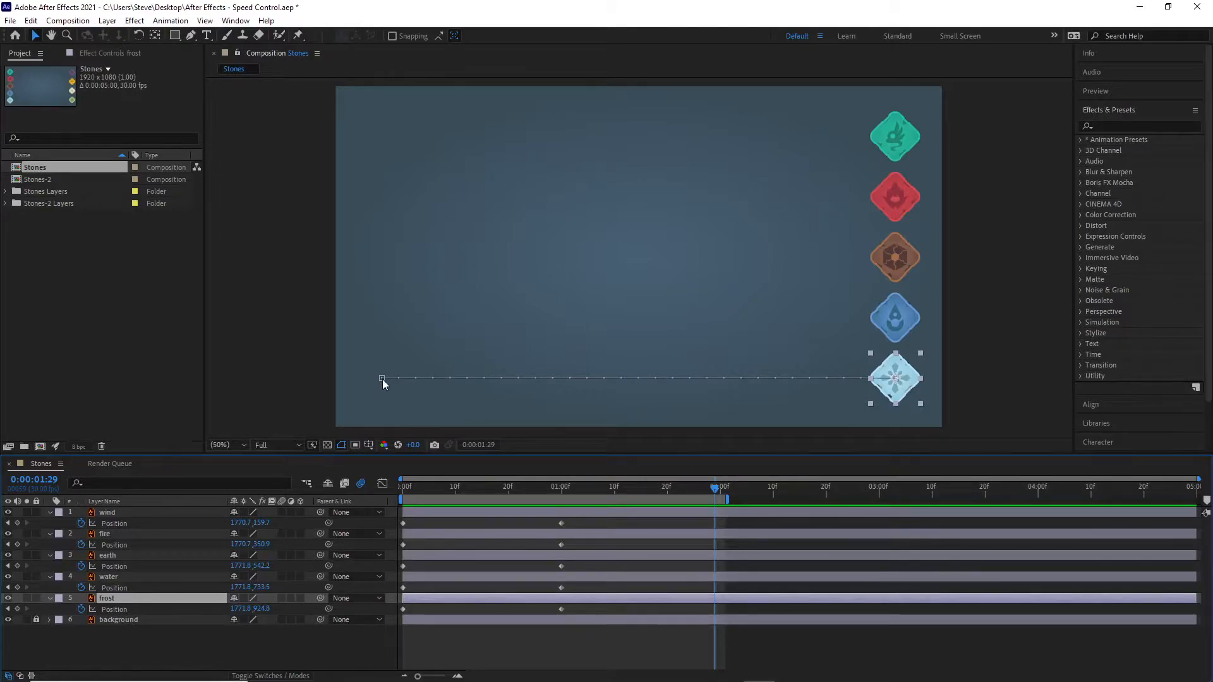
Step: Move to about frame 12 and inspect the frost motion path's start and end Position keyframes
drag(715, 489, 465, 472)
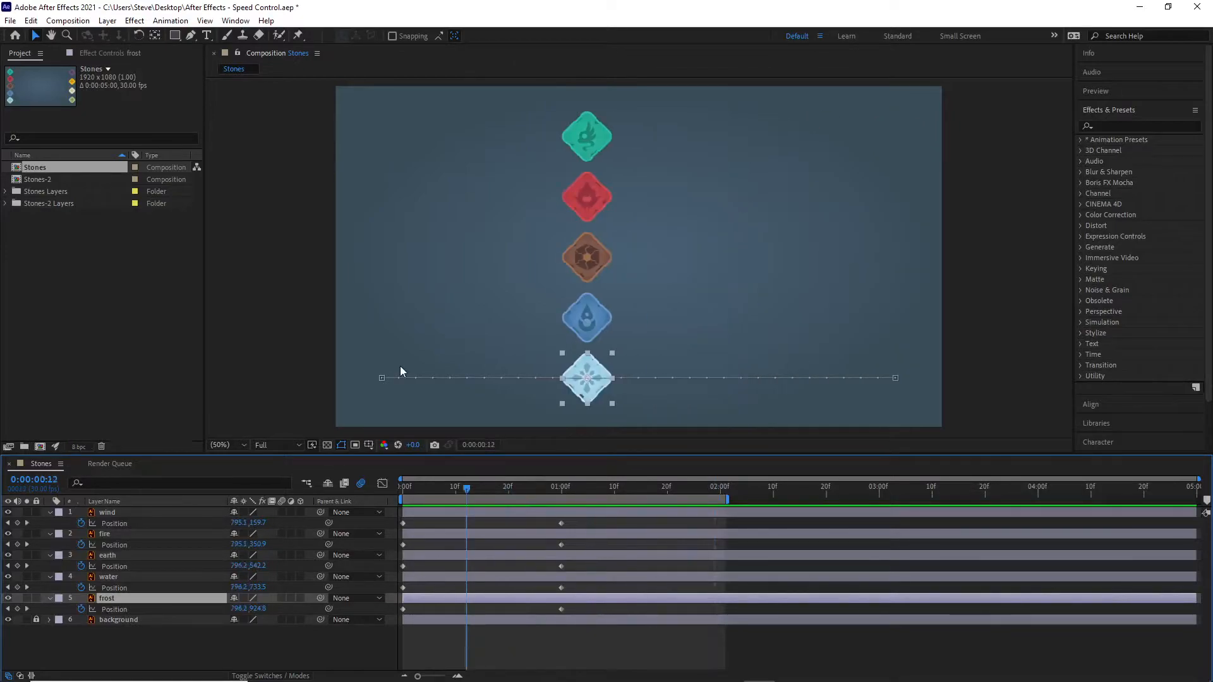
click(382, 378)
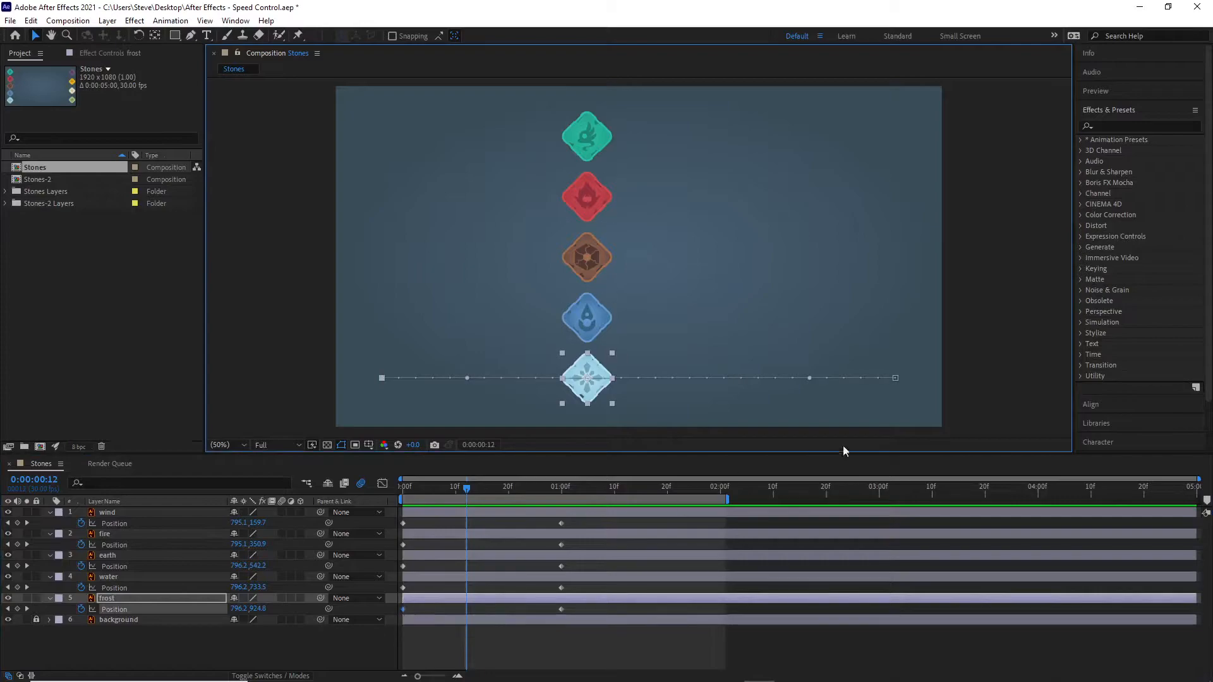
click(562, 609)
Step: Step forward and back frame by frame to compare the frost stone's movement with the dots on its motion path
key(Page_Down)
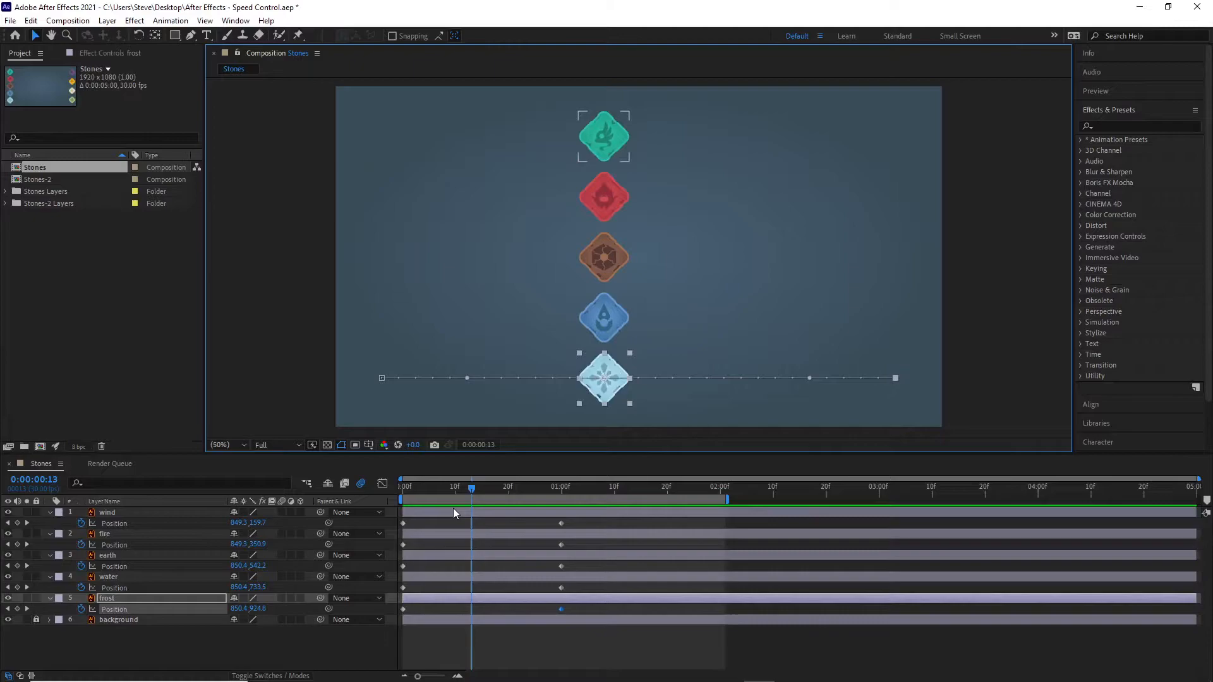
key(Page_Down)
key(Page_Down)
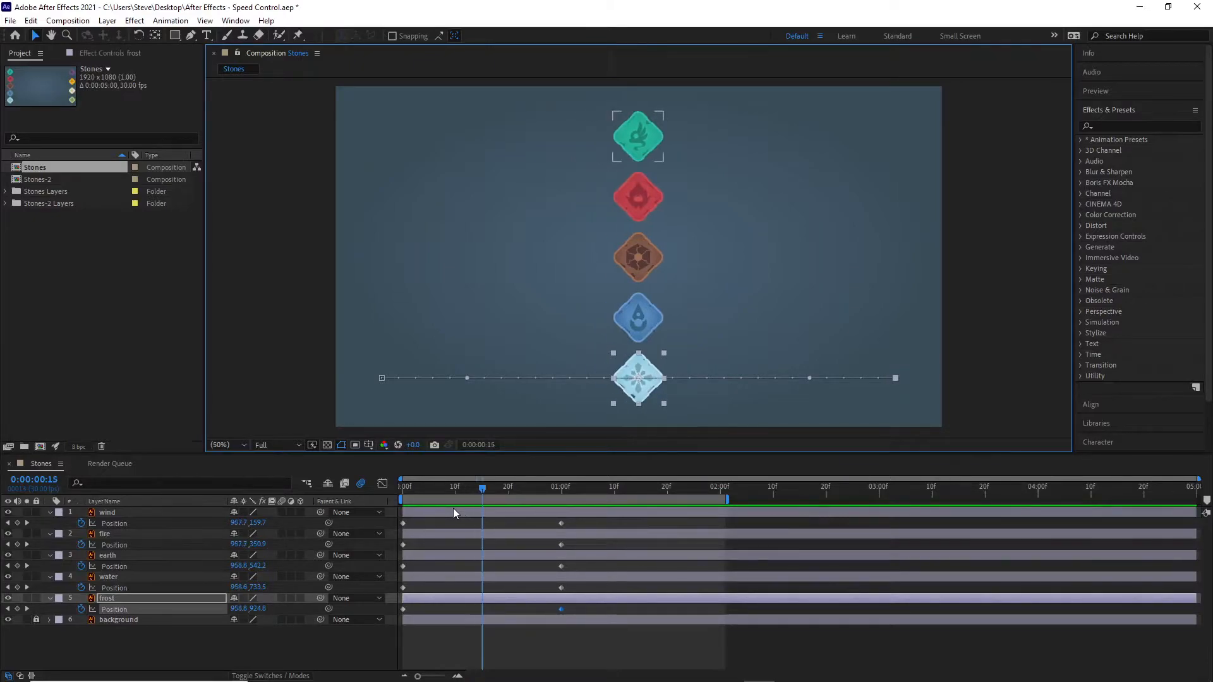
key(Page_Down)
key(Page_Down)
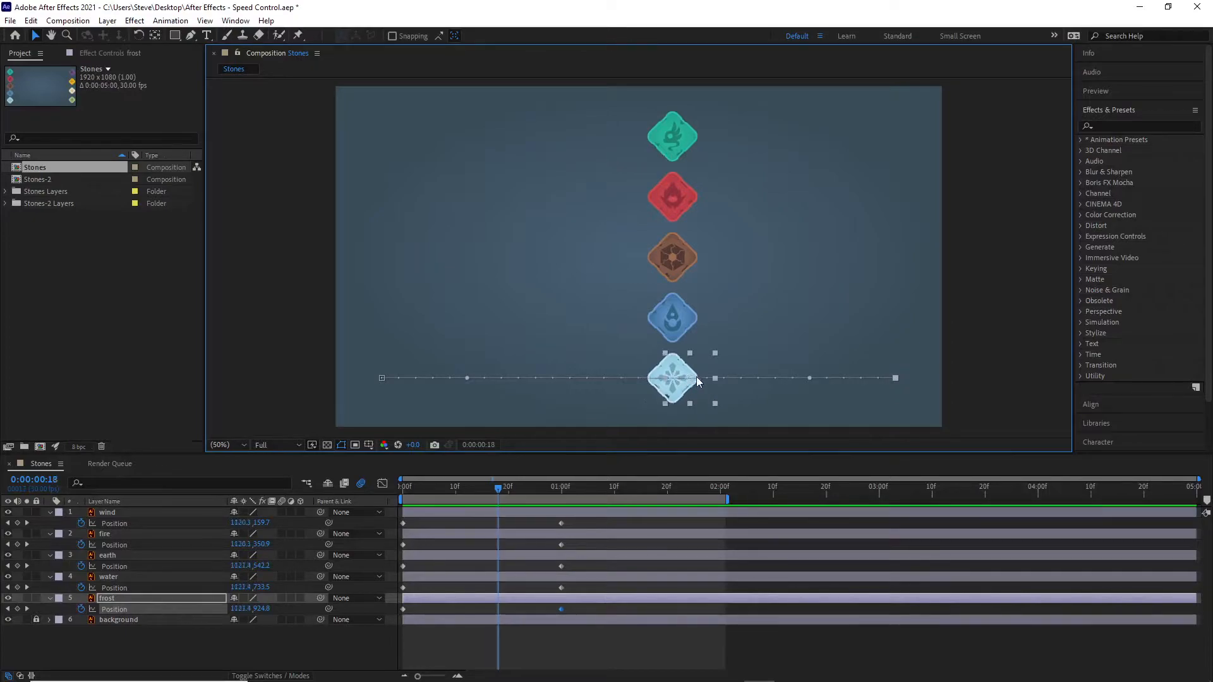
key(Page_Down)
key(Page_Up)
key(Page_Up)
key(Page_Up)
key(Page_Up)
key(Page_Up)
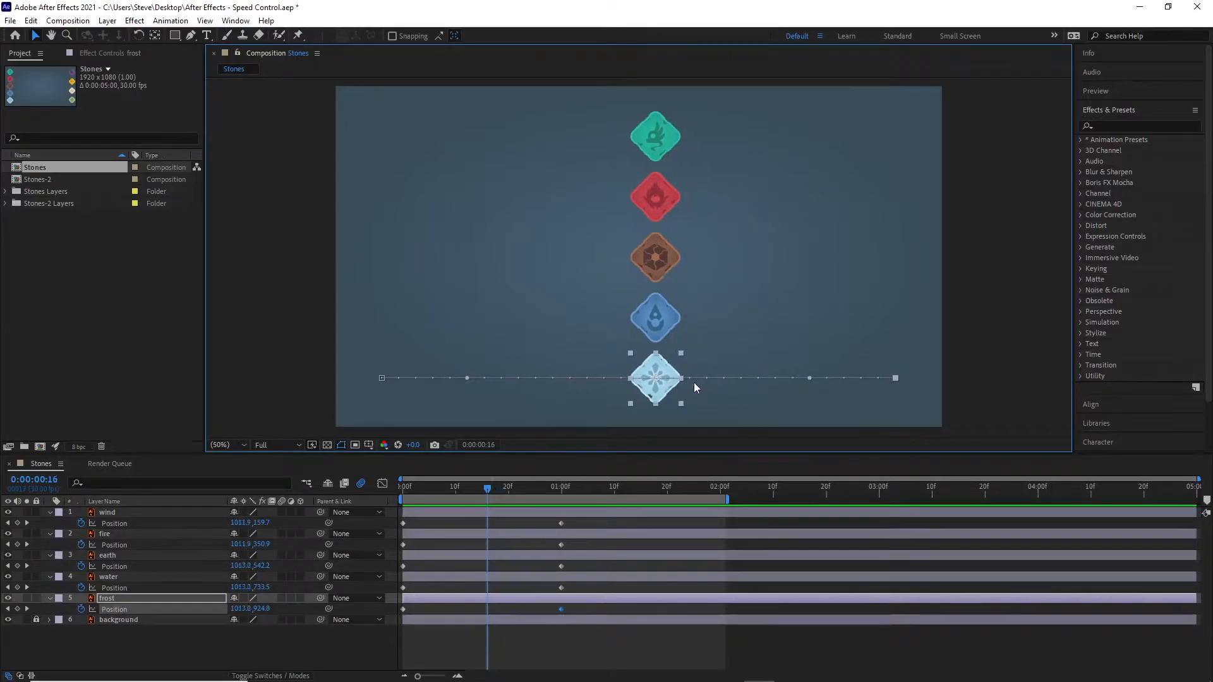
key(Page_Up)
key(Page_Up)
key(Page_Up)
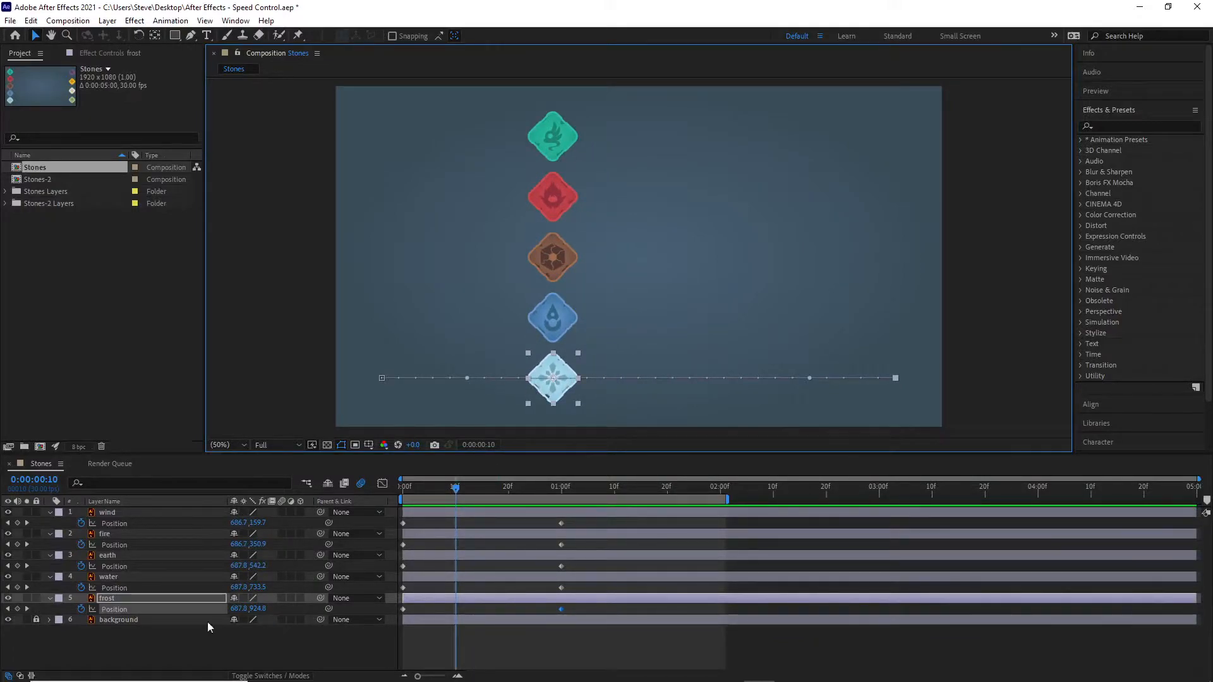
Step: Reveal Opacity alongside Position on the frost layer and set its opacity to 20%
click(141, 598)
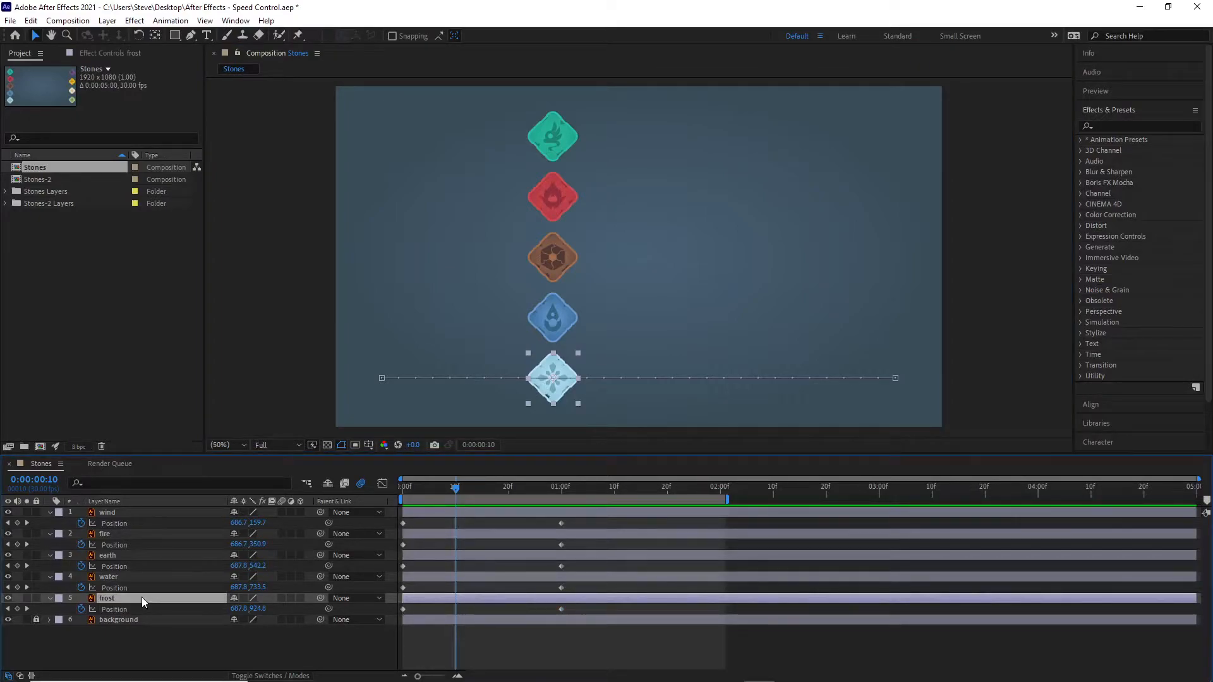
key(t)
key(shift+p)
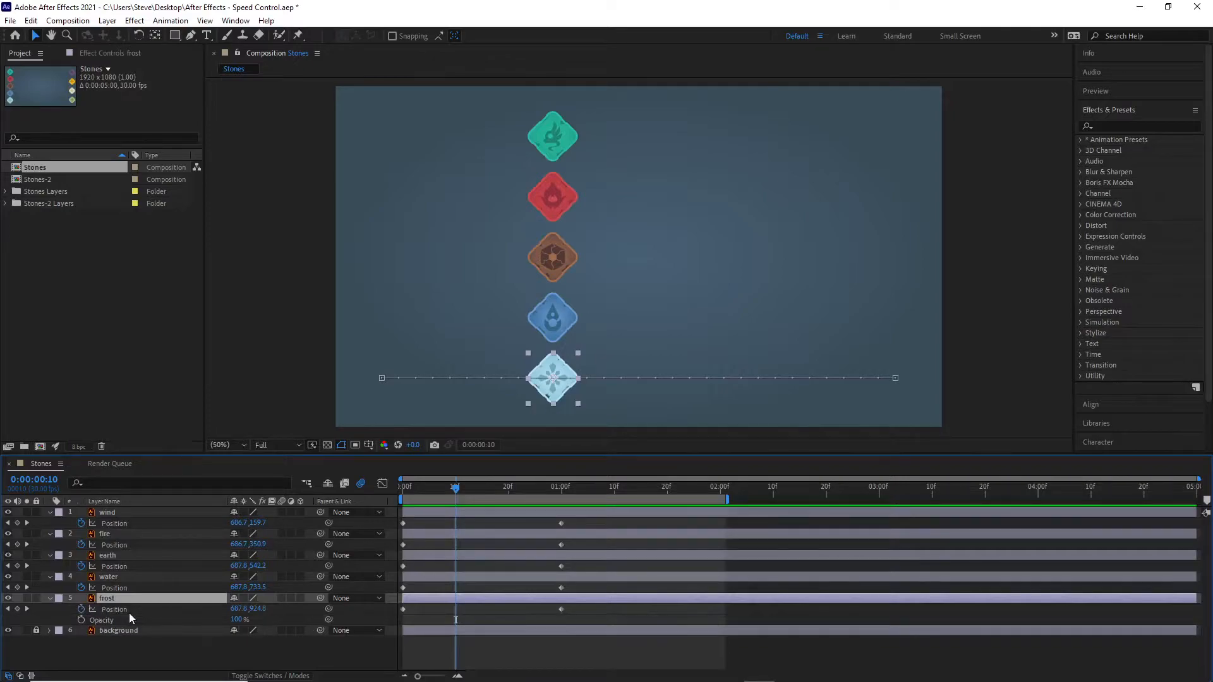
click(234, 621)
text(20)
key(Return)
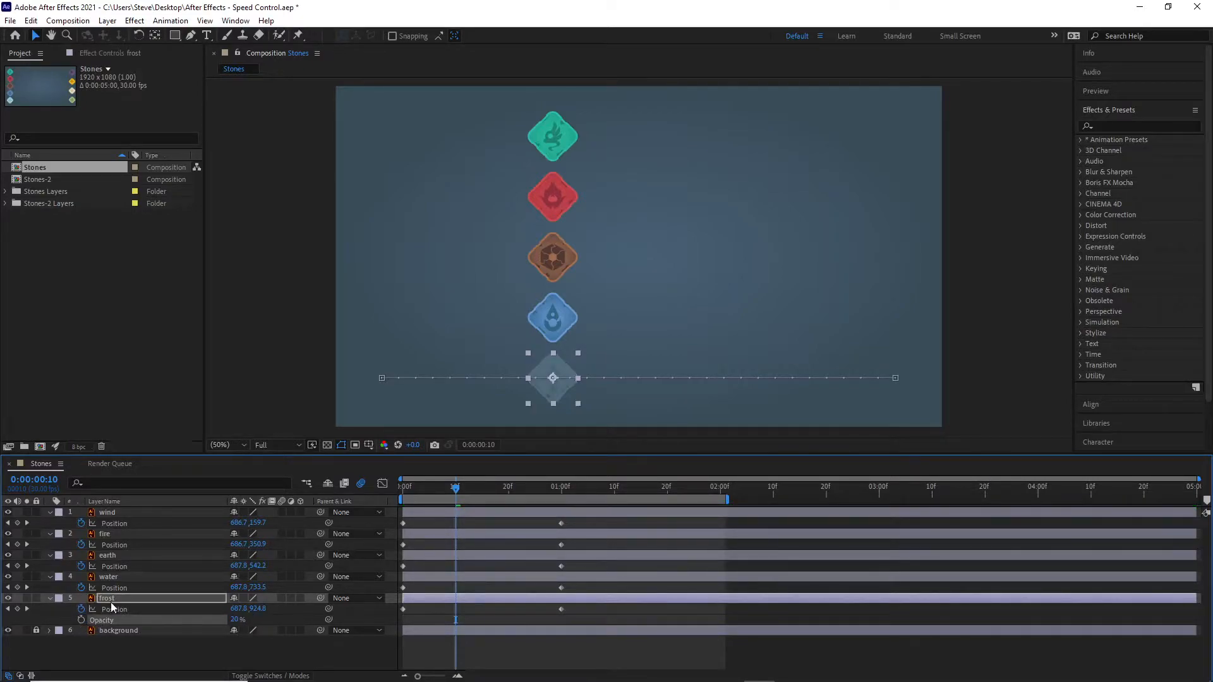
Step: Scrub from the first frame and step through single frames to examine the dot spacing along the frost stone's path
drag(456, 492, 377, 495)
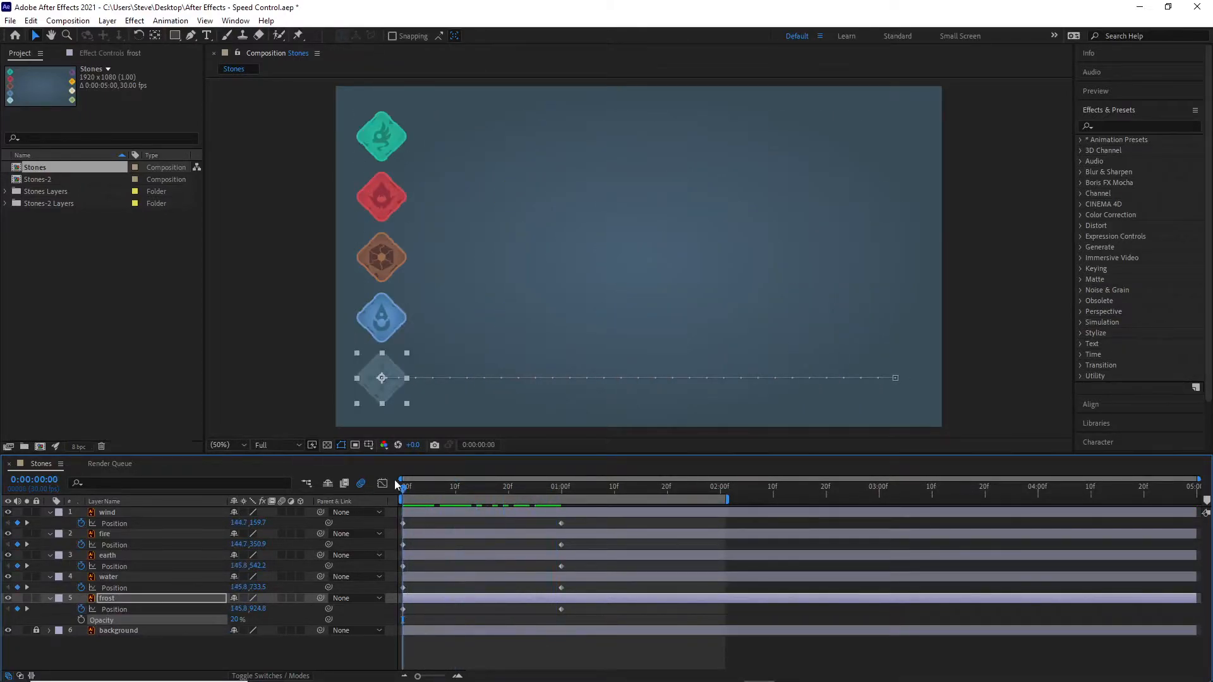
drag(408, 488, 438, 493)
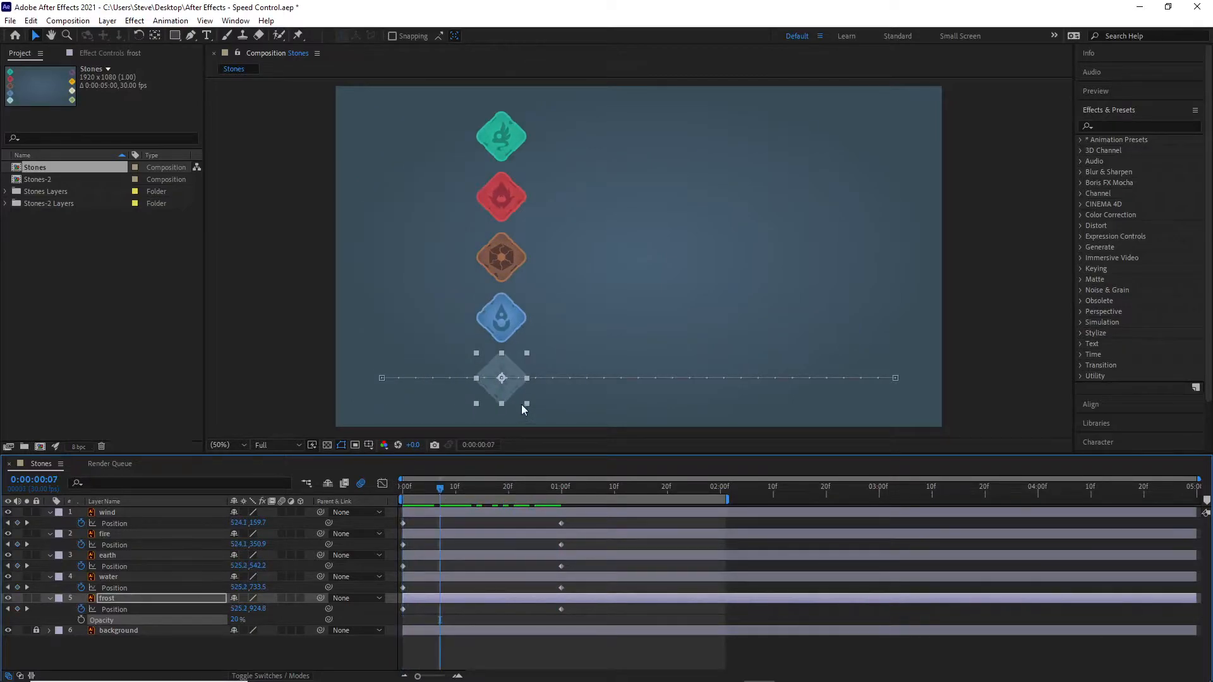
click(586, 401)
click(514, 384)
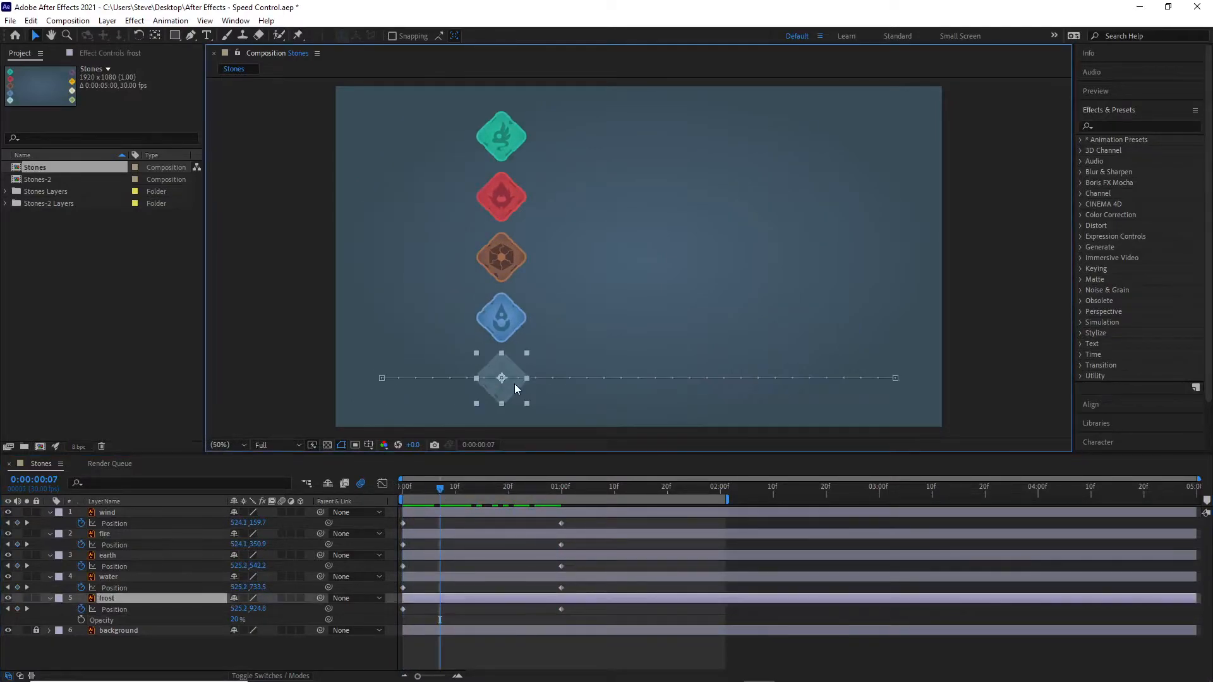
key(space)
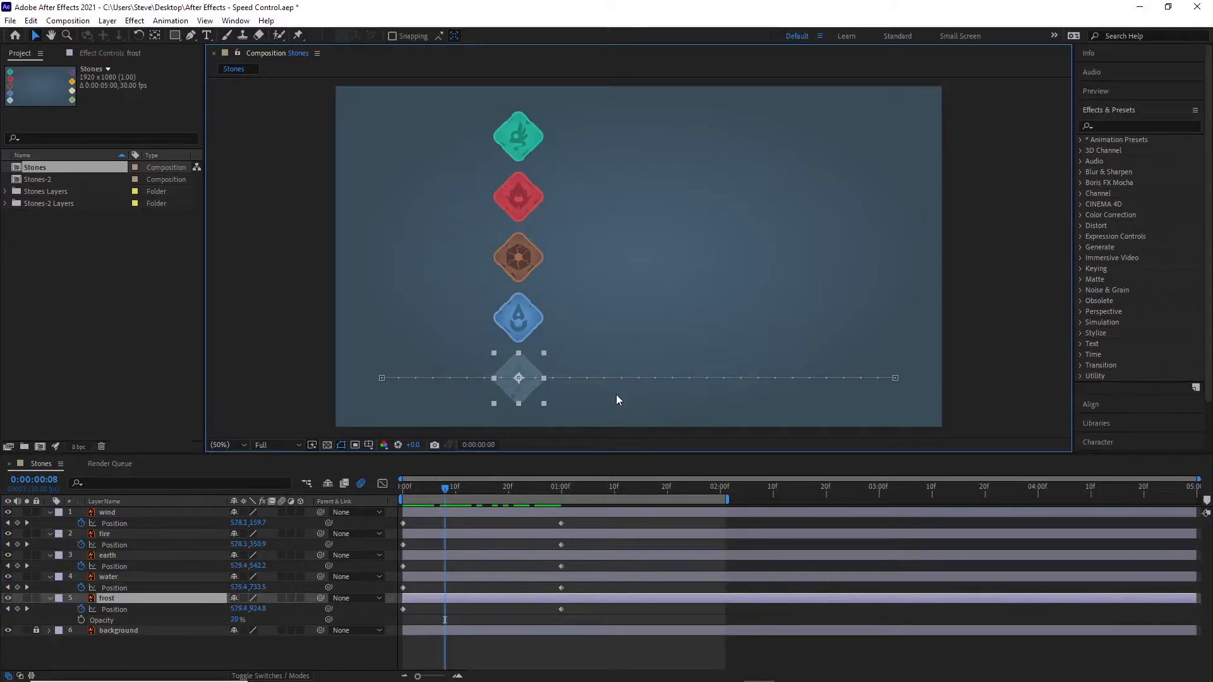
key(Page_Up)
key(Page_Up)
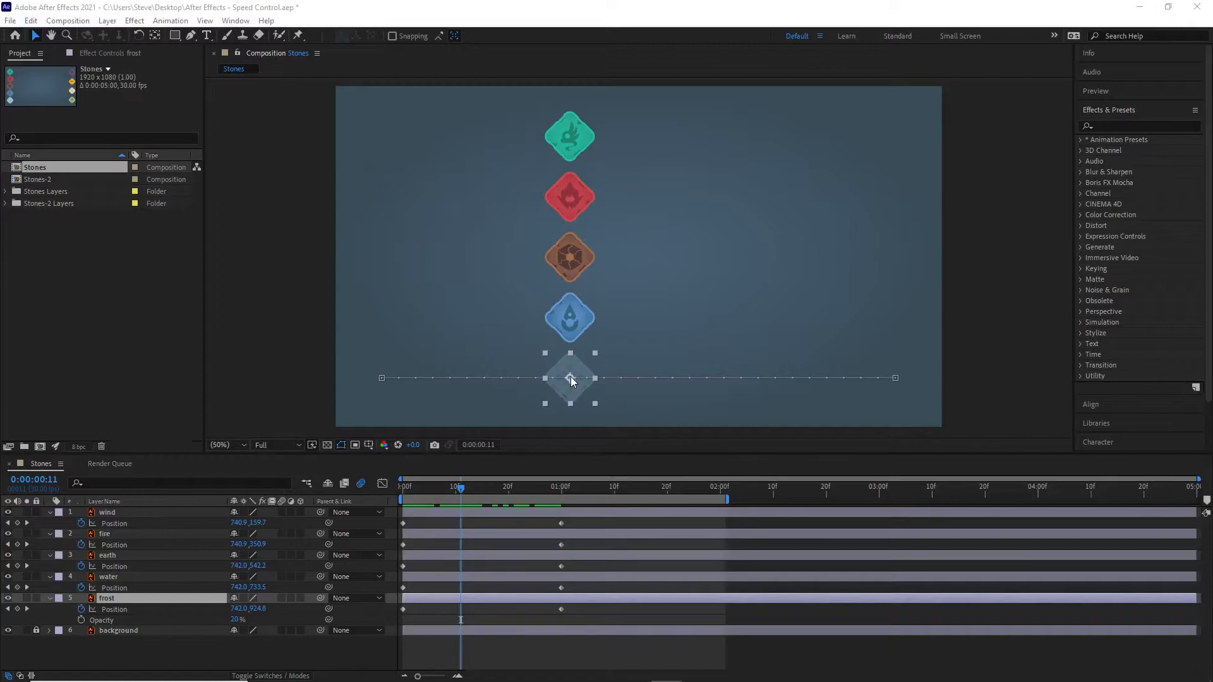
Step: Apply Easy Ease Out to the frost layer's first Position keyframe at 0 seconds
click(403, 608)
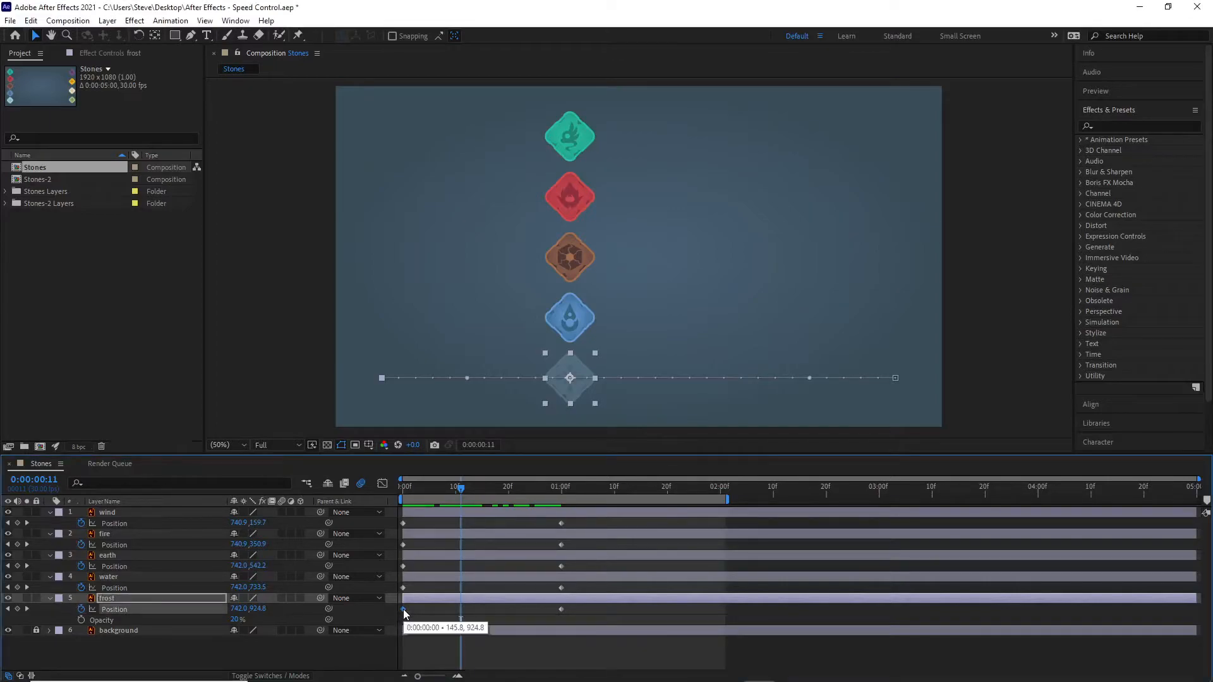
right_click(403, 609)
mouse_move(444, 602)
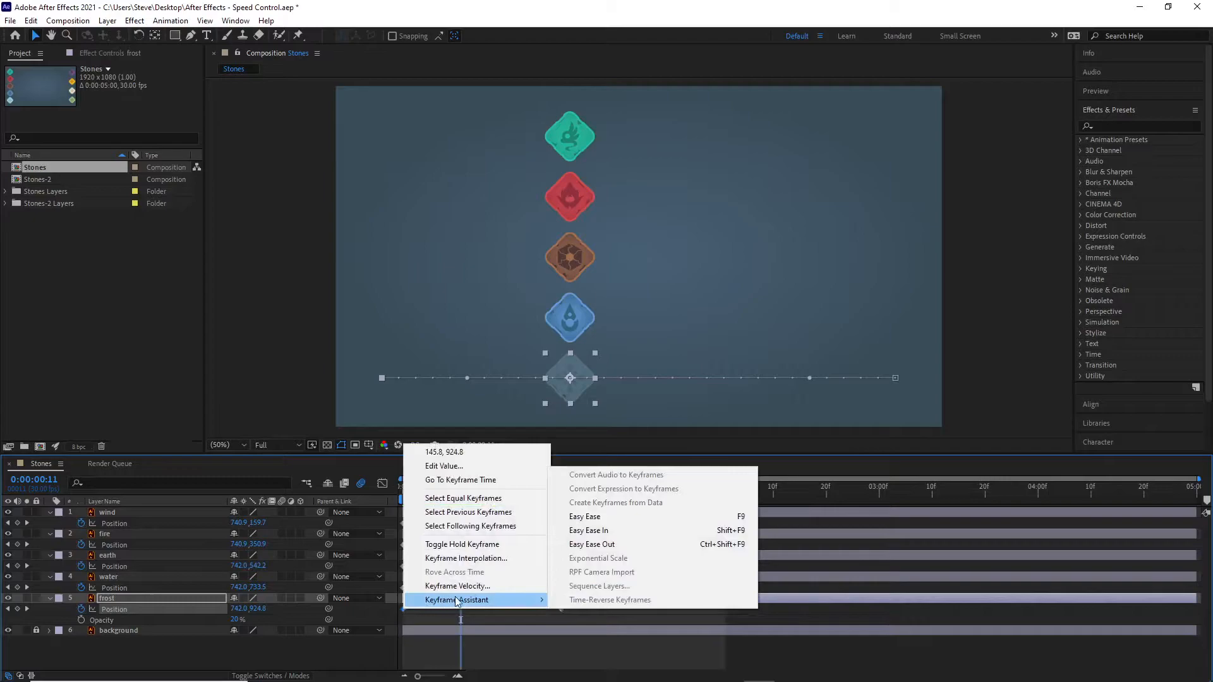
click(607, 546)
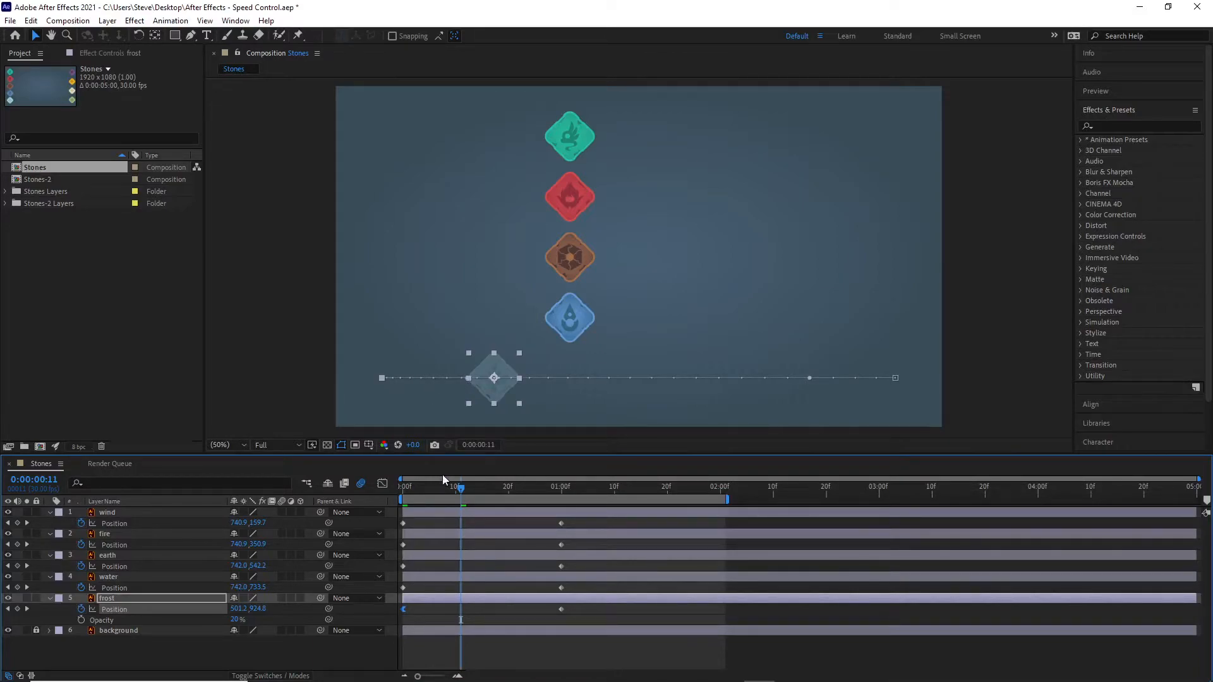
Step: Scrub and preview the animation to compare the frost stone's eased start with the other stones, ending at the first frame
drag(460, 488, 434, 491)
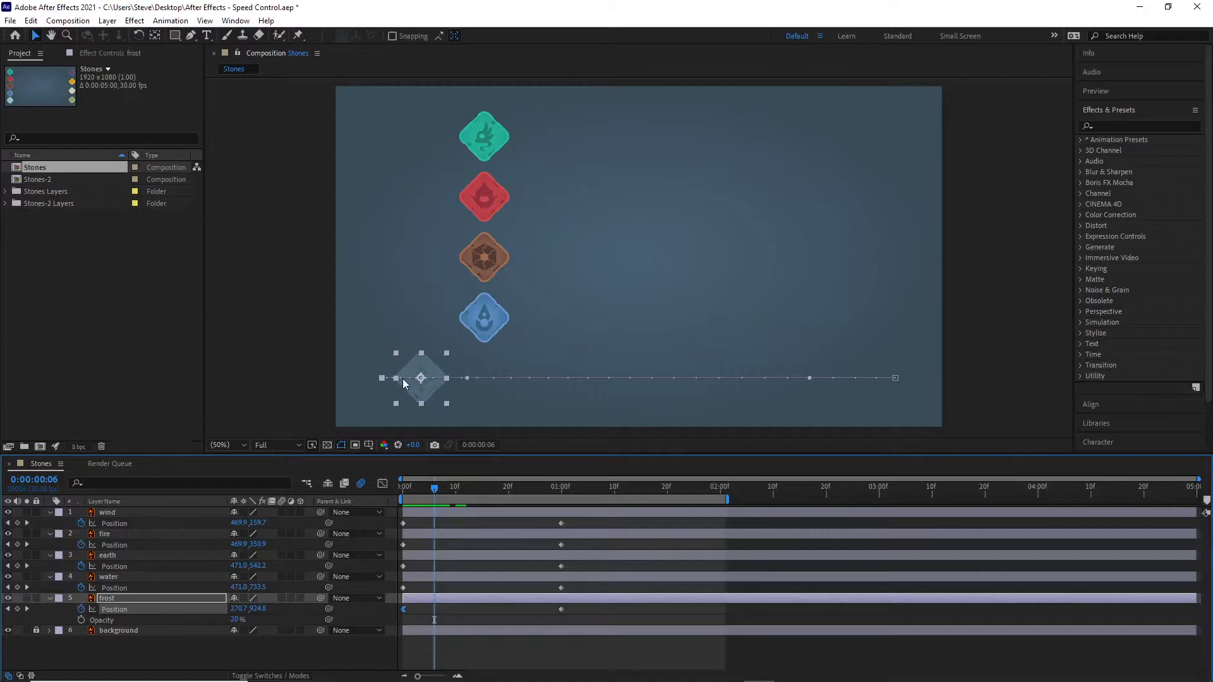
drag(433, 487, 556, 509)
key(space)
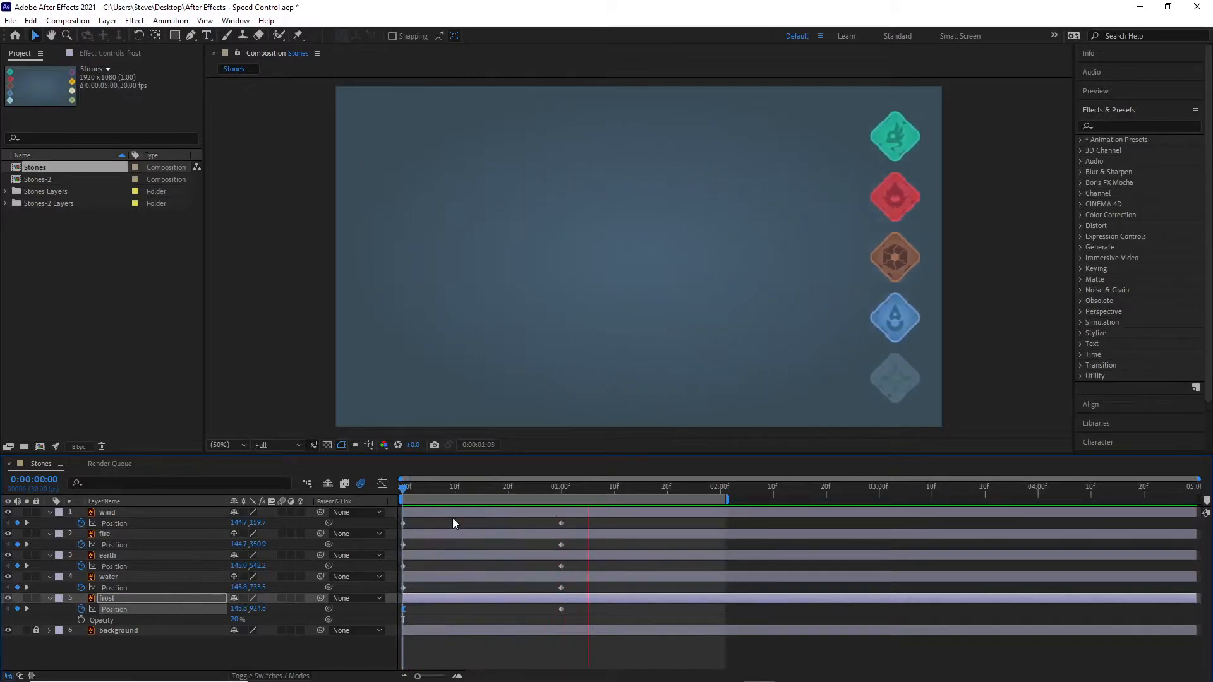
key(space)
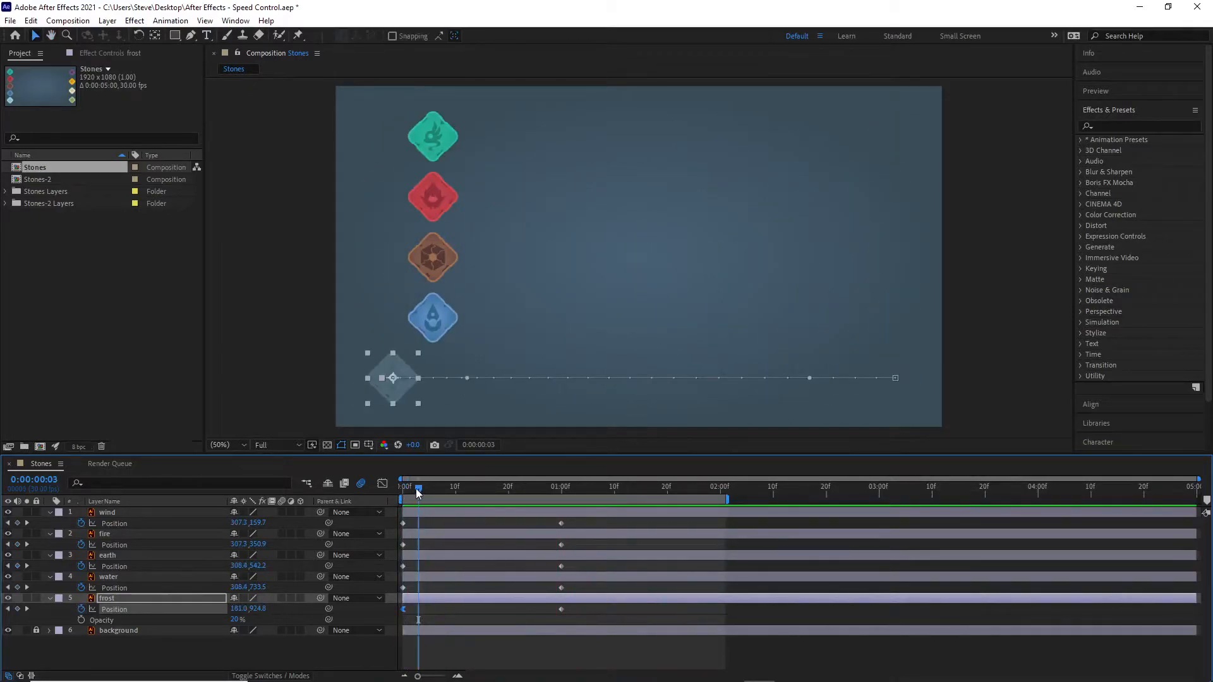
drag(416, 487, 394, 491)
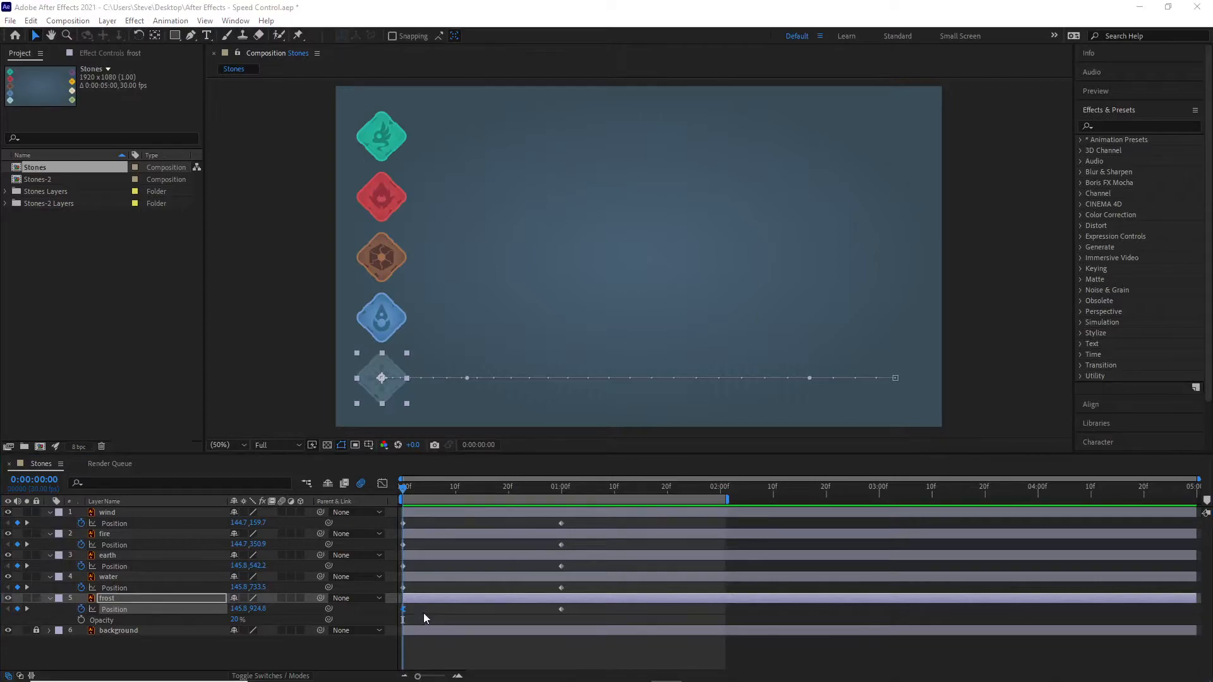
Step: Apply Easy Ease In to the water layer's Position keyframe at 1 second
click(139, 579)
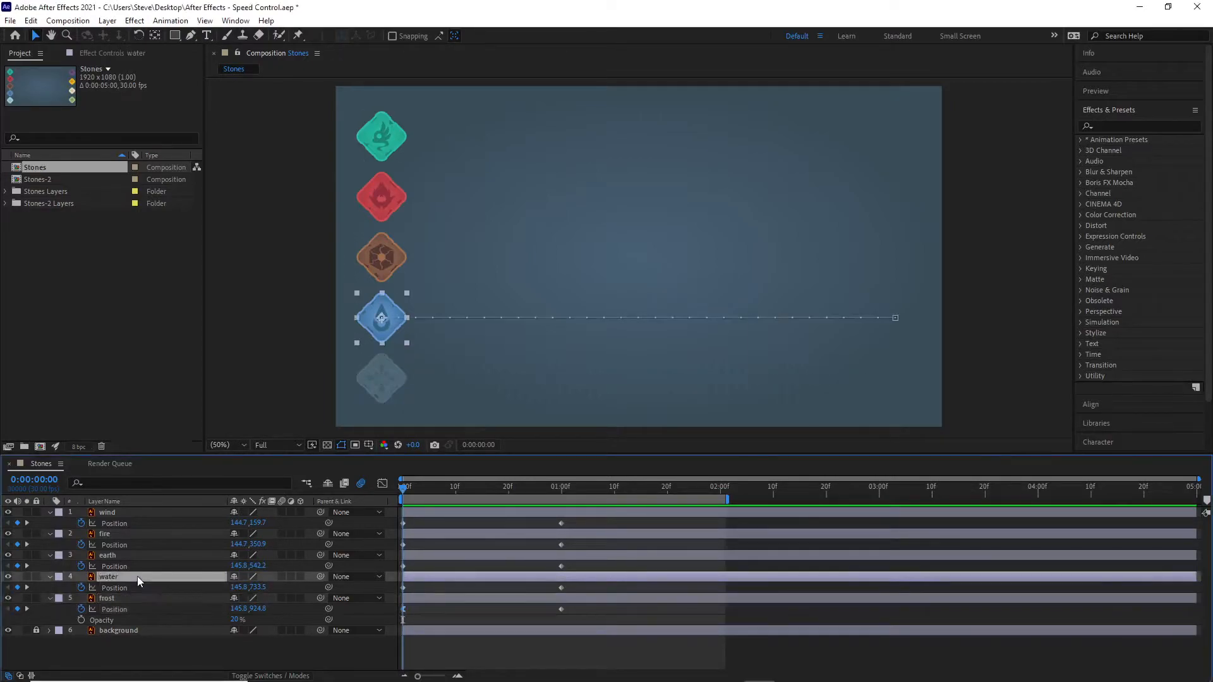
click(562, 588)
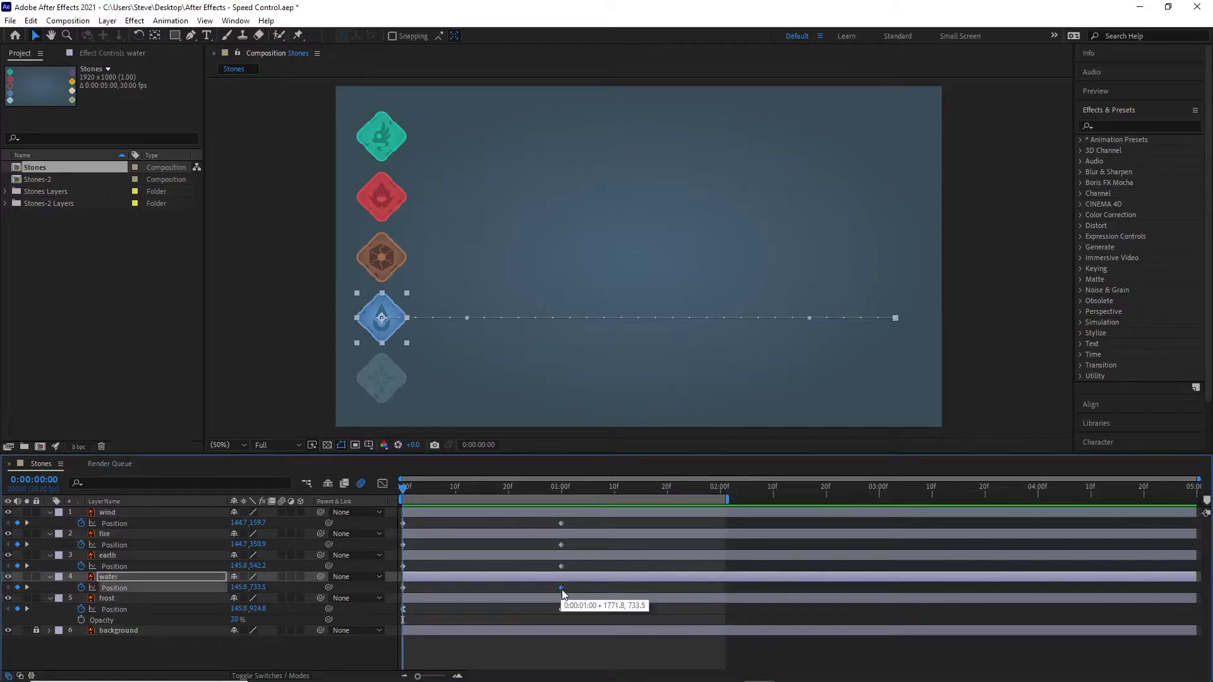
right_click(562, 589)
mouse_move(584, 578)
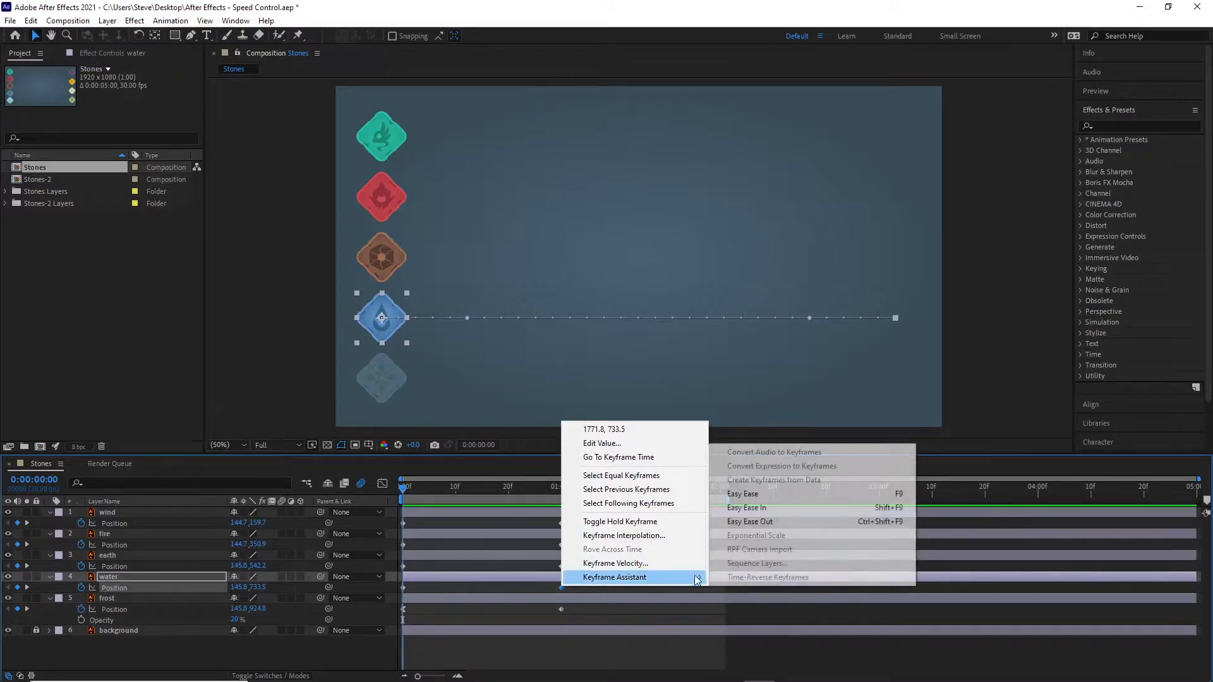
click(764, 512)
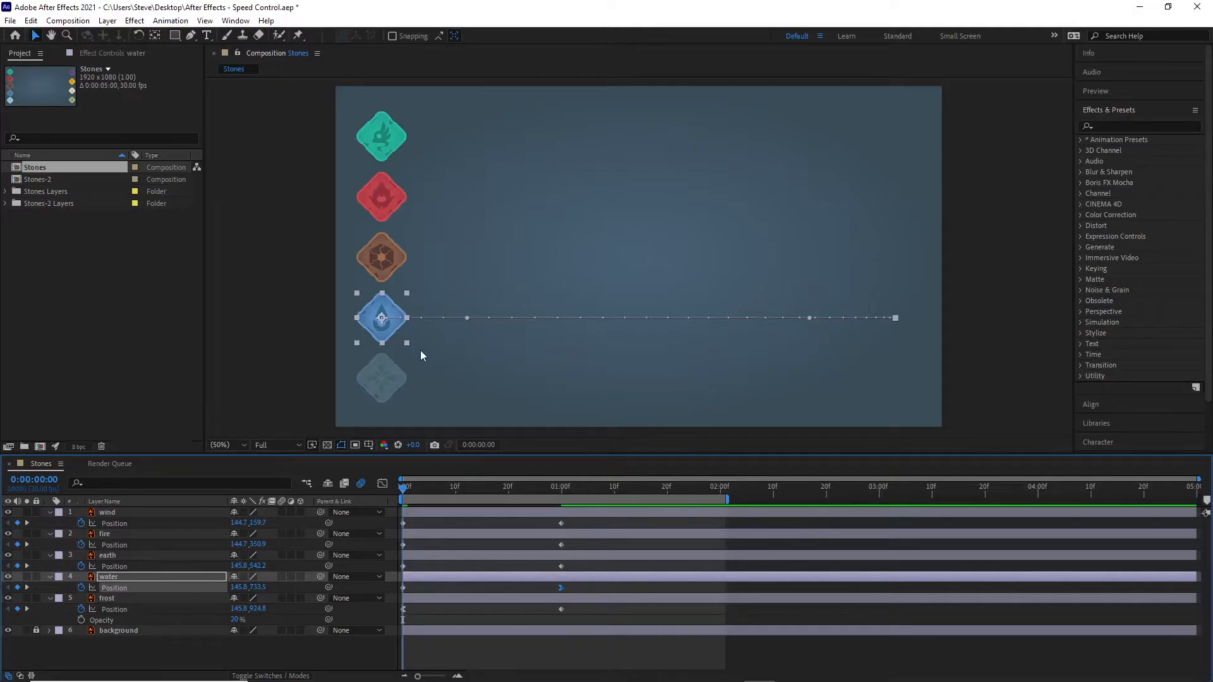
Step: Preview the animation and step back frame by frame to examine how the water stone slows towards its end position
key(space)
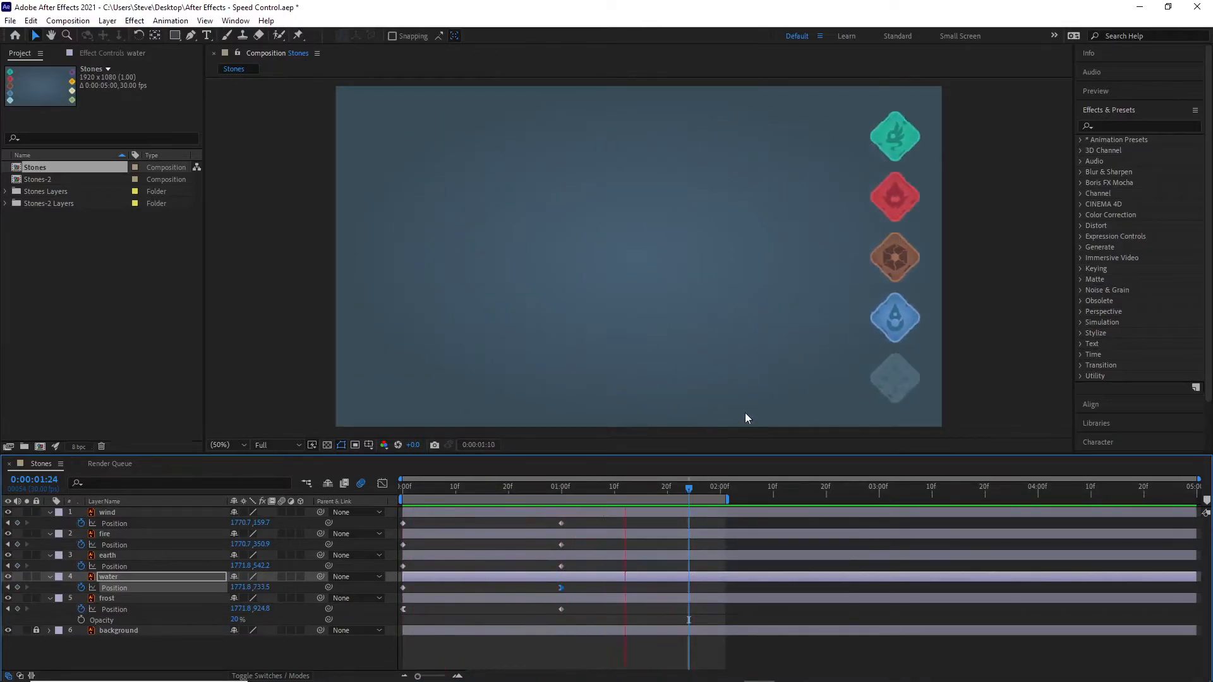
key(space)
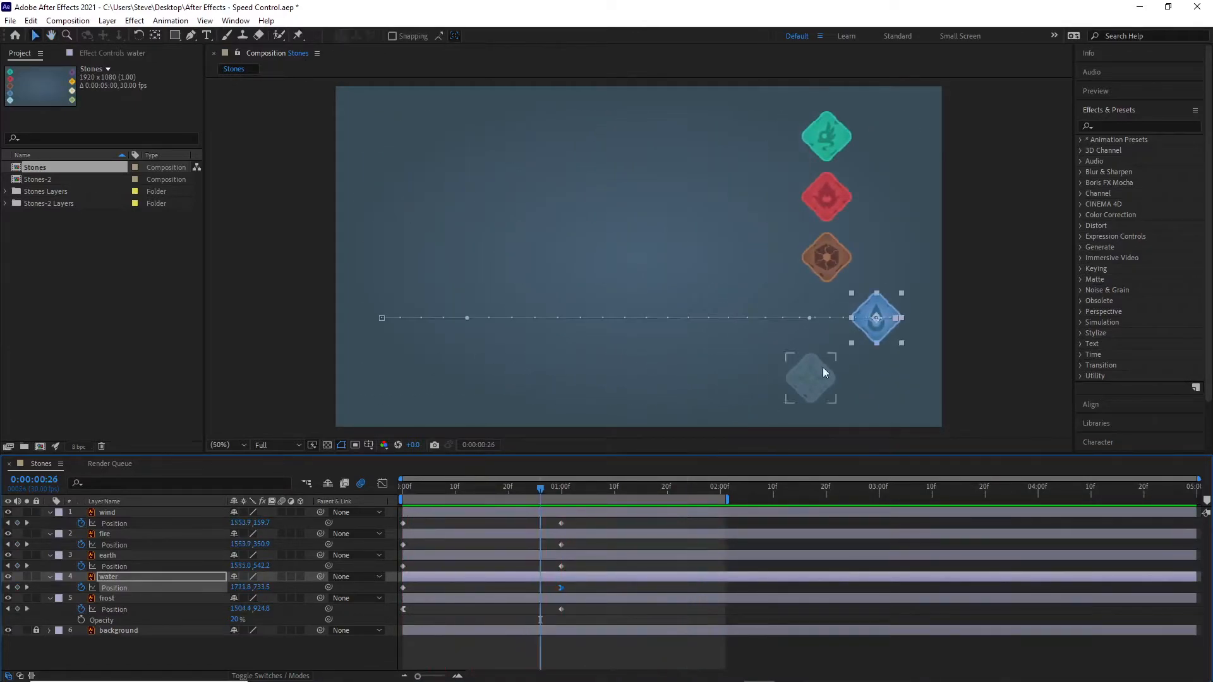
key(Page_Up)
key(Page_Up)
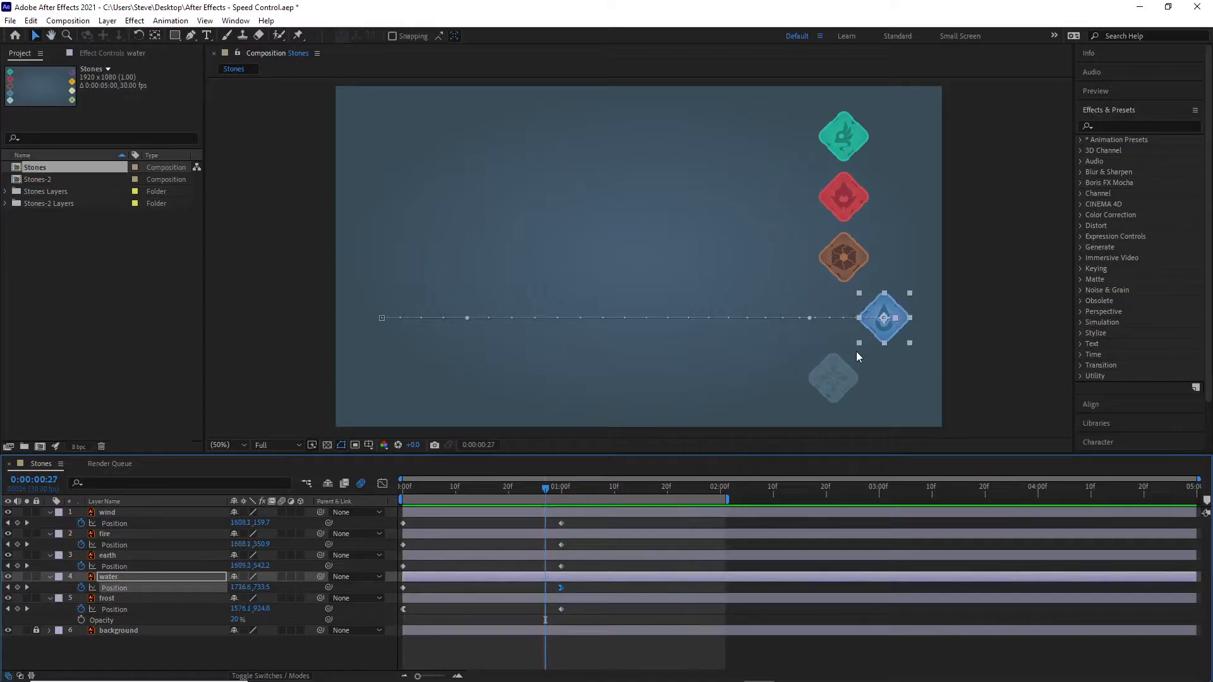
key(Page_Up)
key(Page_Up)
key(Page_Up)
key(Page_Up)
key(Page_Up)
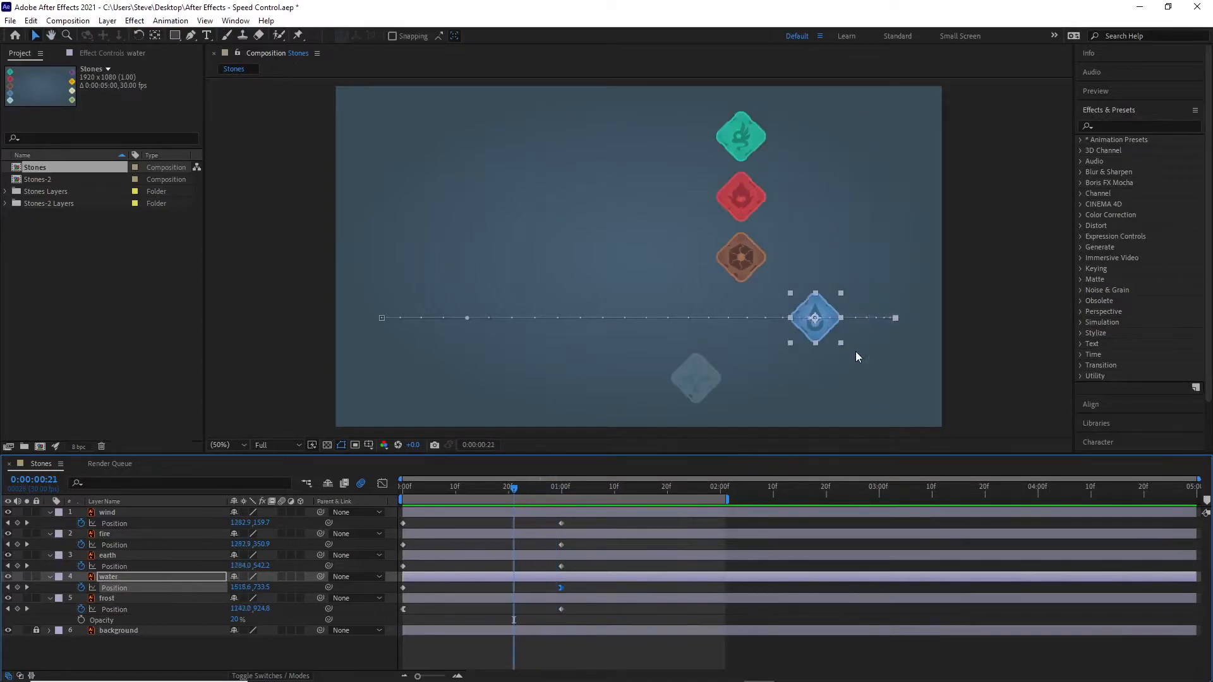
key(Page_Up)
key(Page_Up)
key(Page_Up)
key(Page_Up)
key(Page_Up)
key(Page_Up)
key(Page_Up)
key(Page_Up)
key(Page_Up)
key(Page_Up)
key(Page_Up)
key(Page_Up)
key(Page_Up)
key(Page_Up)
key(Page_Up)
key(Page_Up)
key(Page_Up)
key(Page_Up)
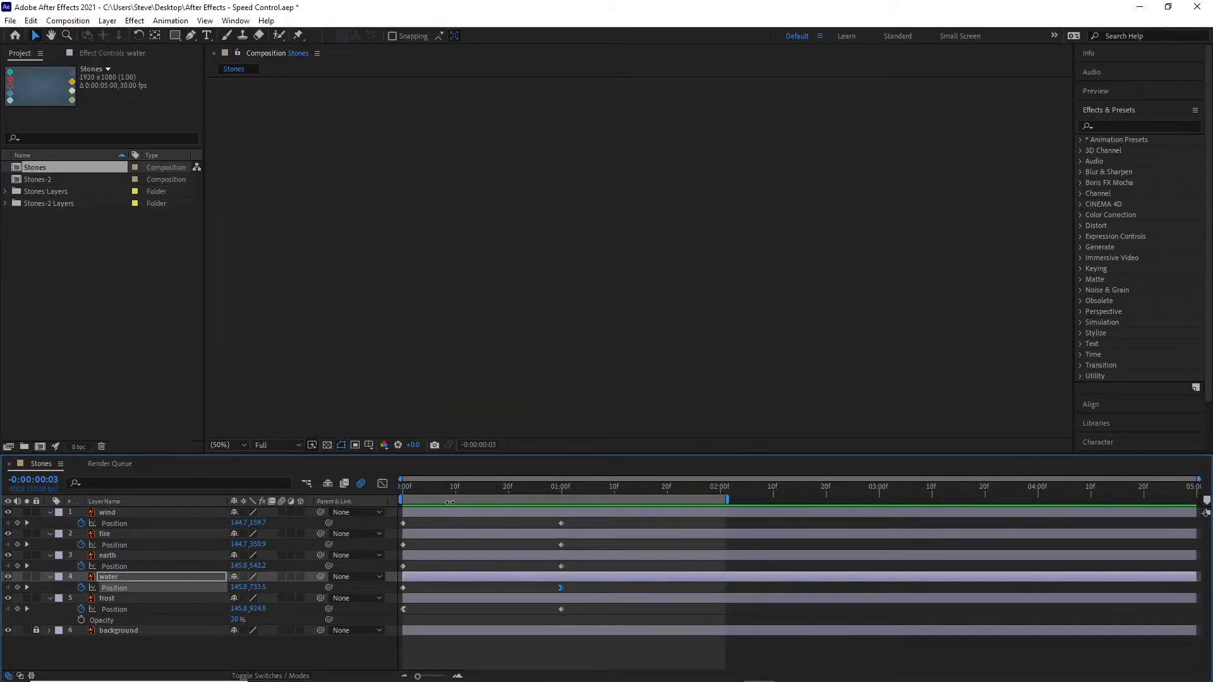
Step: Return to the first frame and step forward to examine the water stone's start against the other stones
click(620, 659)
click(1069, 493)
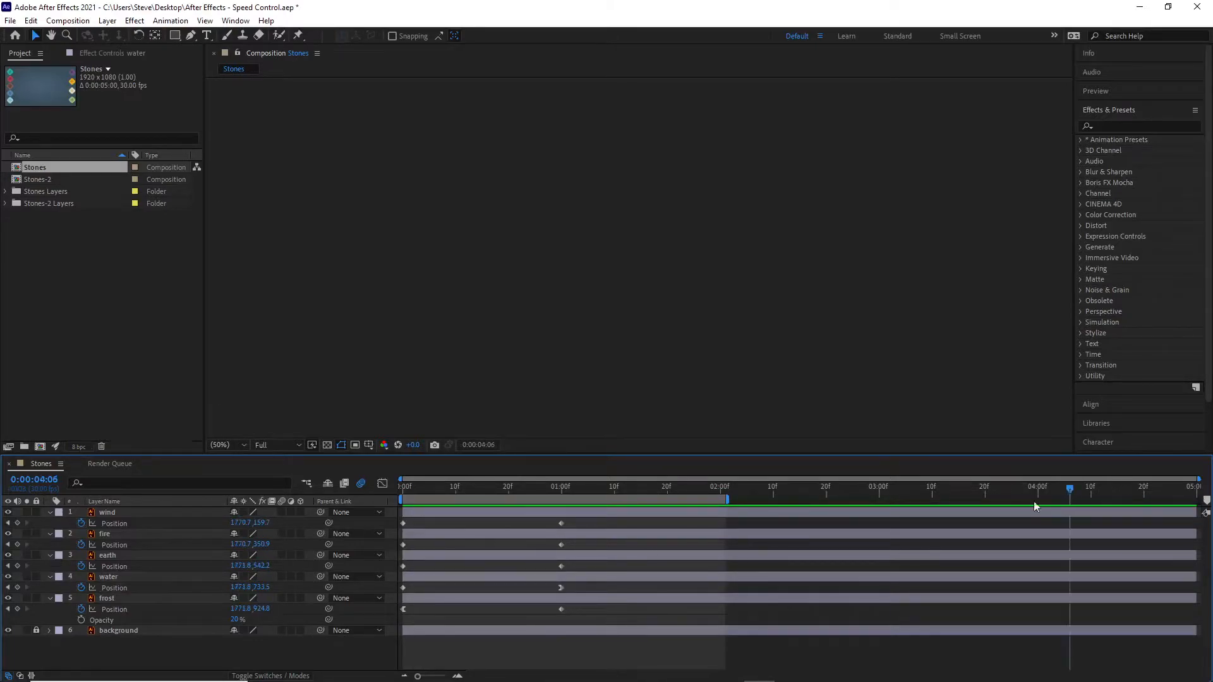
drag(1069, 489, 393, 475)
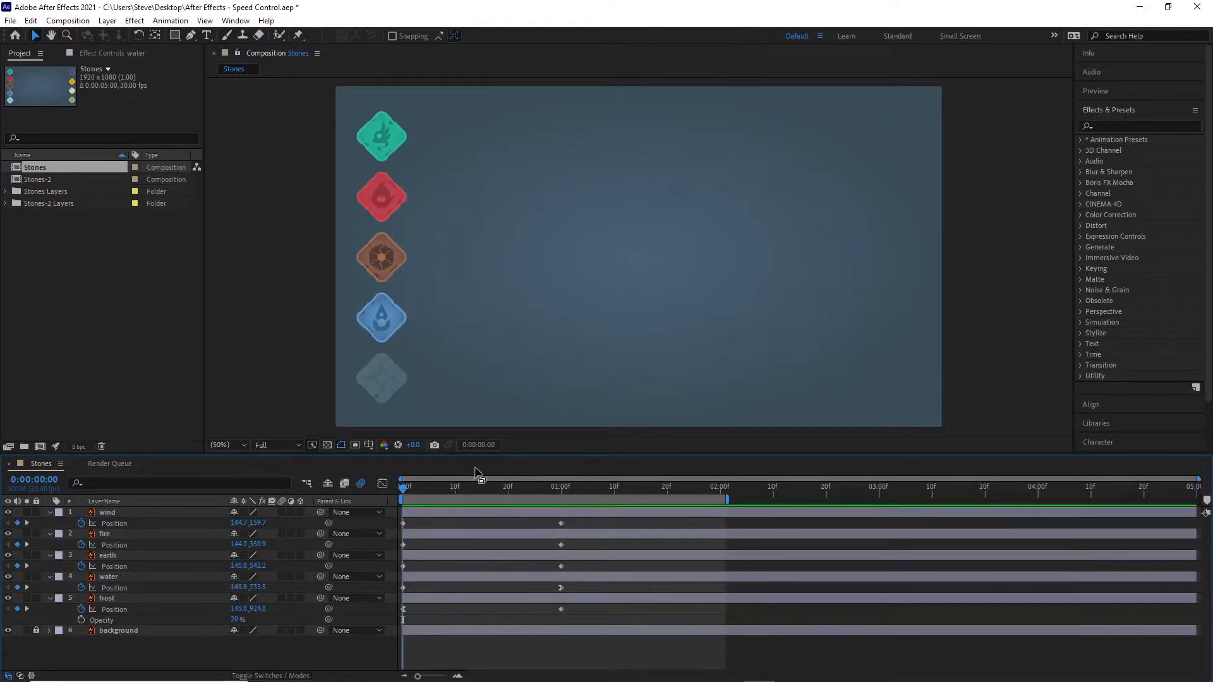
key(Page_Up)
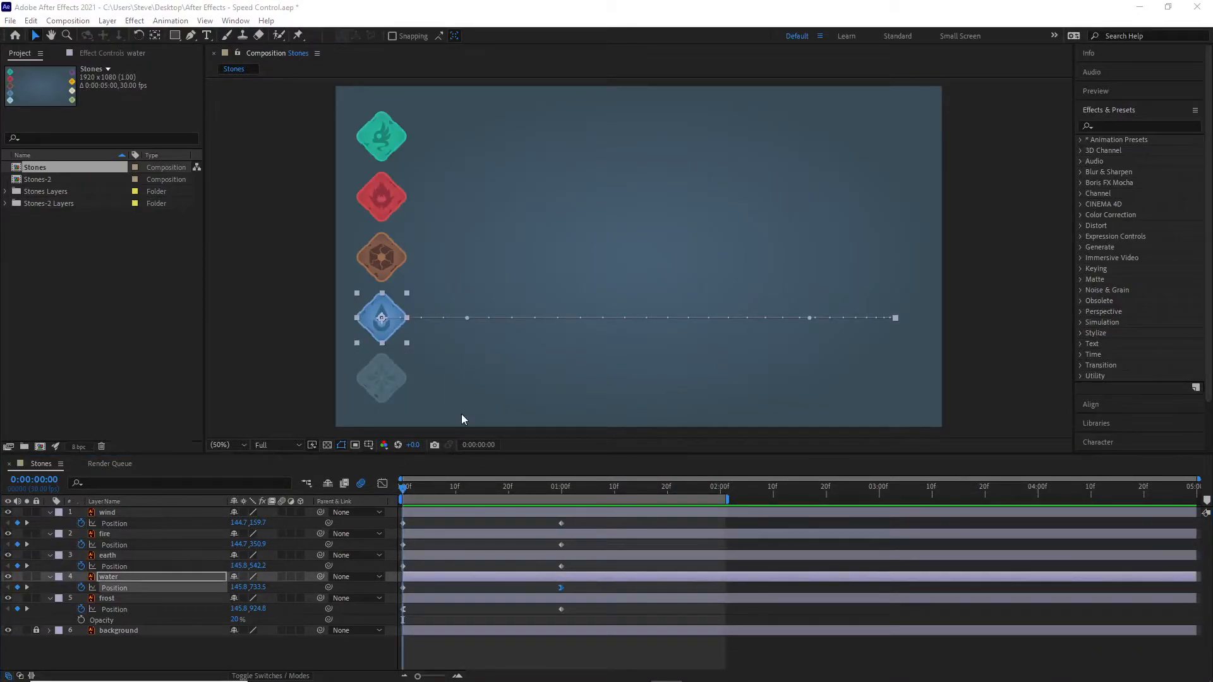
click(395, 322)
key(Page_Down)
key(Page_Down)
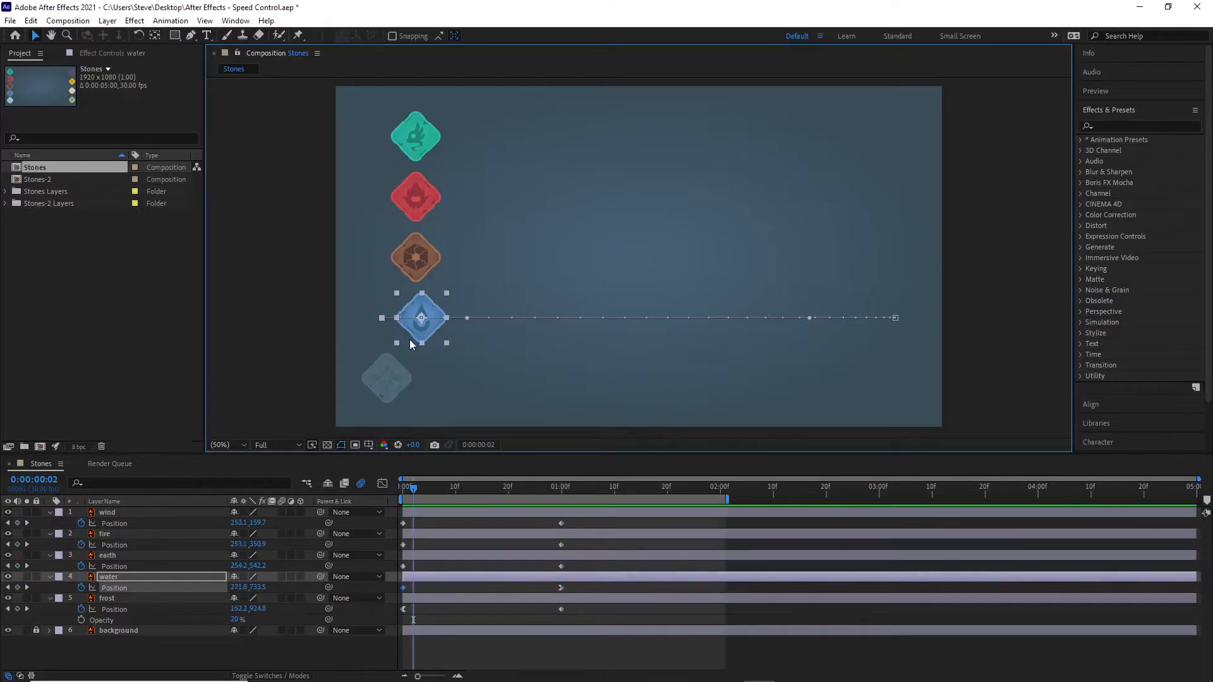
Step: Step forward frame by frame to 1 second to examine how the water stone slows into its end position compared with the other stones
key(Page_Down)
key(Page_Down)
key(Page_Down)
key(Page_Down)
key(Page_Down)
key(Page_Down)
key(Page_Down)
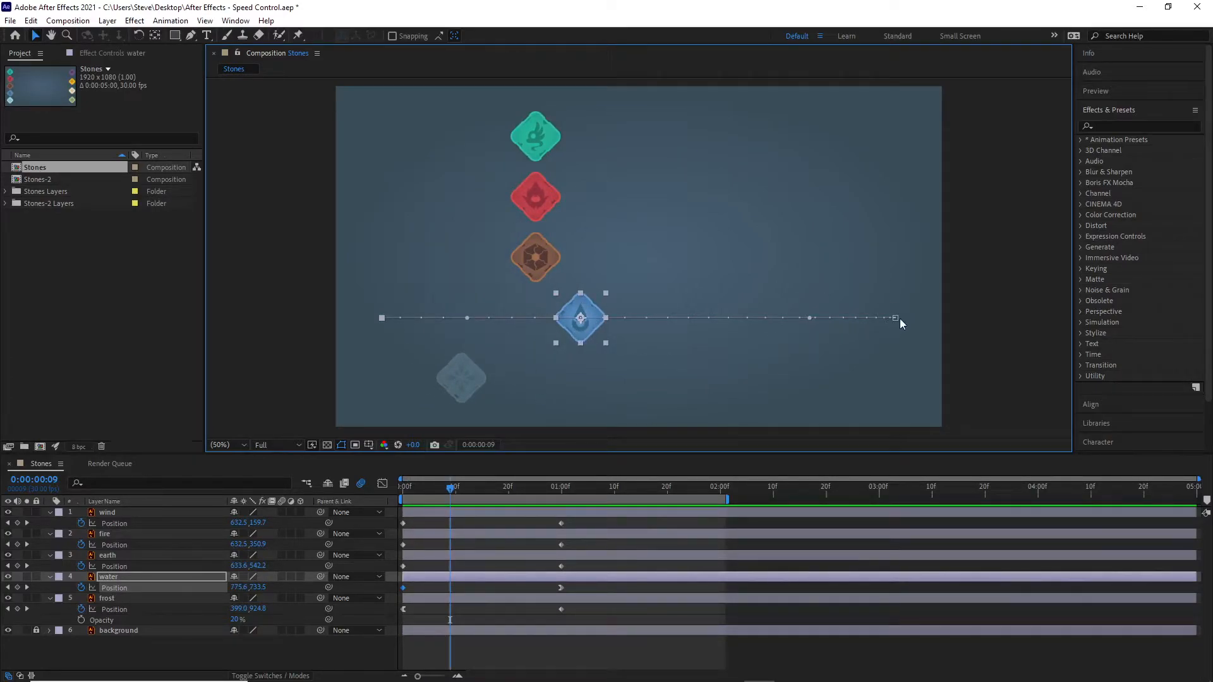
key(Page_Down)
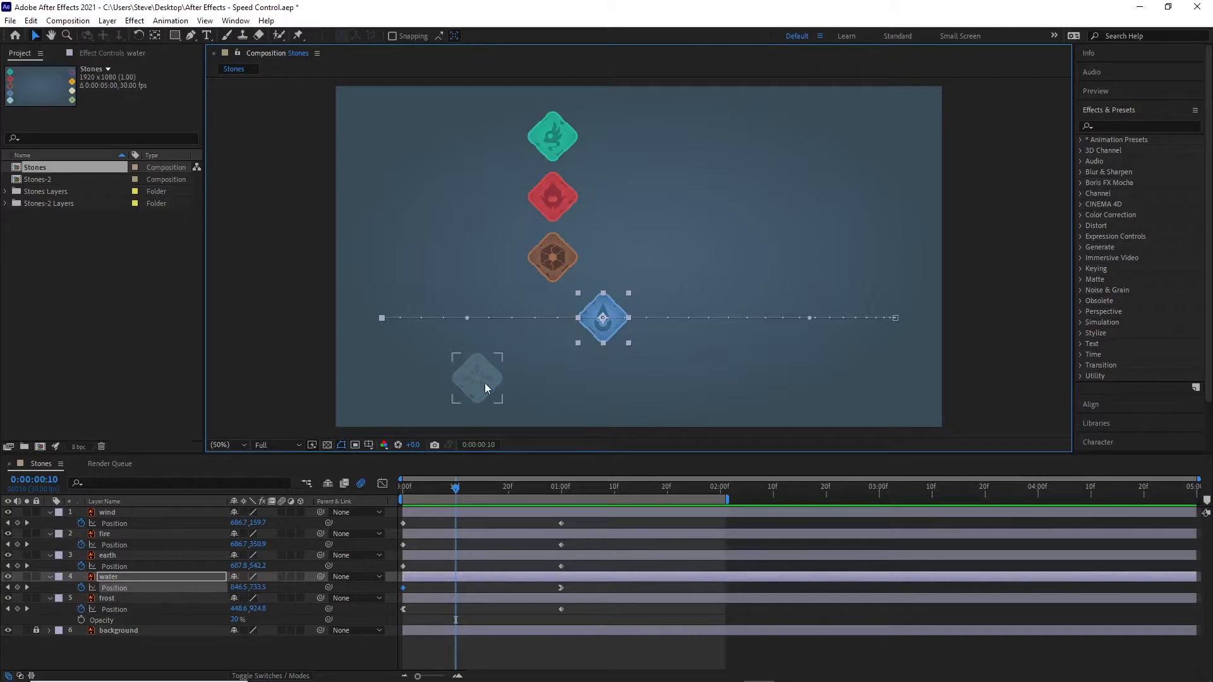
key(Page_Down)
key(Page_Down)
key(Page_Down)
key(Page_Down)
key(Page_Down)
key(Page_Down)
key(Page_Down)
key(Page_Down)
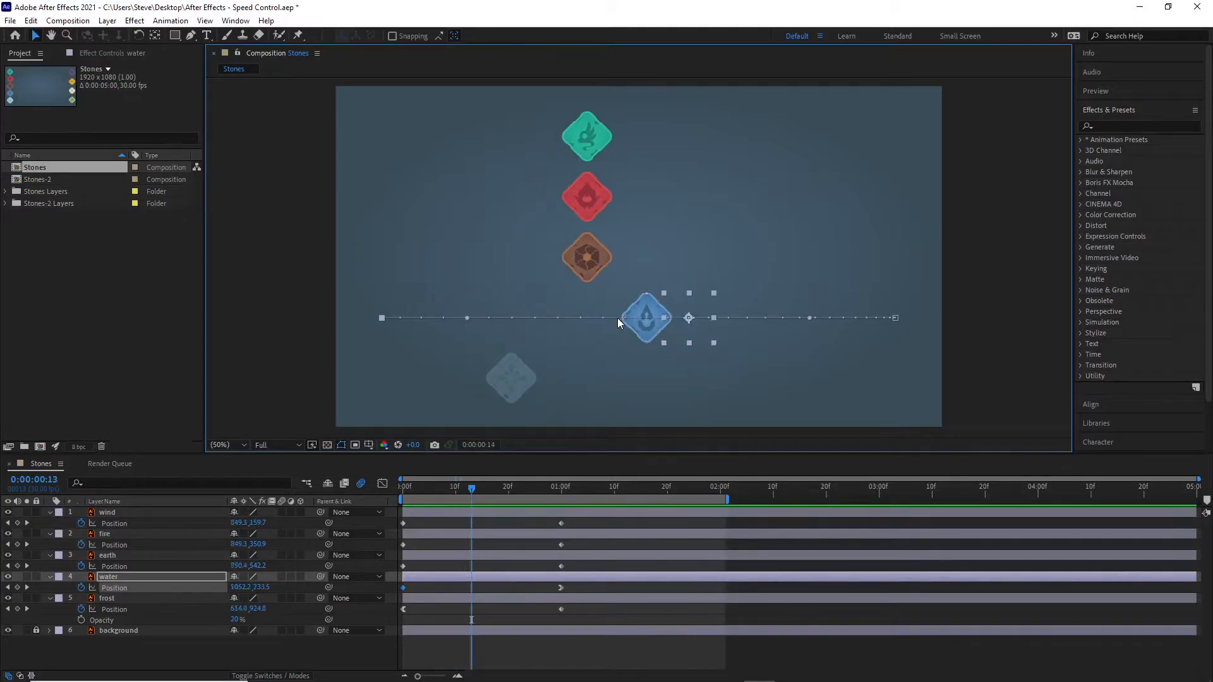
key(Page_Down)
key(Page_Down)
key(Page_Down)
key(Page_Down)
key(Page_Down)
key(Page_Down)
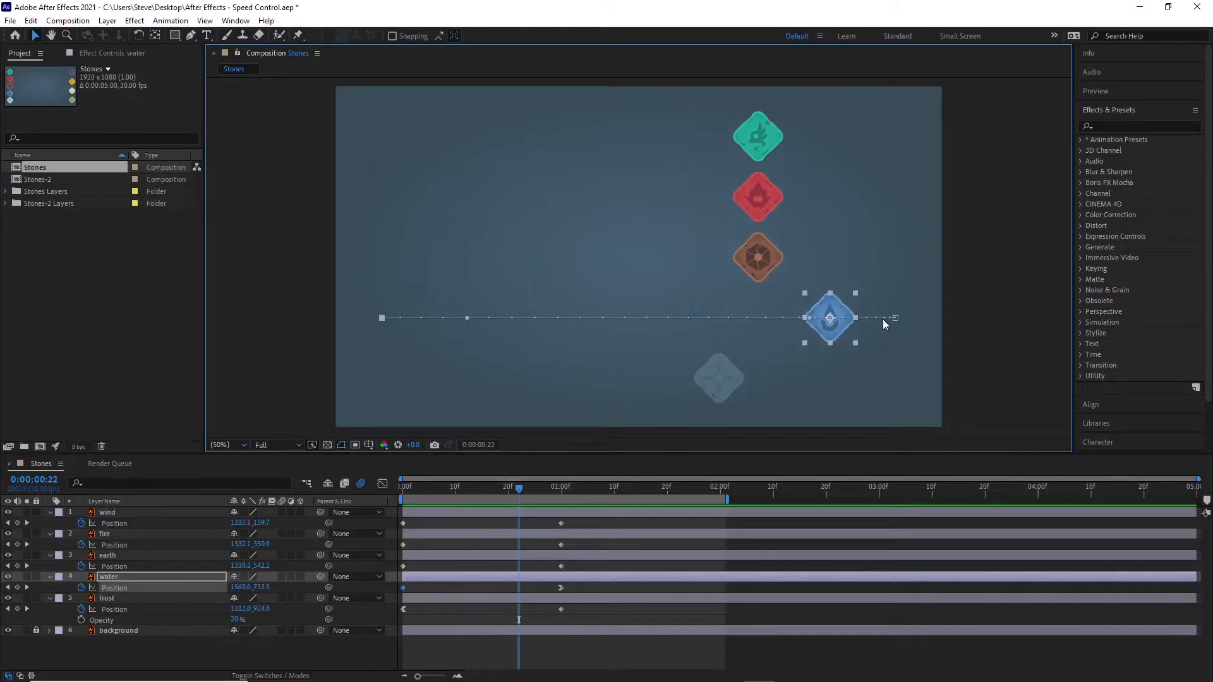
key(Page_Down)
key(Page_Down)
key(Page_Down)
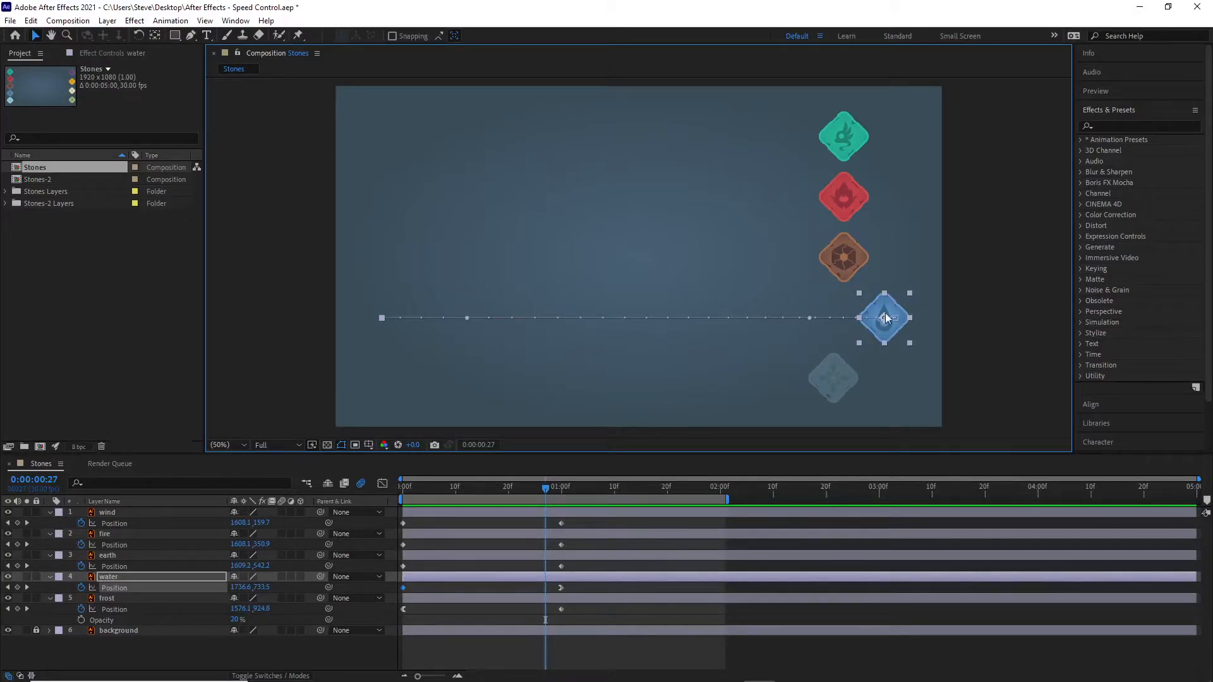
key(Page_Down)
key(Page_Down)
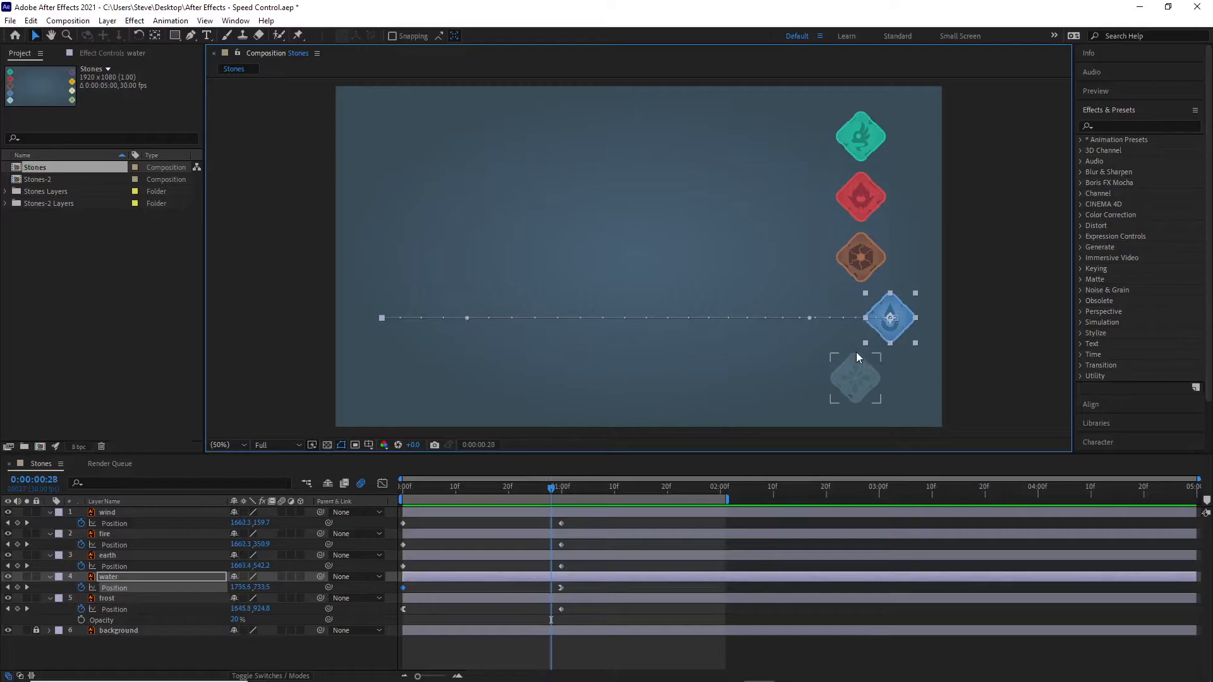
key(Page_Down)
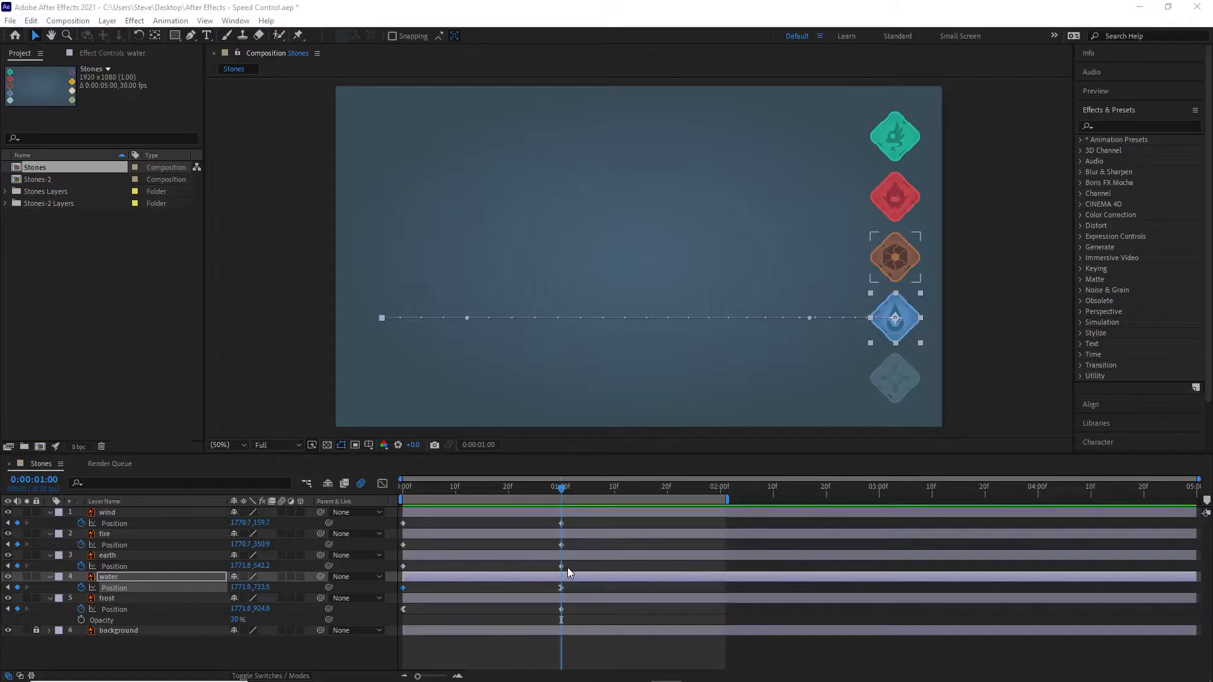
Step: Apply Easy Ease to both Position keyframes of the earth layer
click(131, 553)
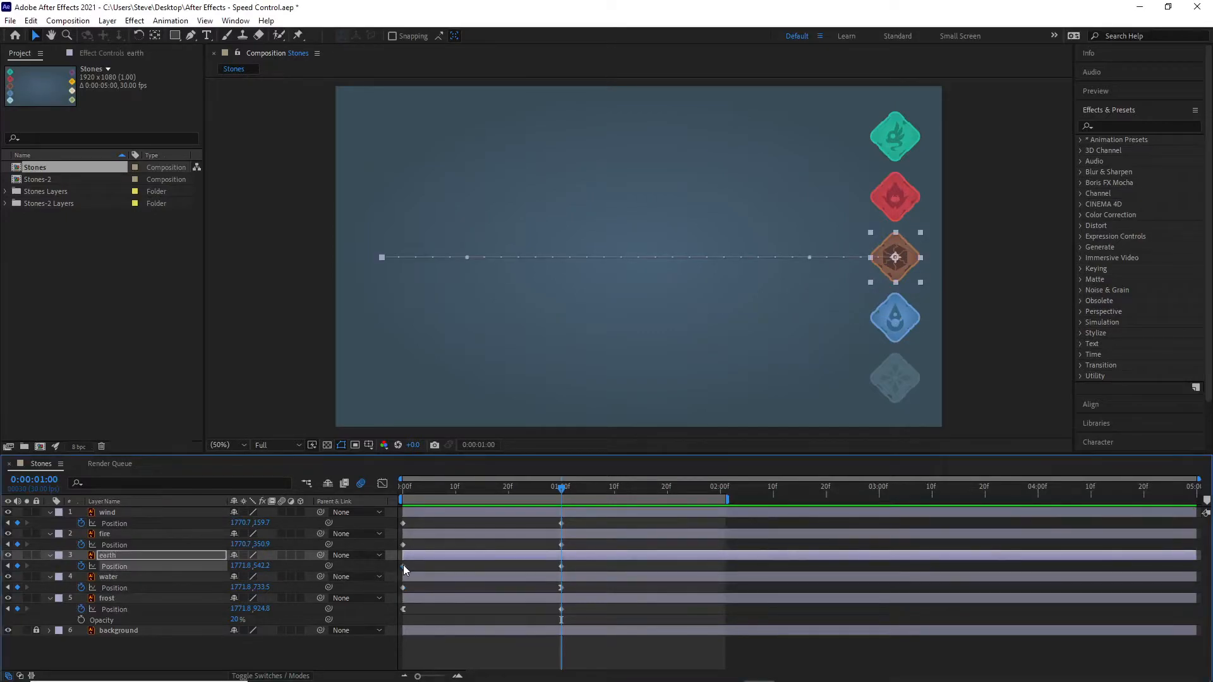
right_click(560, 567)
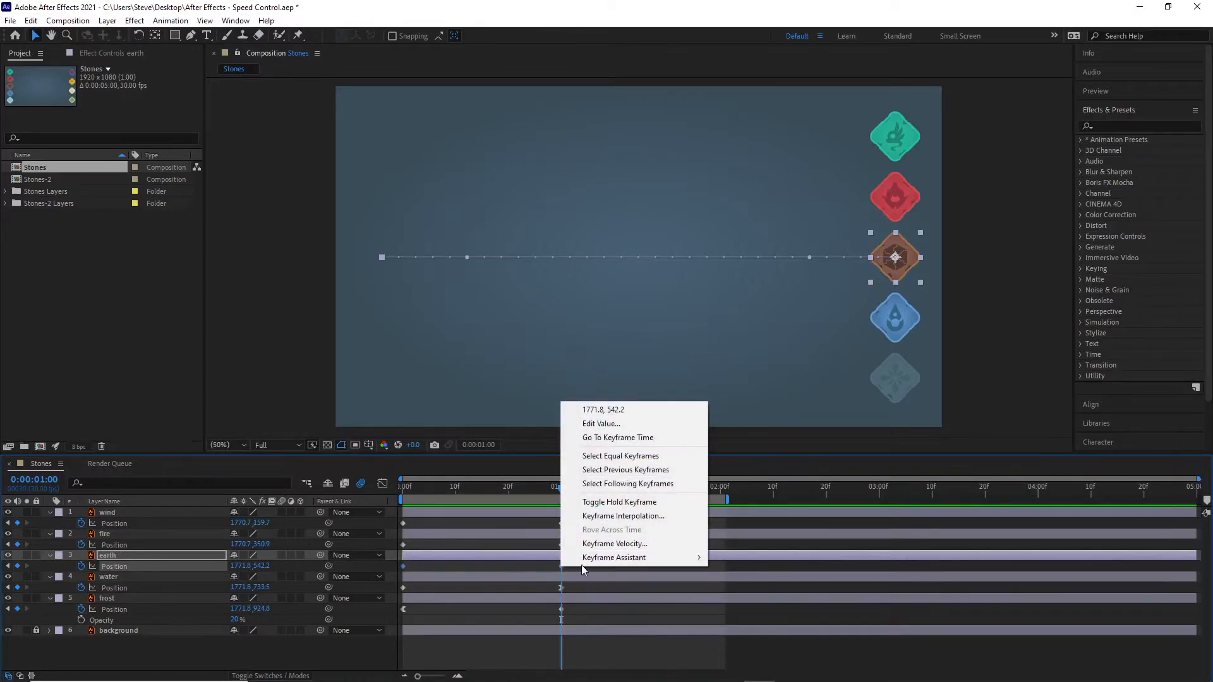
mouse_move(598, 560)
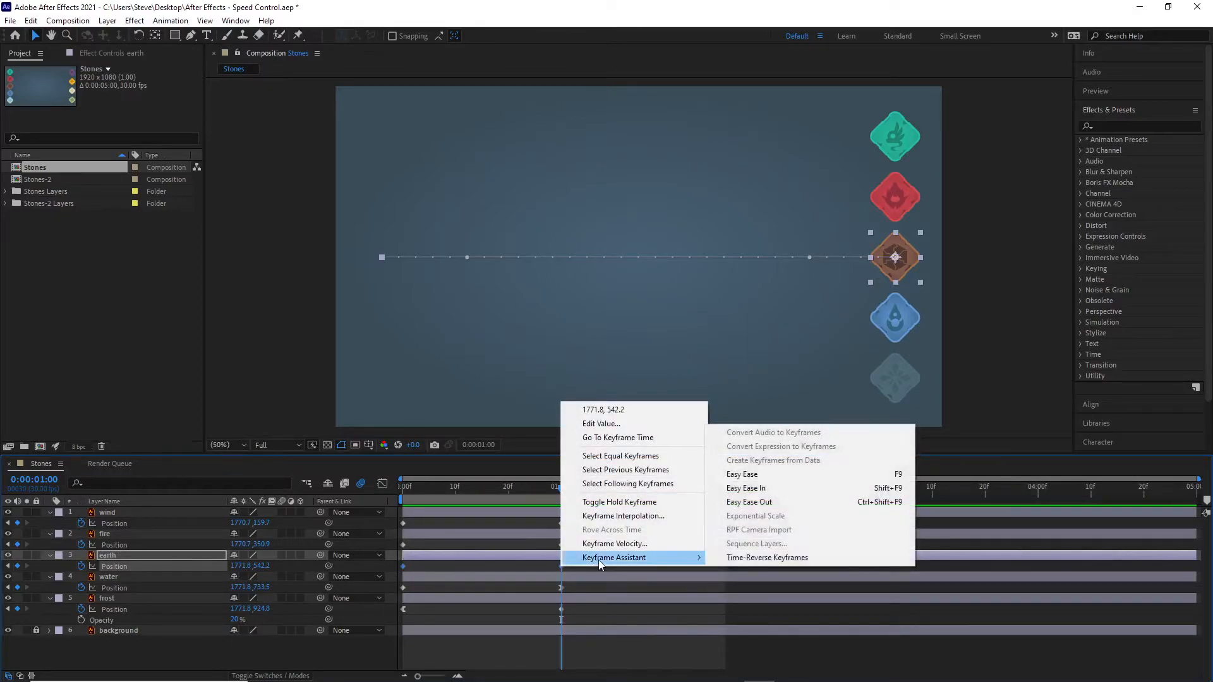
click(771, 477)
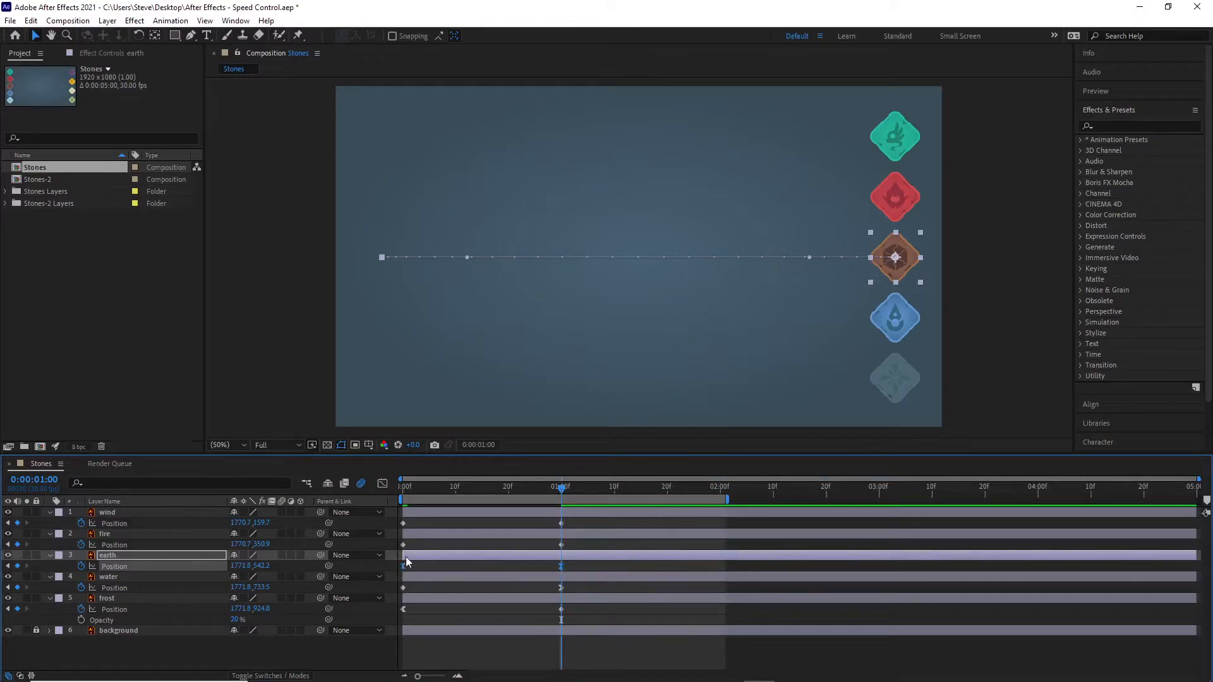
Step: Scrub and preview the animation from the first frame to compare the earth stone's eased start and end with the other stones
drag(562, 487, 384, 503)
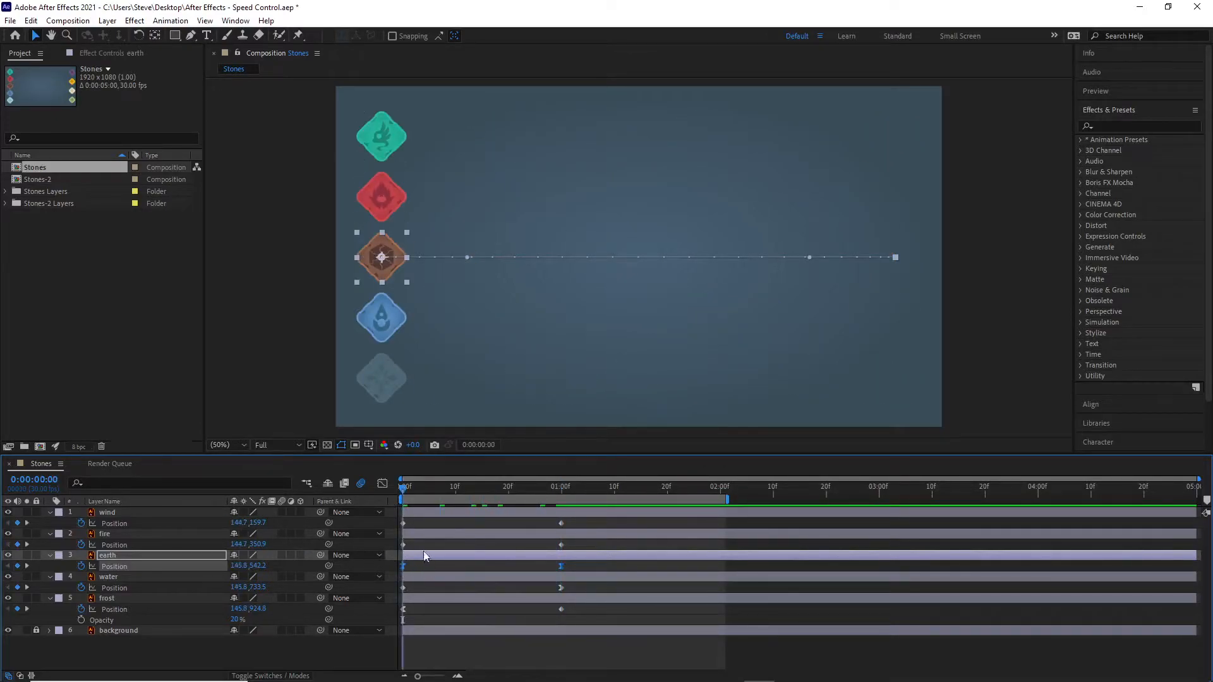
drag(403, 489, 559, 541)
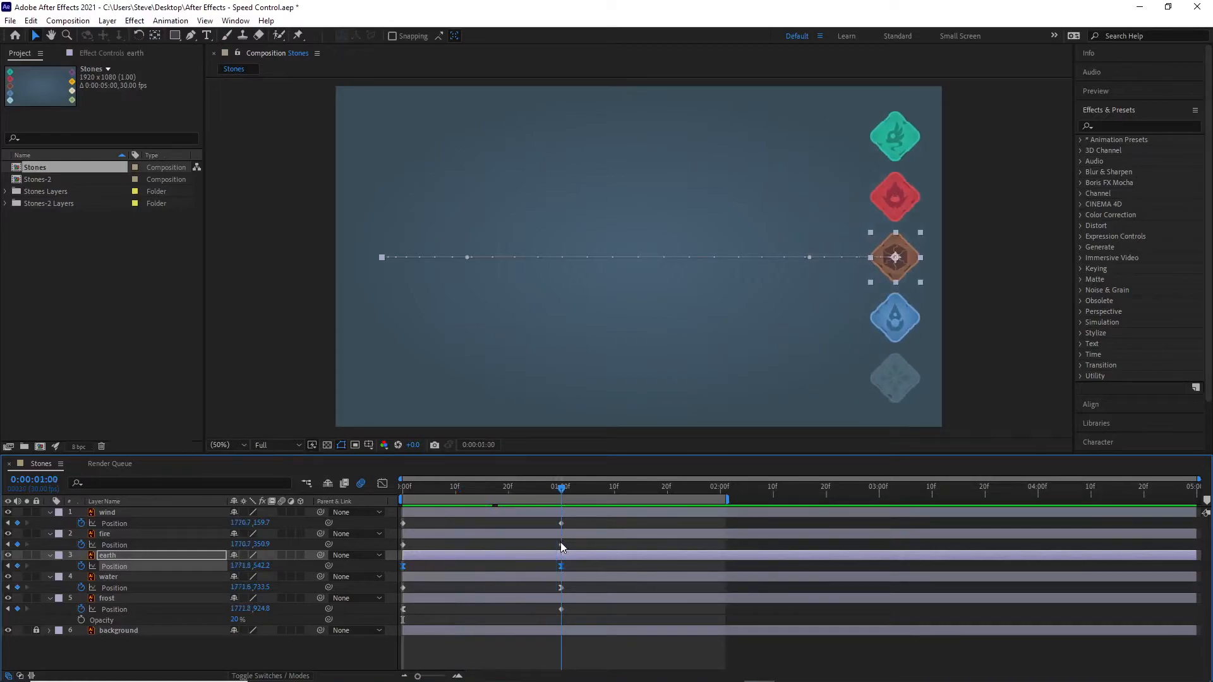
mouse_move(564, 492)
mouse_down()
mouse_move(581, 496)
mouse_move(481, 483)
mouse_move(564, 504)
mouse_up()
drag(567, 502, 561, 502)
drag(561, 488, 402, 488)
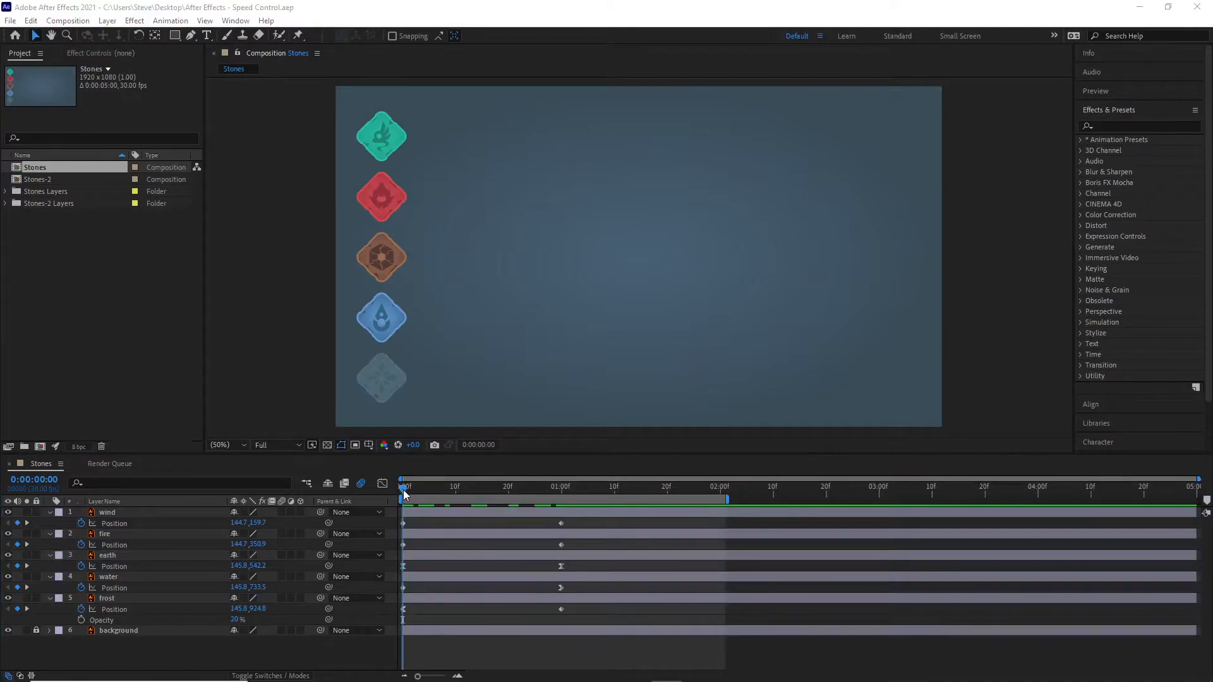
mouse_move(404, 490)
mouse_down()
mouse_move(415, 489)
mouse_move(389, 488)
mouse_up()
key(space)
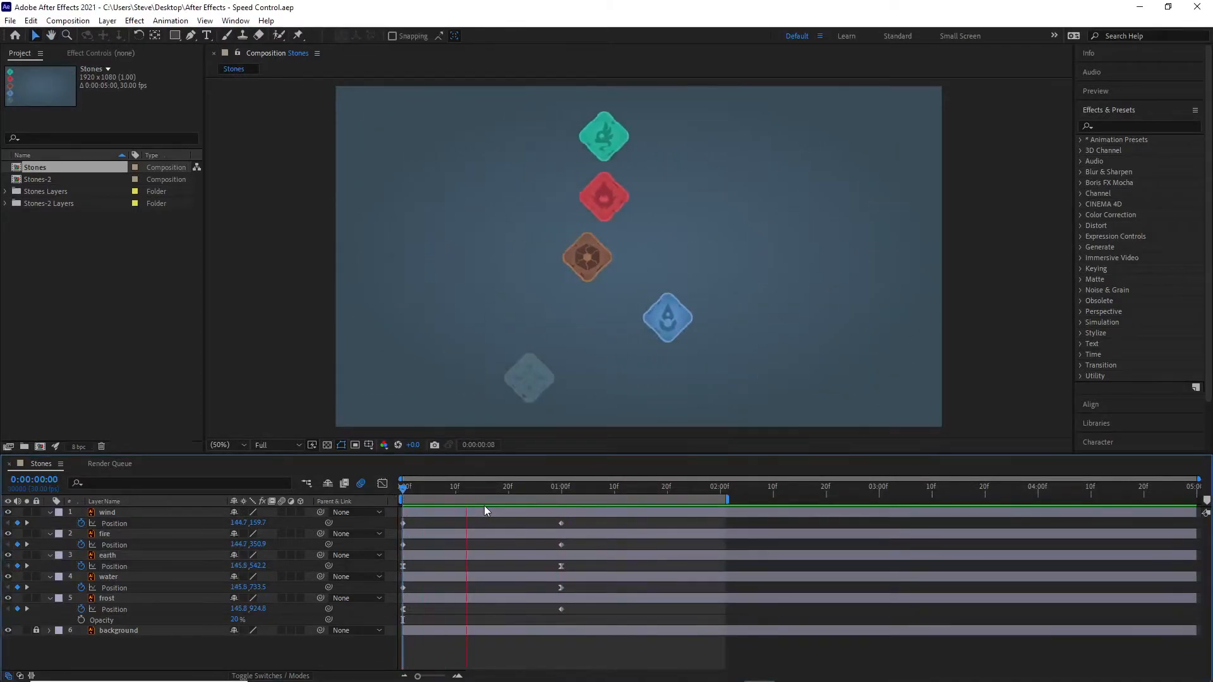
key(space)
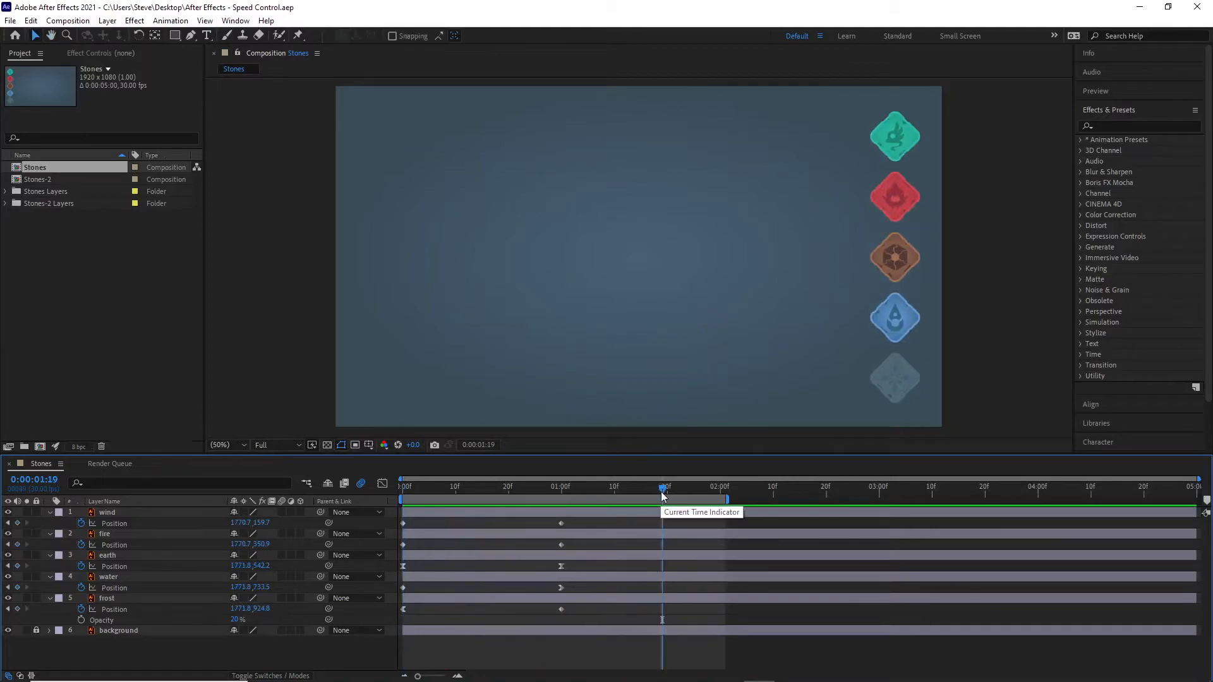
drag(660, 488, 403, 488)
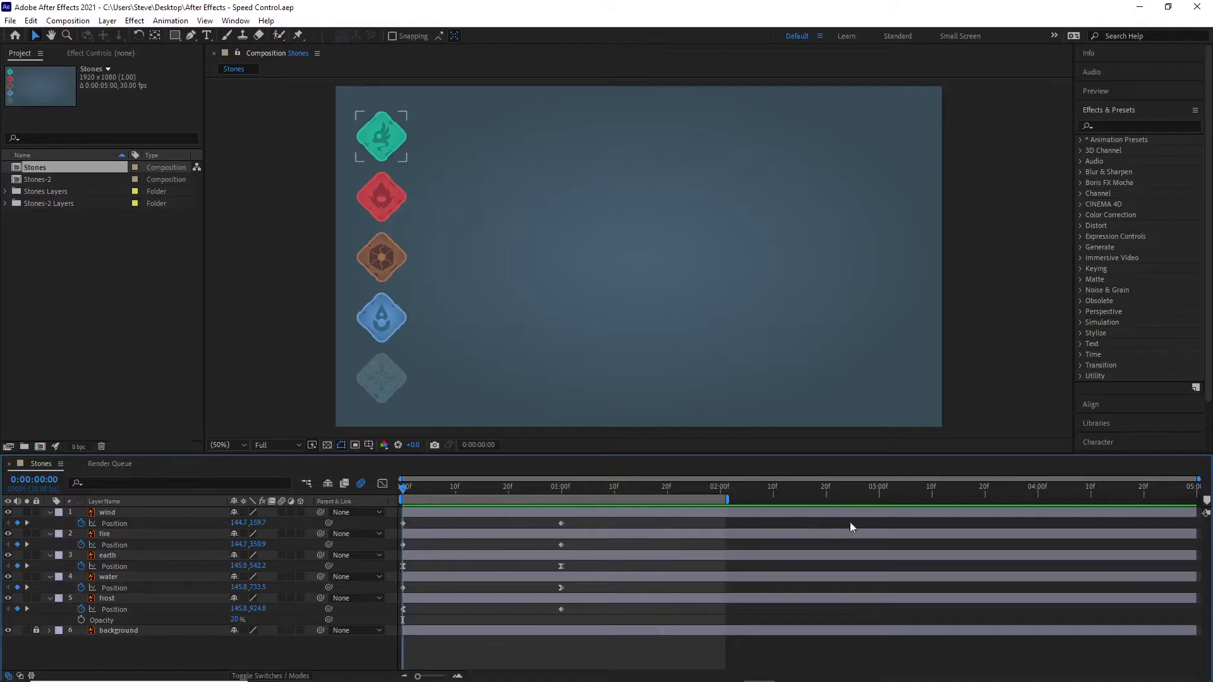
key(space)
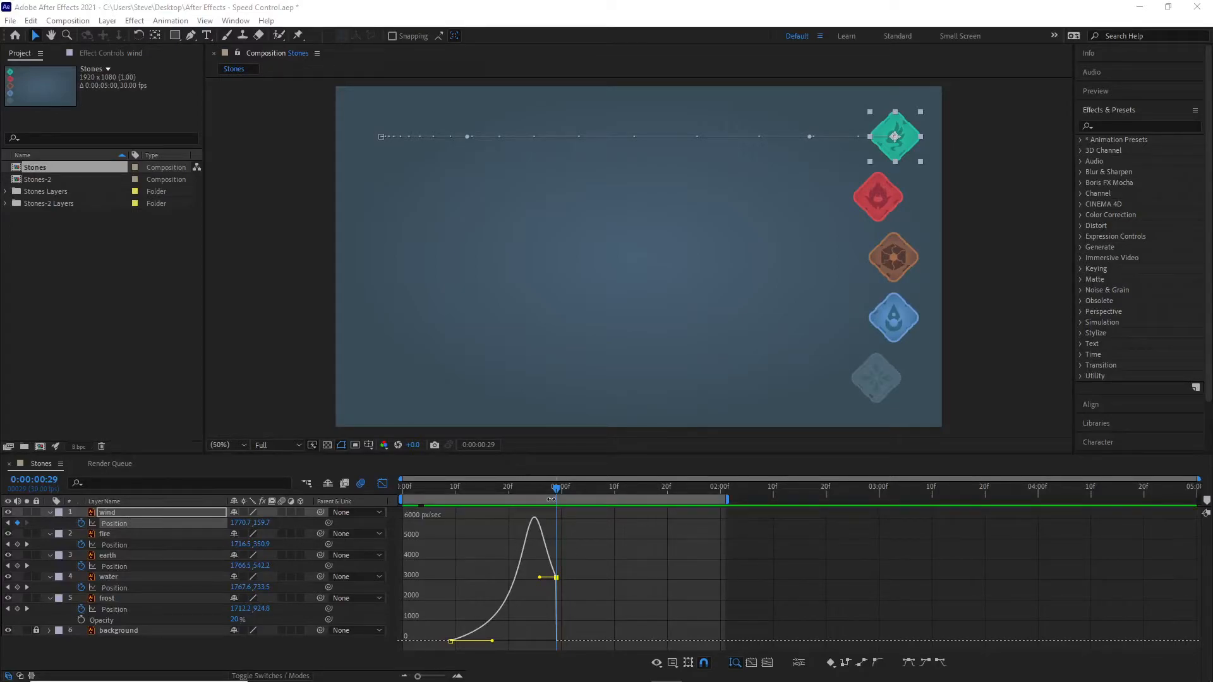
Step: Scrub through the wind stone's movement to compare its position with its speed graph, ending at 0:00:01:01
drag(555, 487, 502, 498)
drag(512, 496, 454, 495)
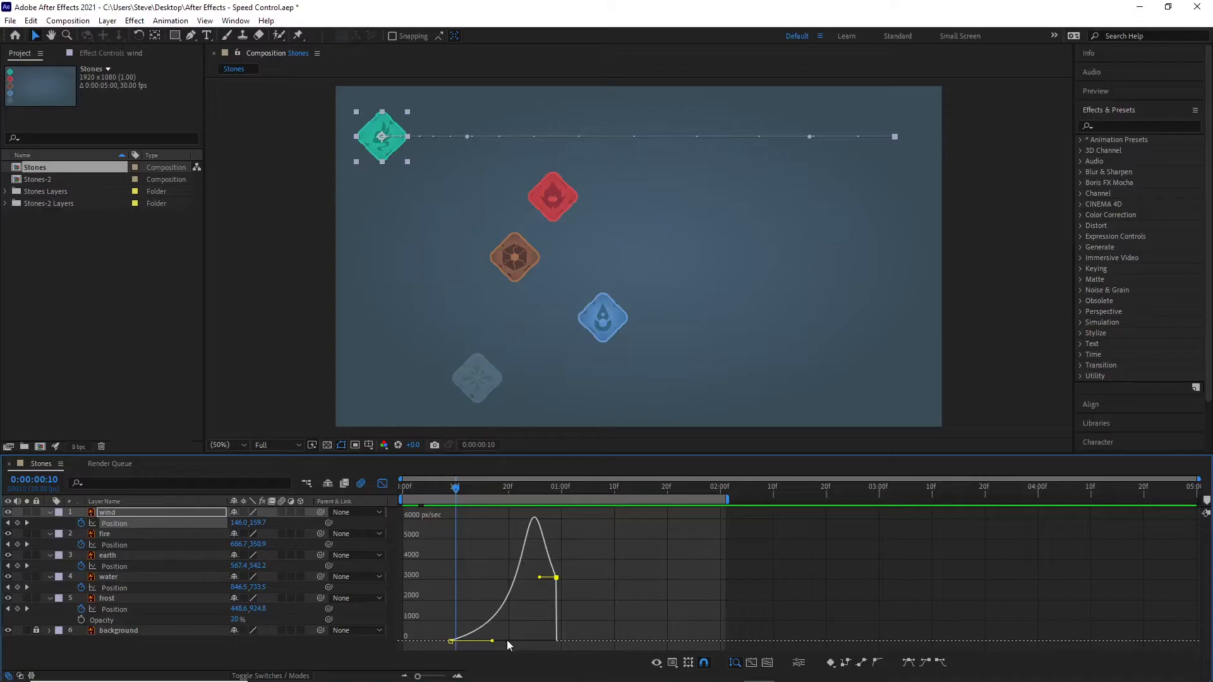
drag(445, 492, 554, 499)
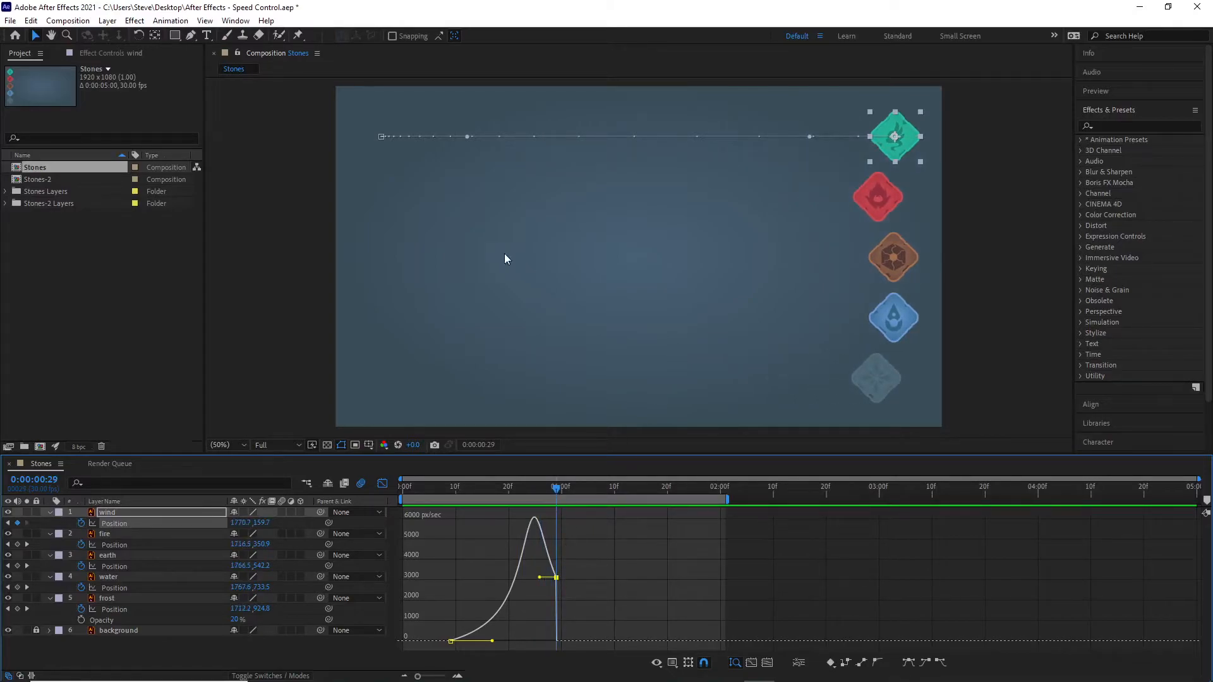
key(Home)
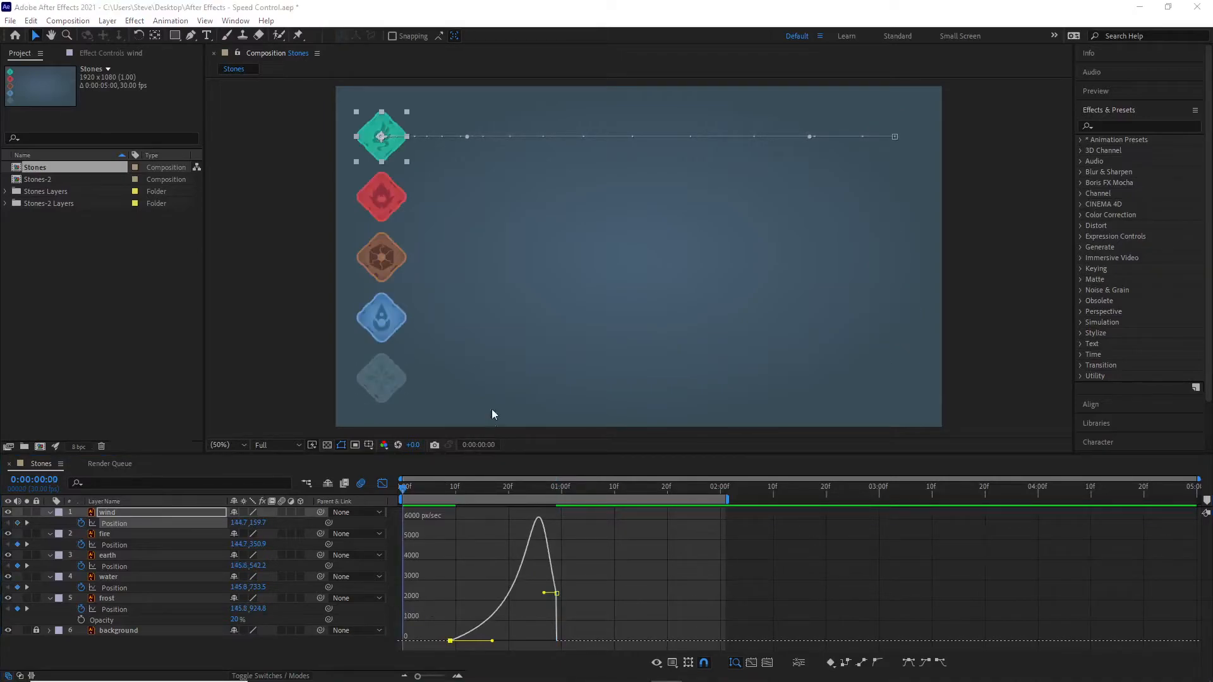
drag(404, 490, 452, 511)
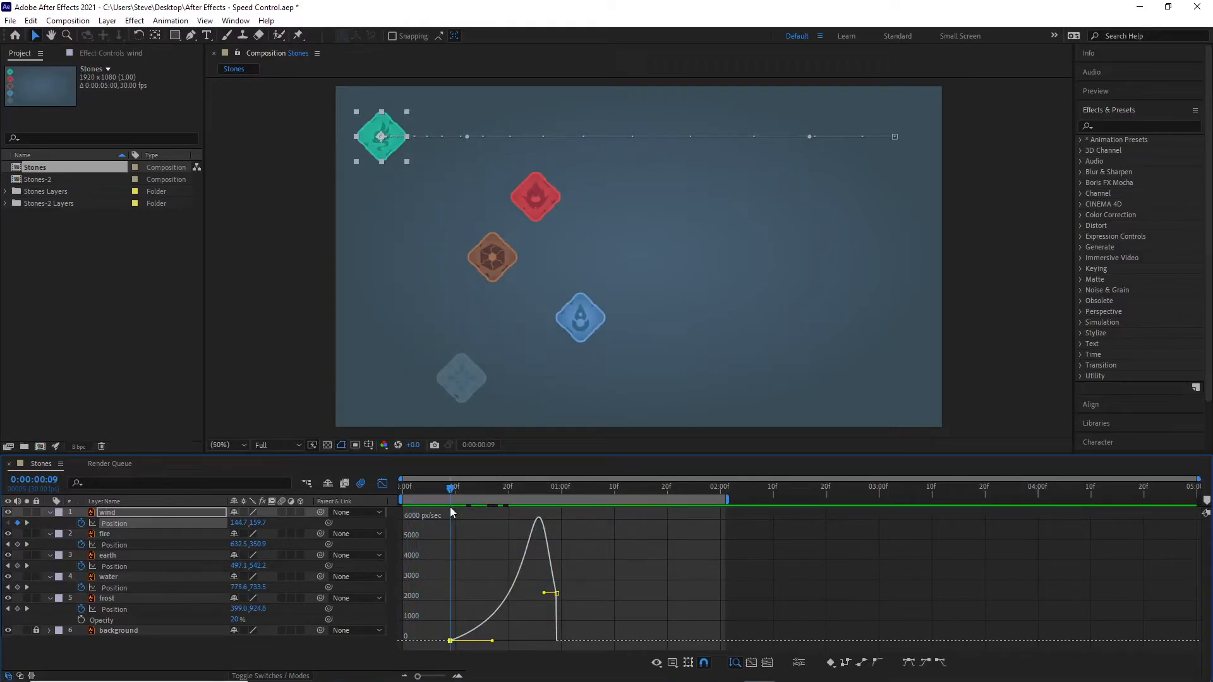
drag(449, 507, 569, 511)
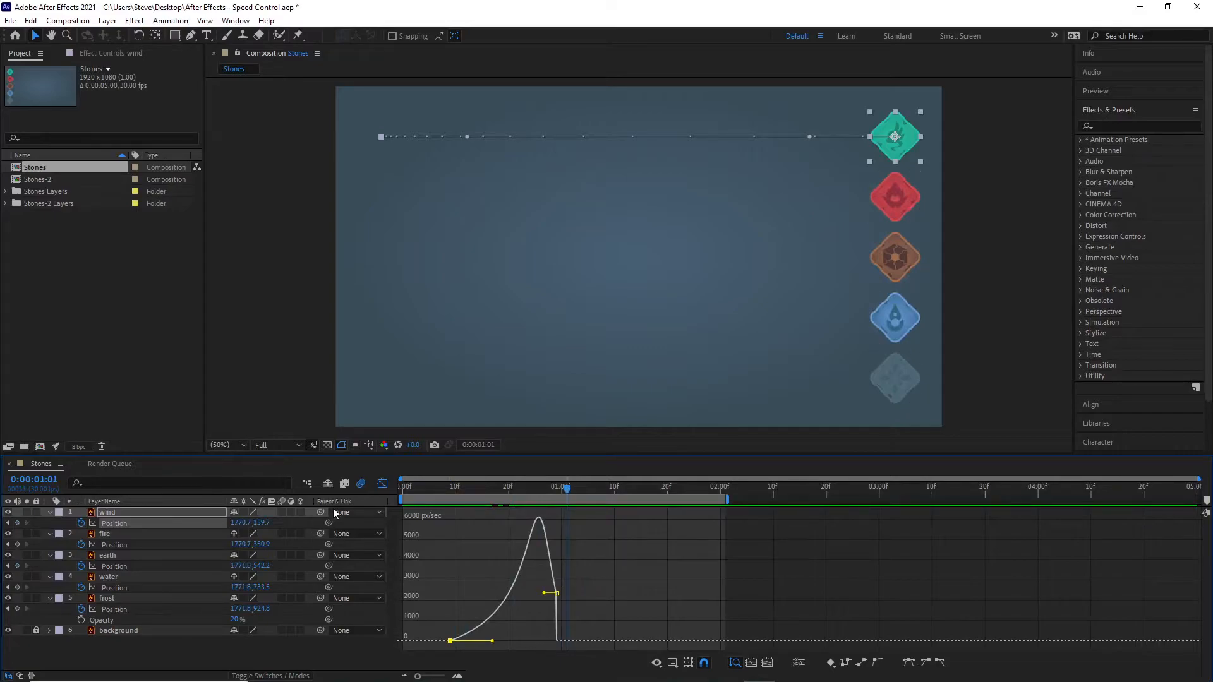
Step: Switch from the Graph Editor back to the layer bars and reset all five stones' Position keyframes to linear interpolation
click(382, 483)
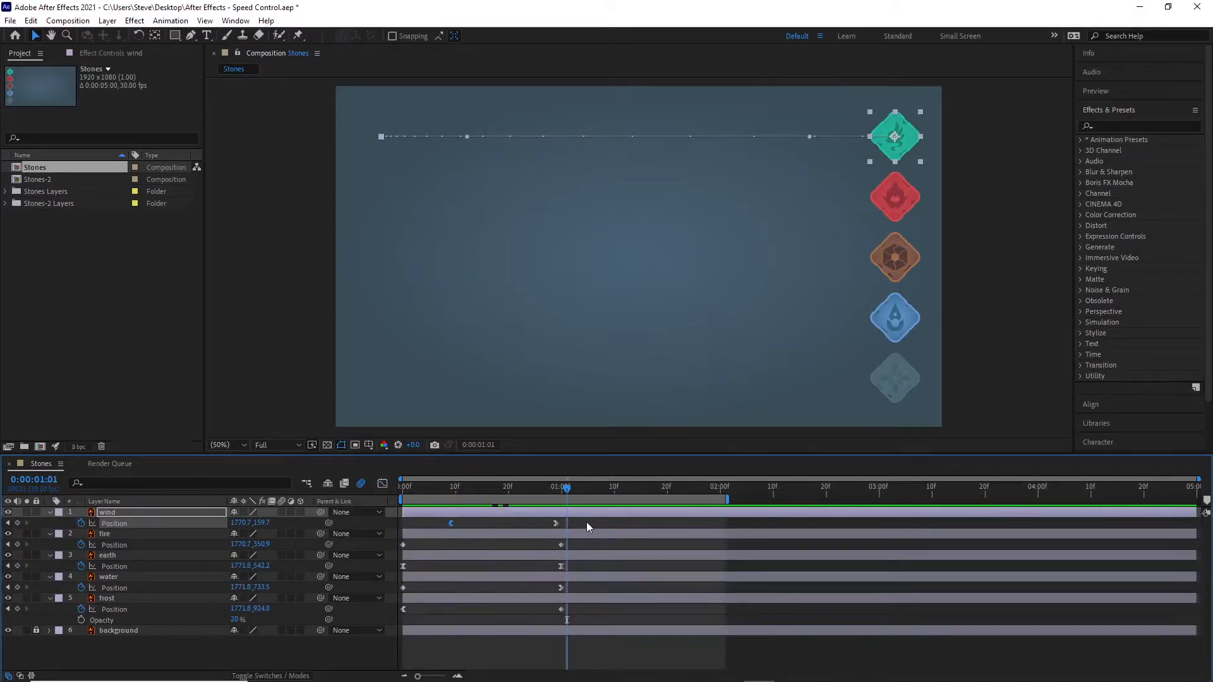
drag(612, 652, 399, 524)
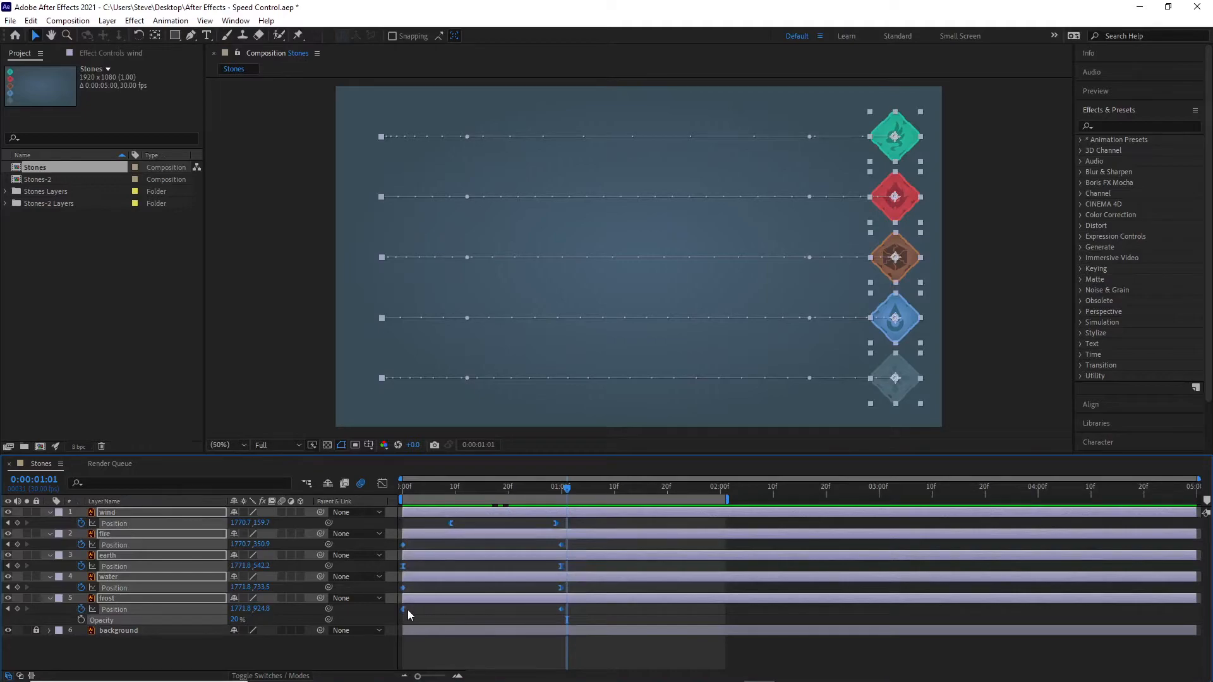
ctrl+click(561, 608)
ctrl+click(561, 608)
mouse_move(566, 487)
mouse_down()
mouse_move(389, 499)
mouse_move(563, 510)
mouse_up()
key(alt+Tab)
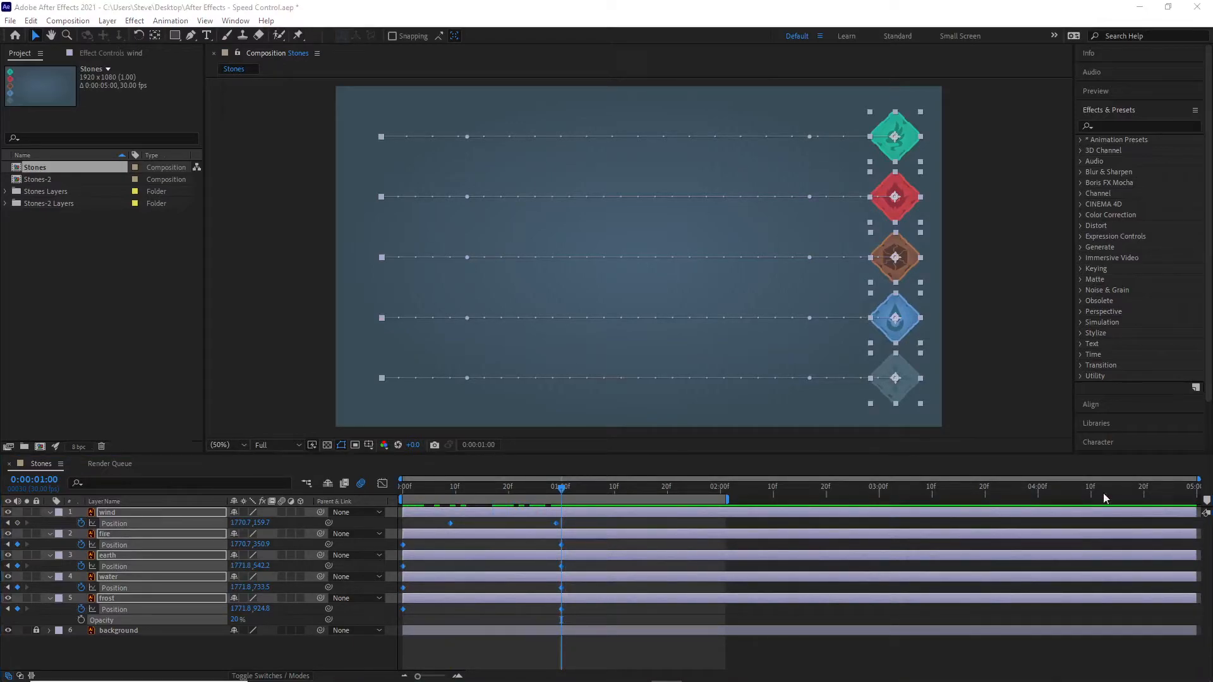
Step: Move the wind layer's two Position keyframes to the first frame and 1 second, aligned with the other layers' keyframes
click(451, 523)
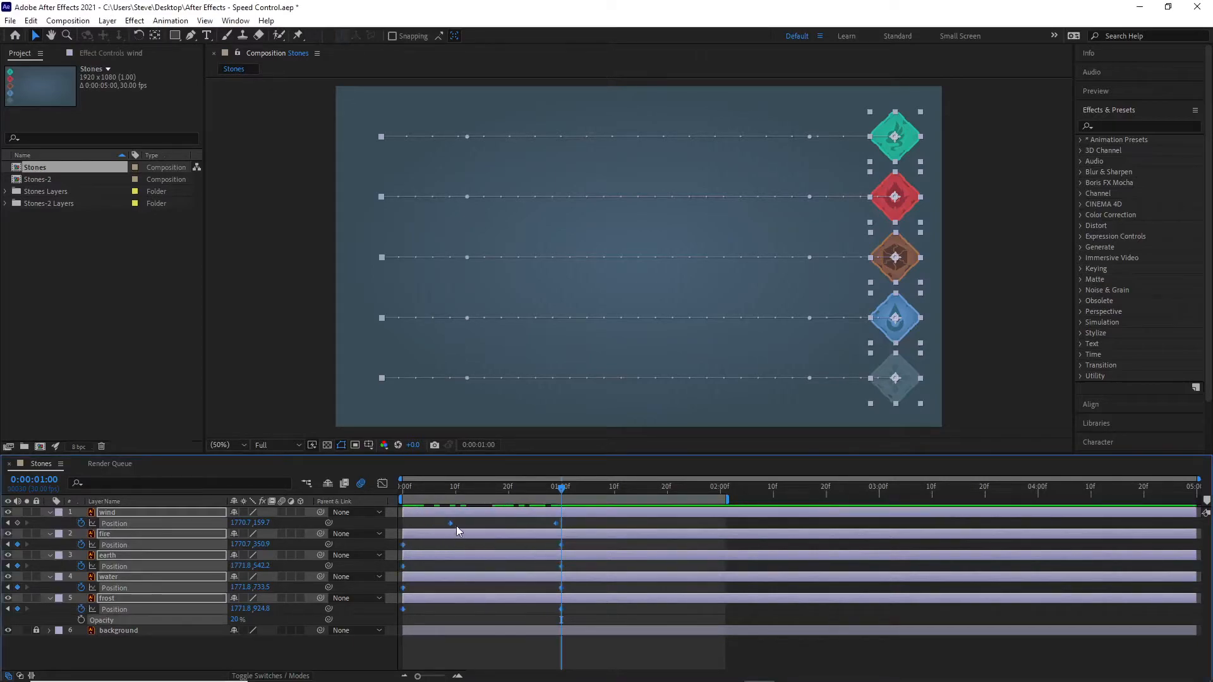
click(474, 652)
drag(449, 522, 404, 523)
drag(555, 523, 562, 523)
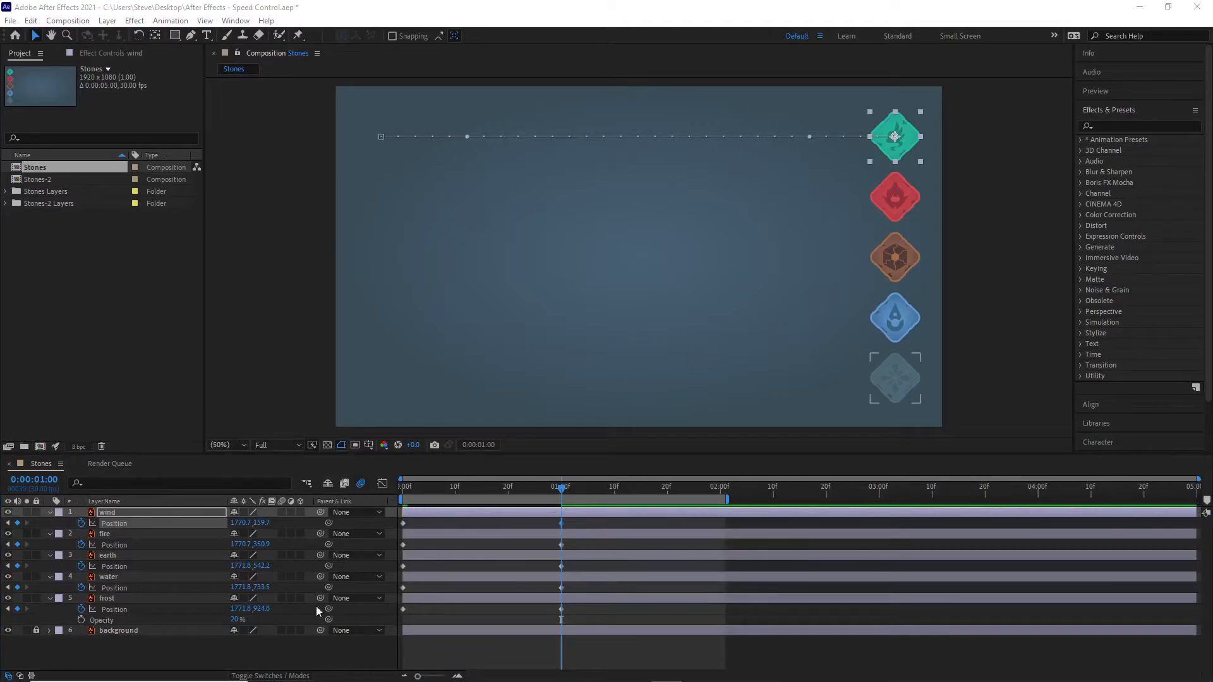
Step: Shift all five stone layers with their keyframes so that they start at frame 10, and deselect them
drag(211, 651, 111, 522)
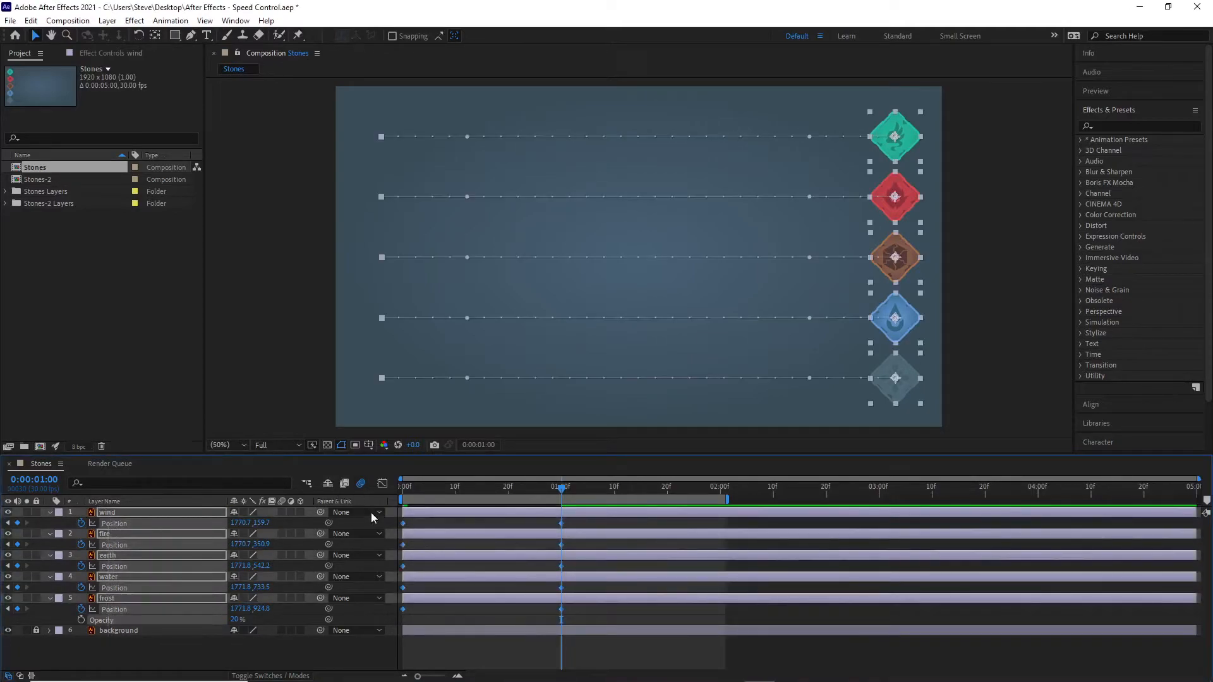
drag(422, 510, 477, 511)
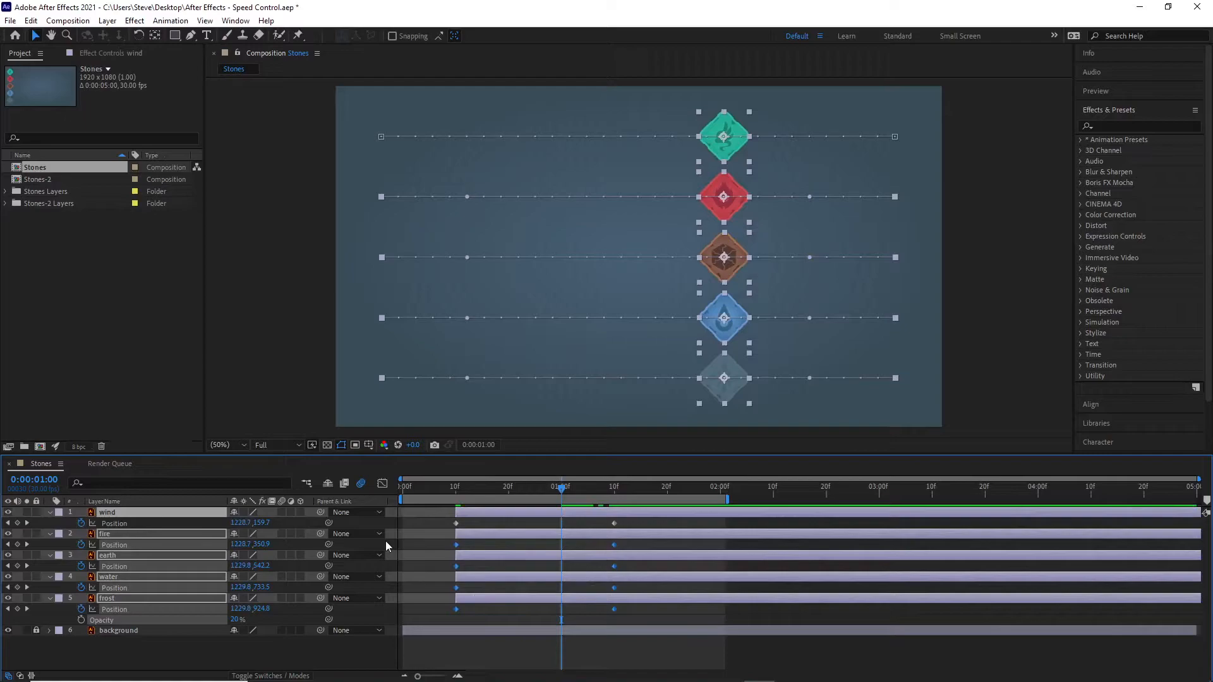
click(485, 654)
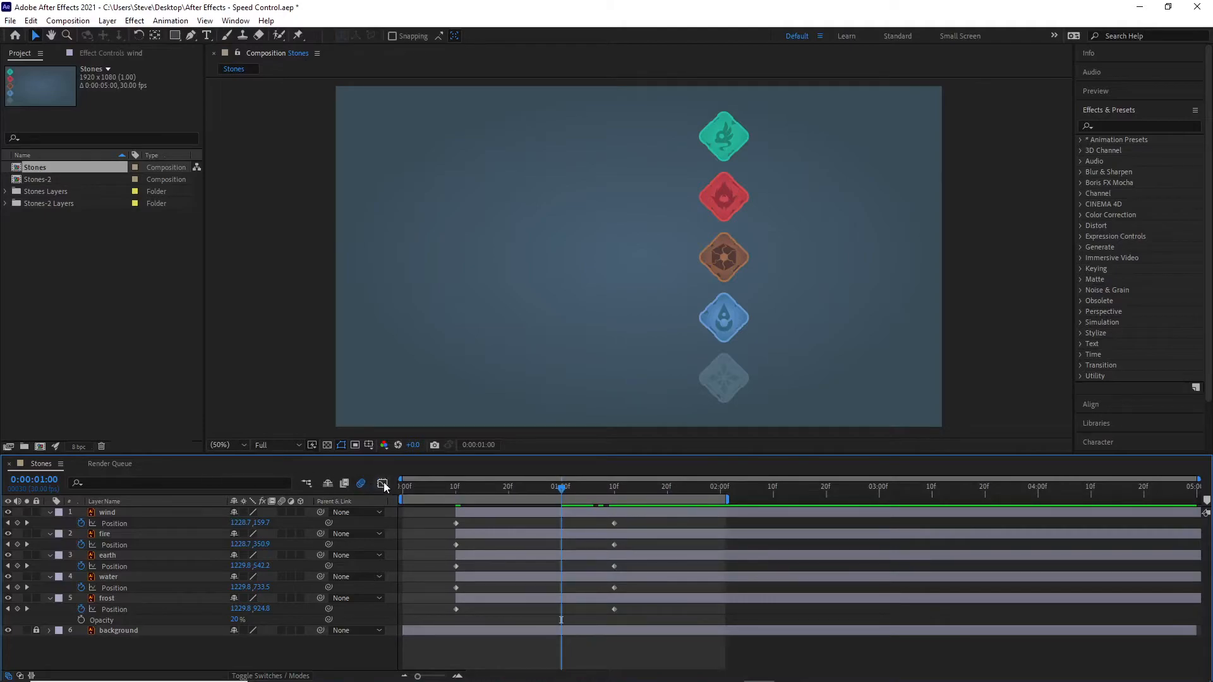
Step: Show the frost layer's Position speed graph in the Graph Editor and scrub back to frame 26 to examine its linear speed
click(384, 480)
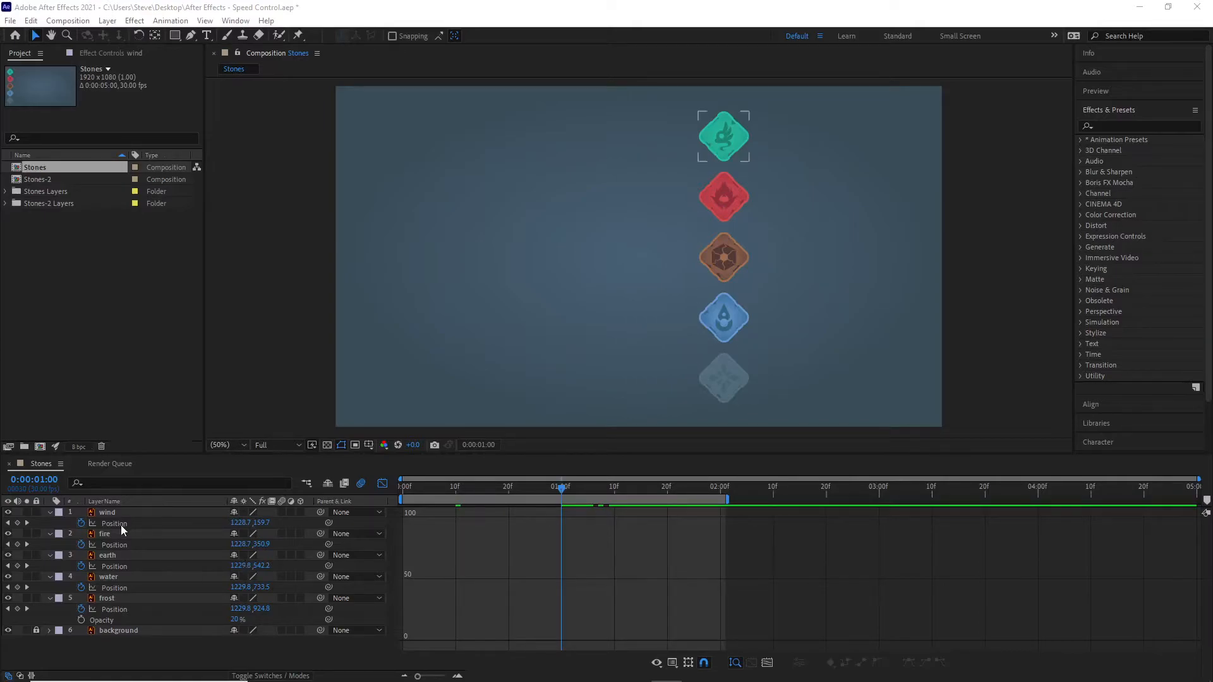
click(176, 658)
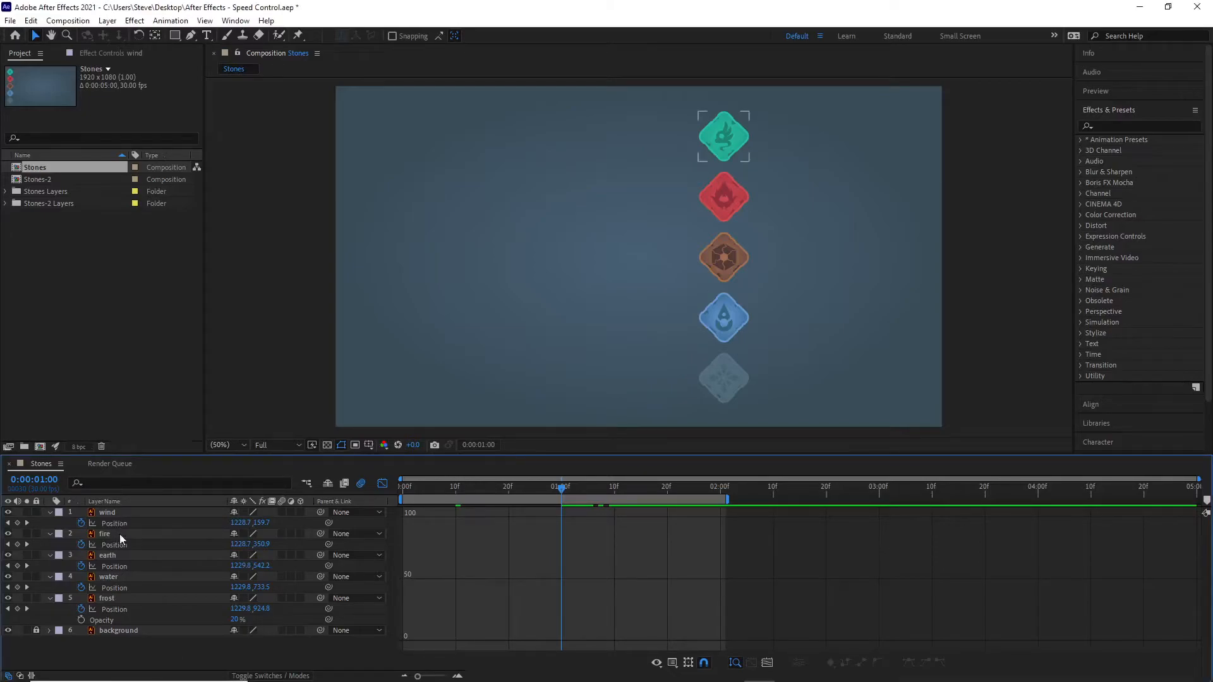
click(116, 609)
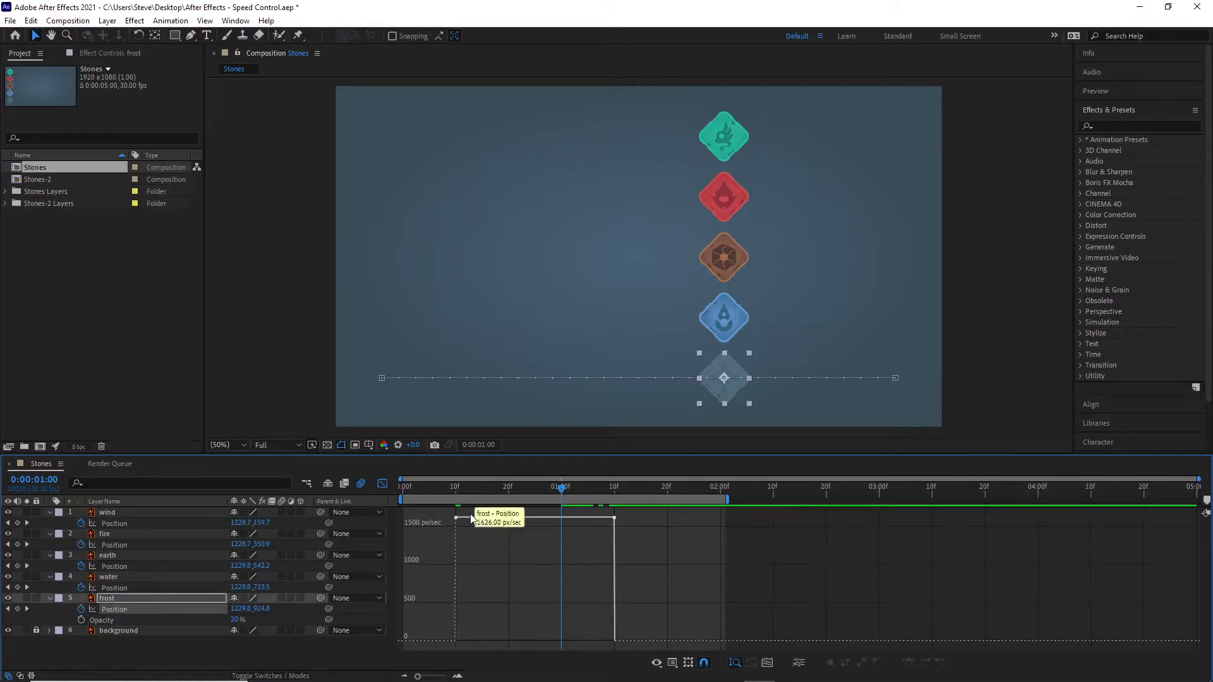
drag(561, 488, 547, 510)
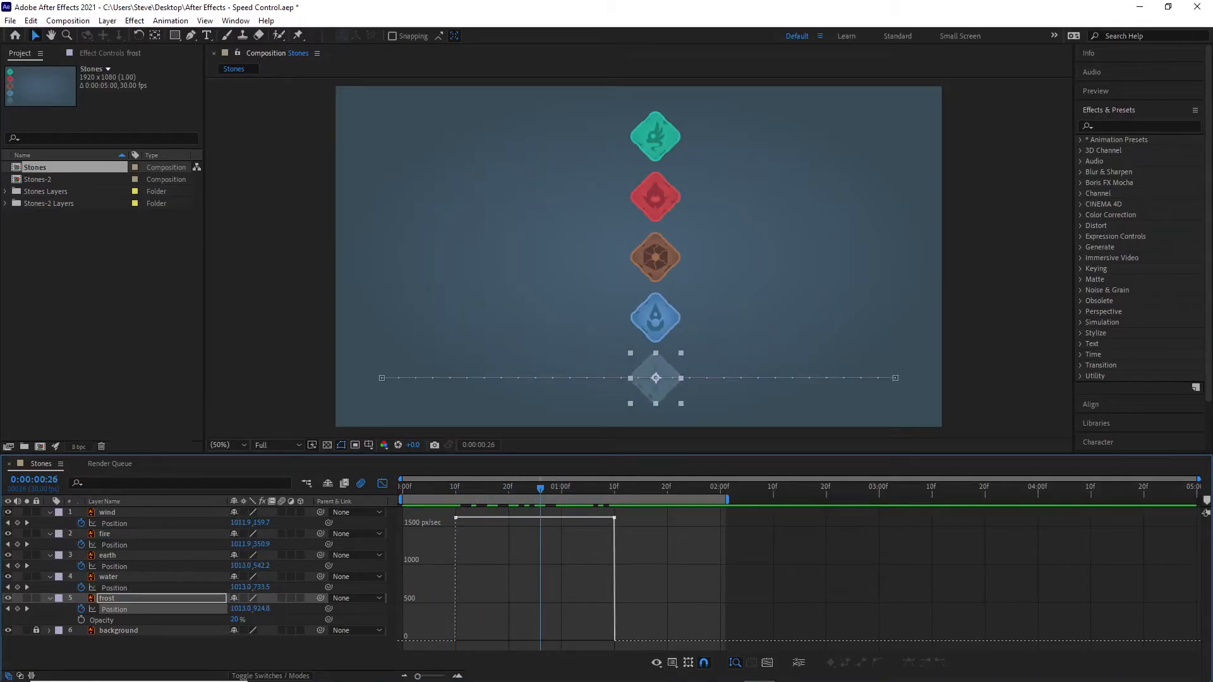
Step: Scrub between frost's first Position keyframe at frame 10 and its last at 1 second 10 frames to examine its linear movement
drag(540, 487, 455, 499)
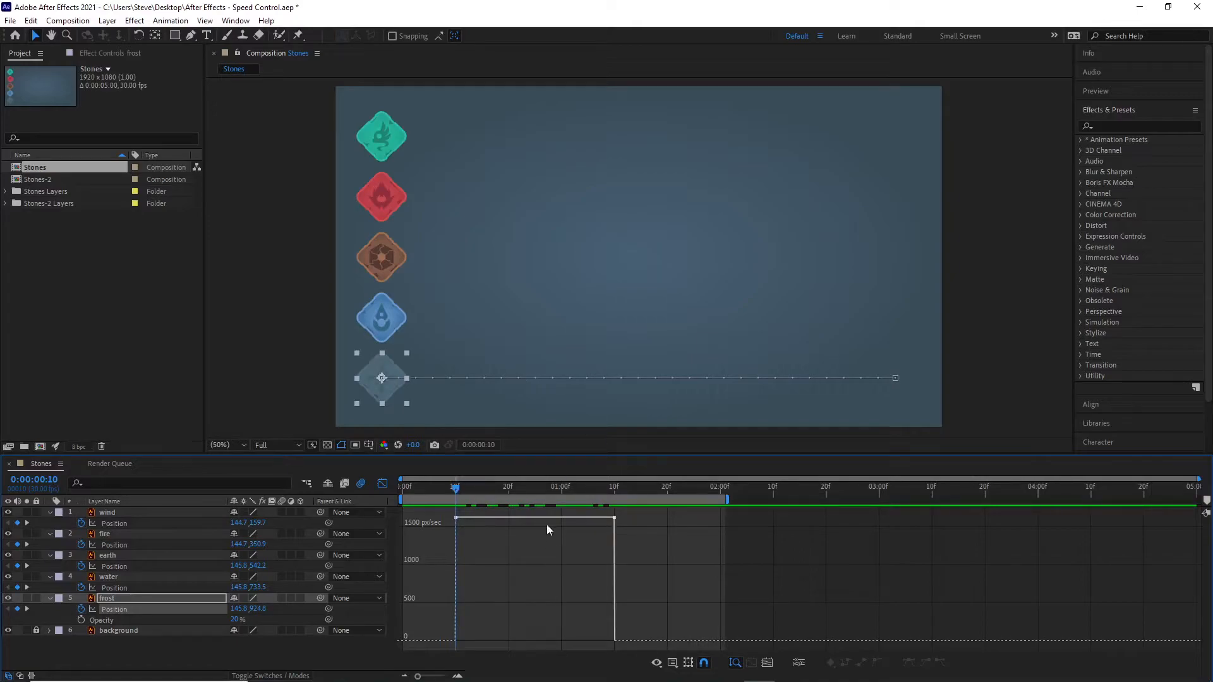
drag(457, 488, 613, 518)
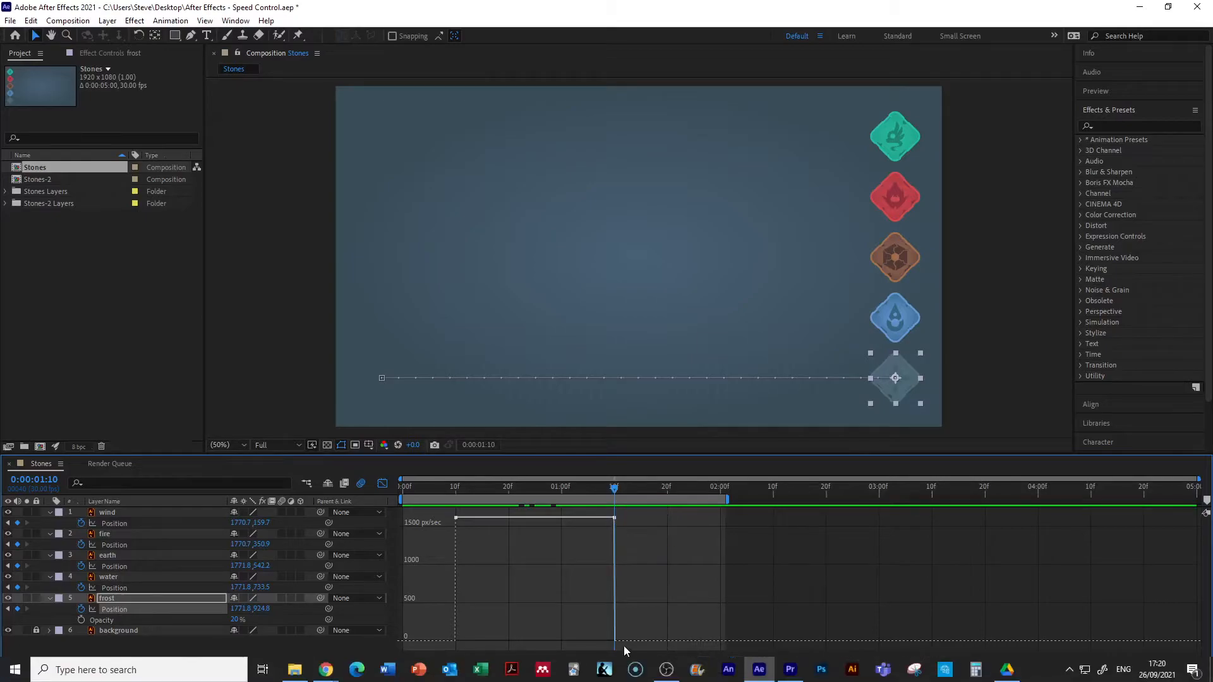
drag(615, 490, 607, 489)
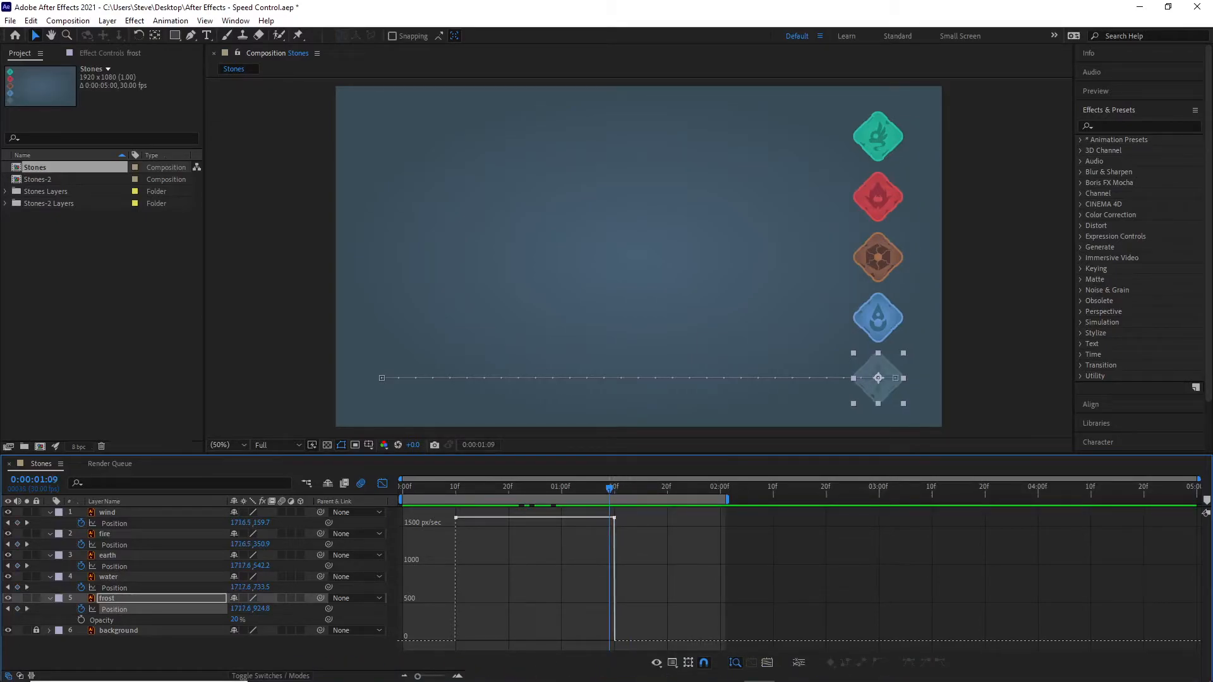
click(670, 571)
Step: Turn the Graph Editor's Show Selected Properties option off and back on
click(656, 663)
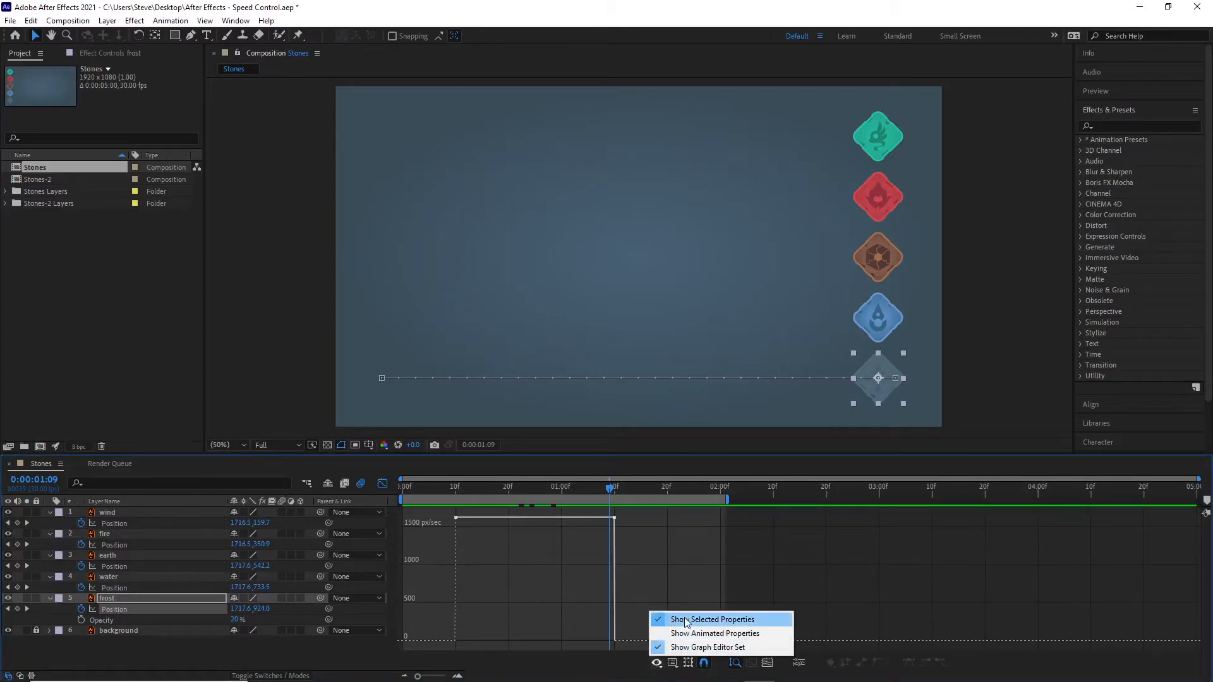
click(708, 622)
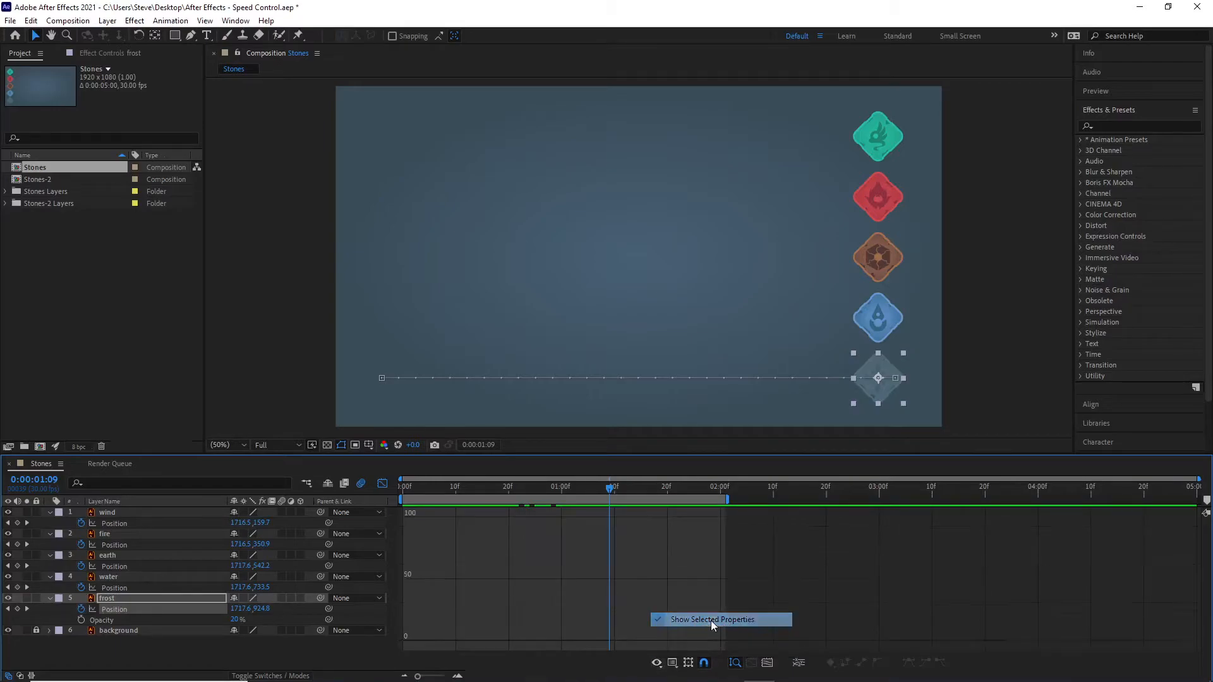
click(656, 663)
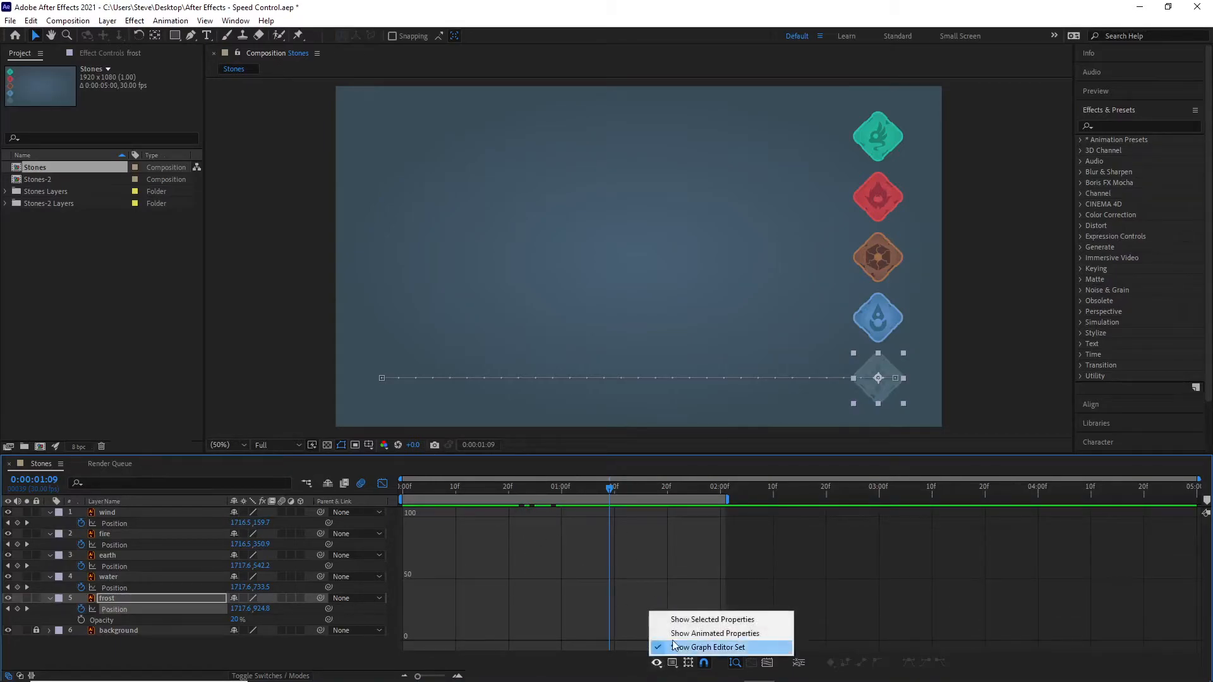
click(684, 621)
Step: Display frost's Position as a value graph, and return to the Auto-Select Graph Type setting
click(671, 663)
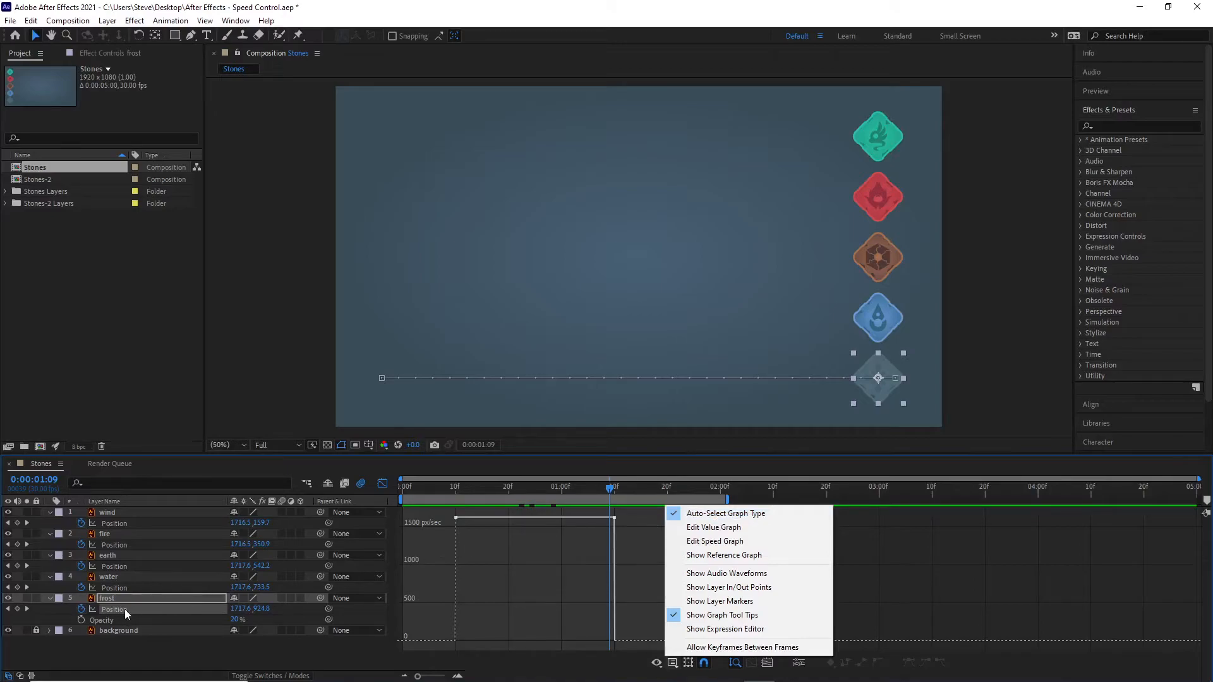
click(693, 528)
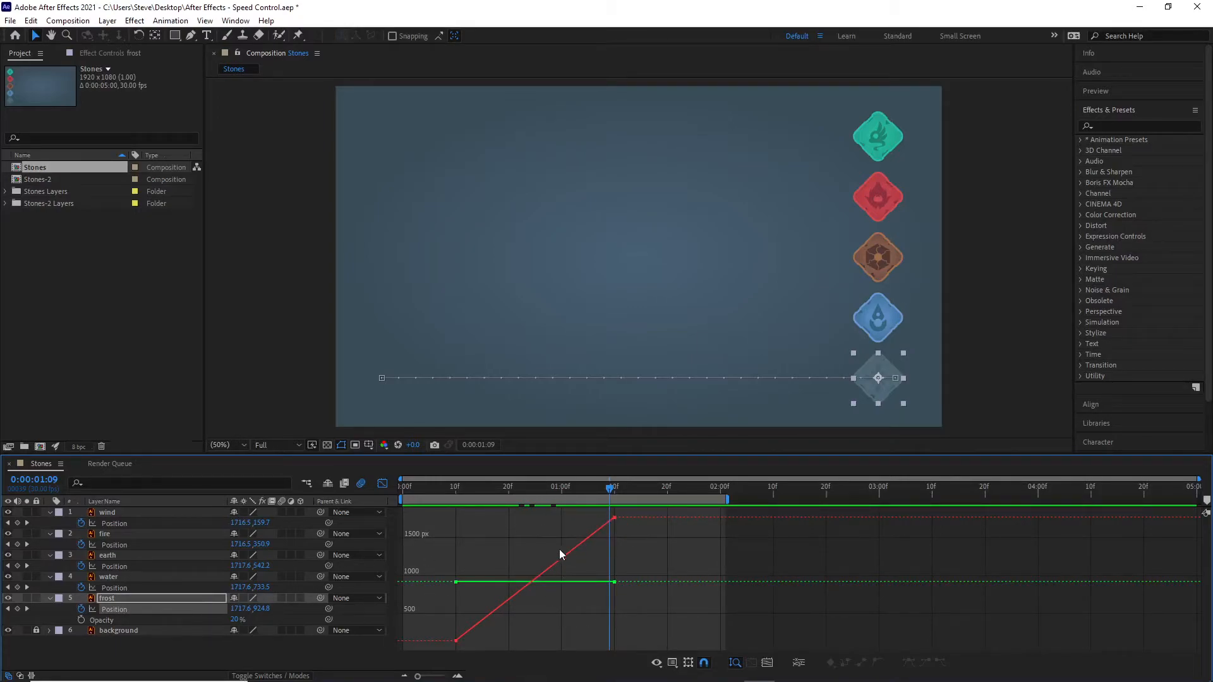
click(673, 662)
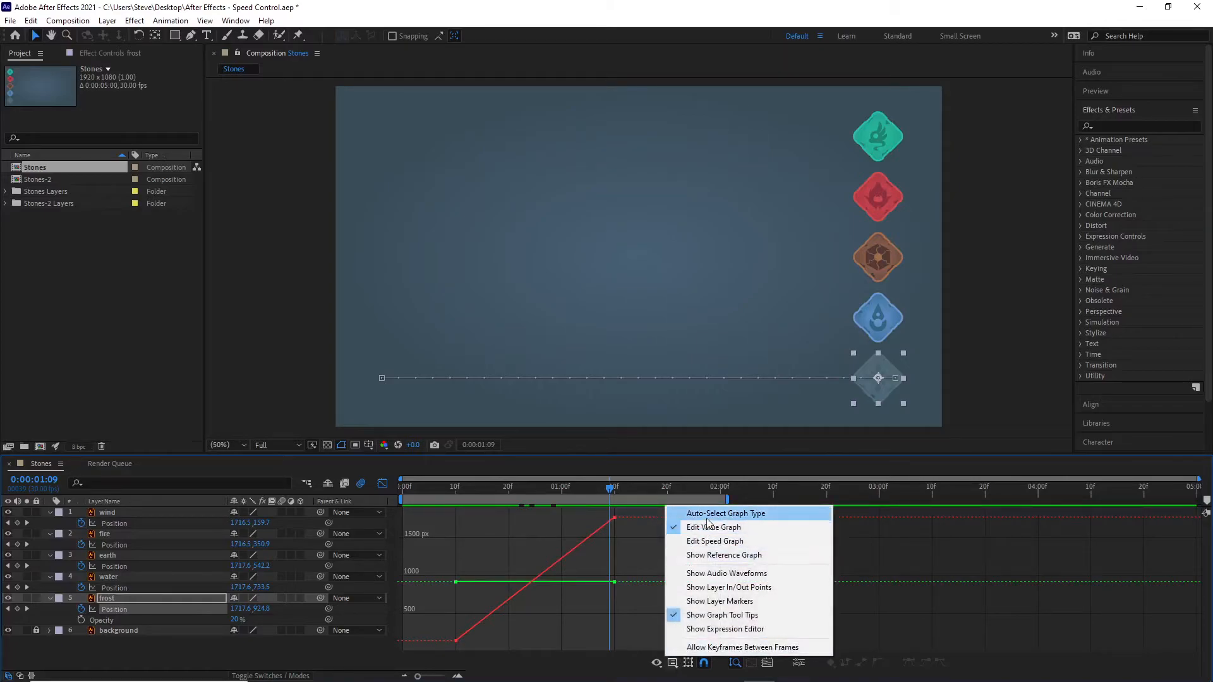
click(706, 516)
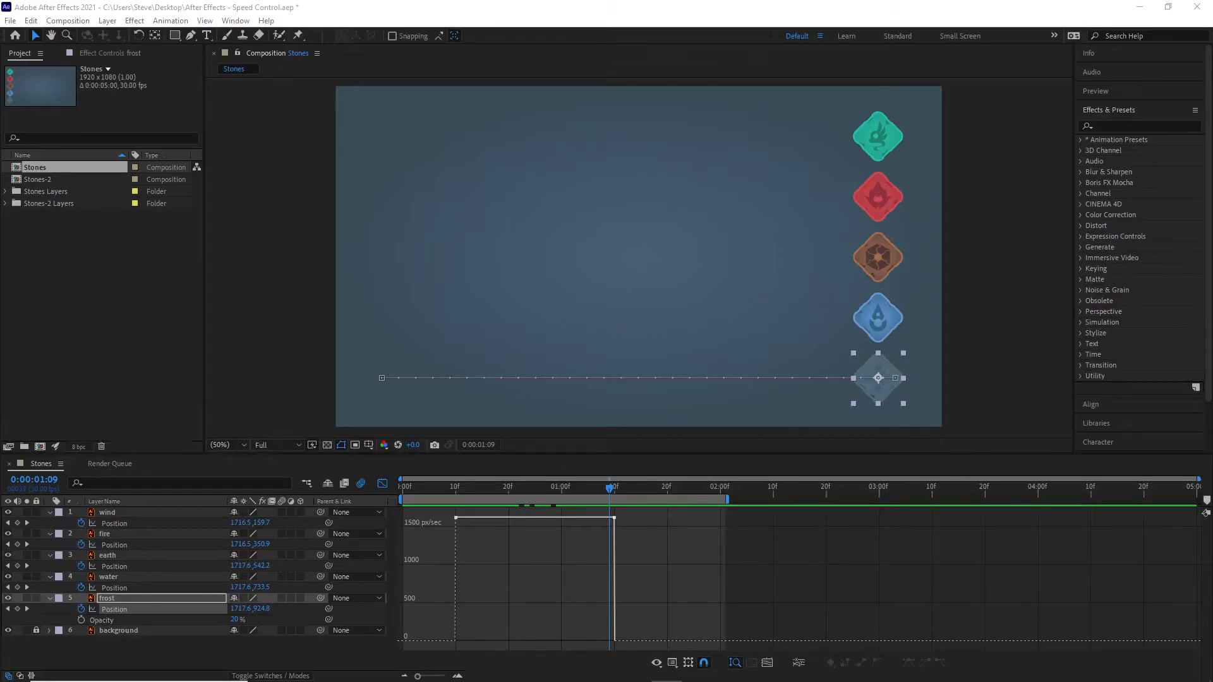
Step: Apply Easy Ease Out to frost's first Position keyframe at frame 10
click(503, 558)
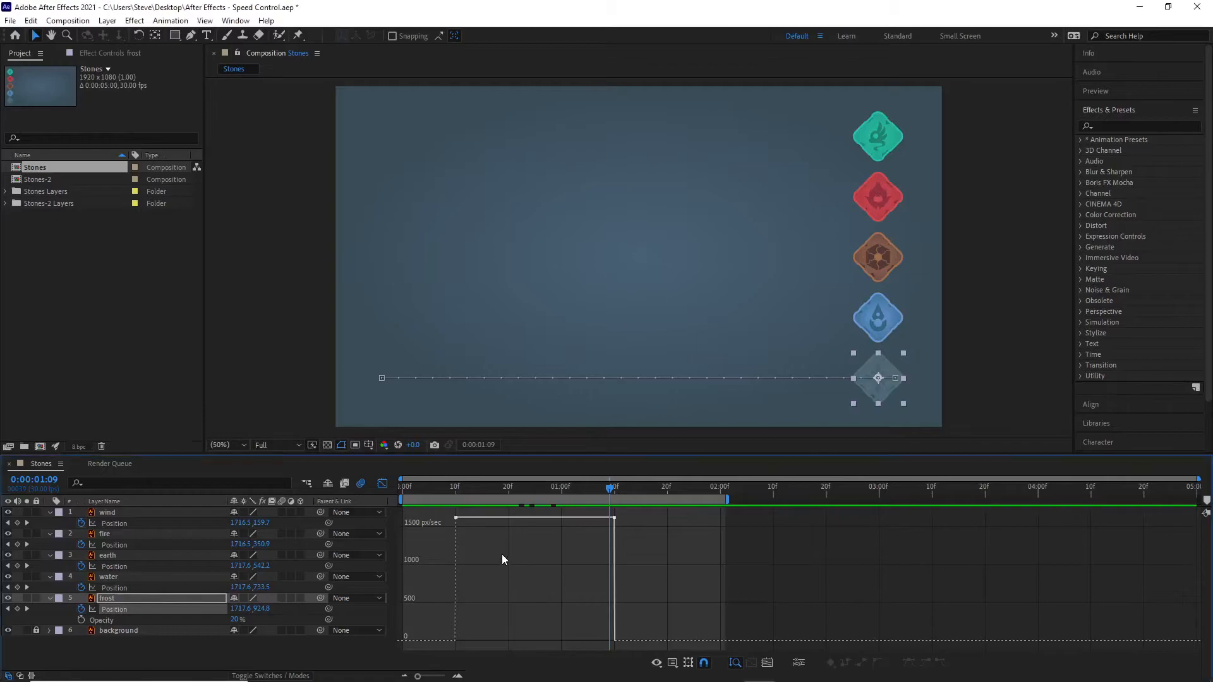
click(456, 519)
click(504, 549)
drag(444, 513, 445, 515)
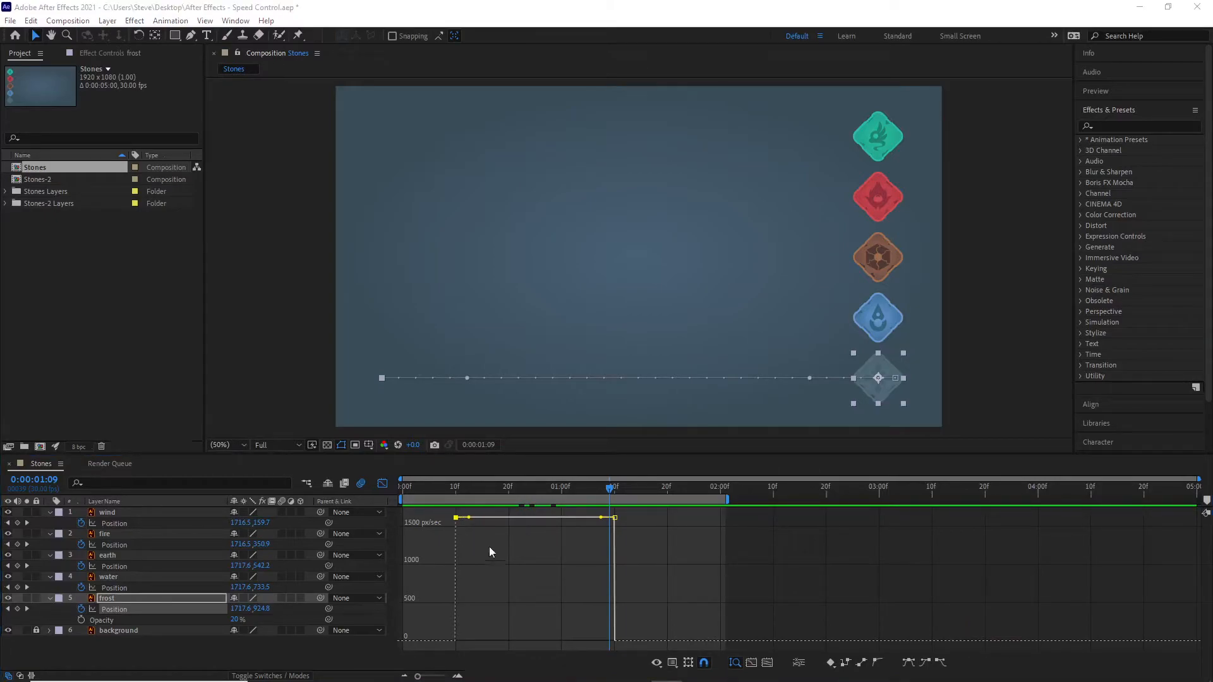
mouse_move(458, 526)
click(941, 663)
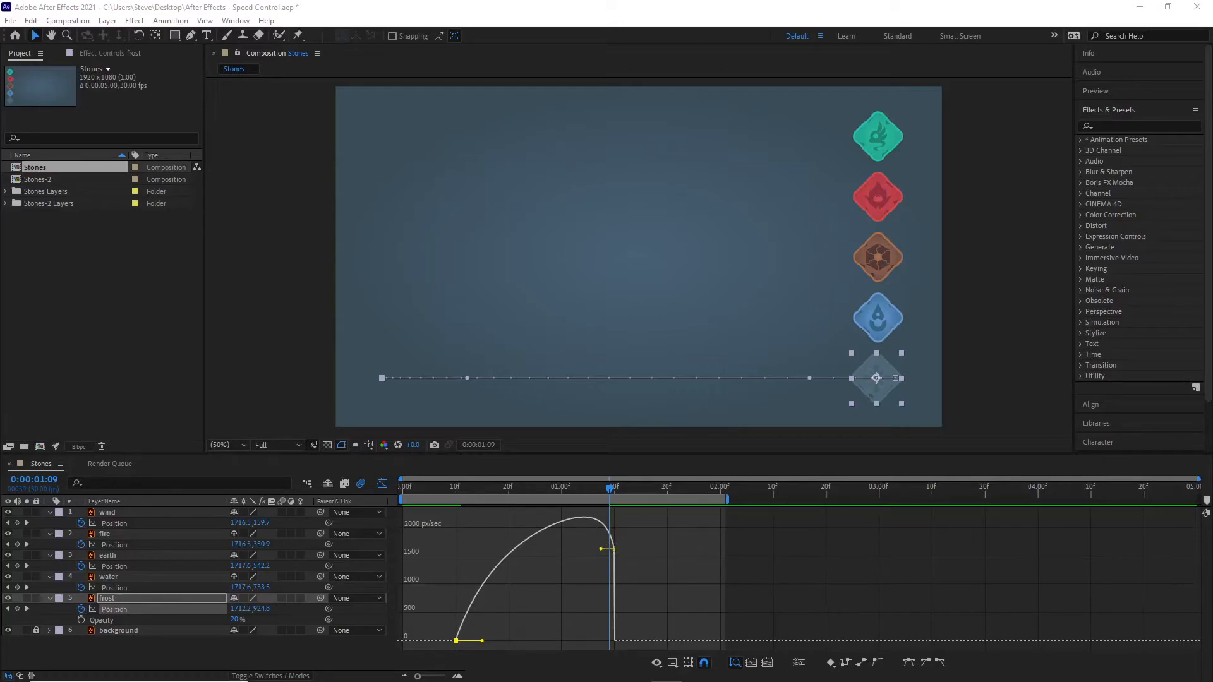
Step: Apply Easy Ease In to frost's last Position keyframe at 1 second 10 frames
key(Page_Down)
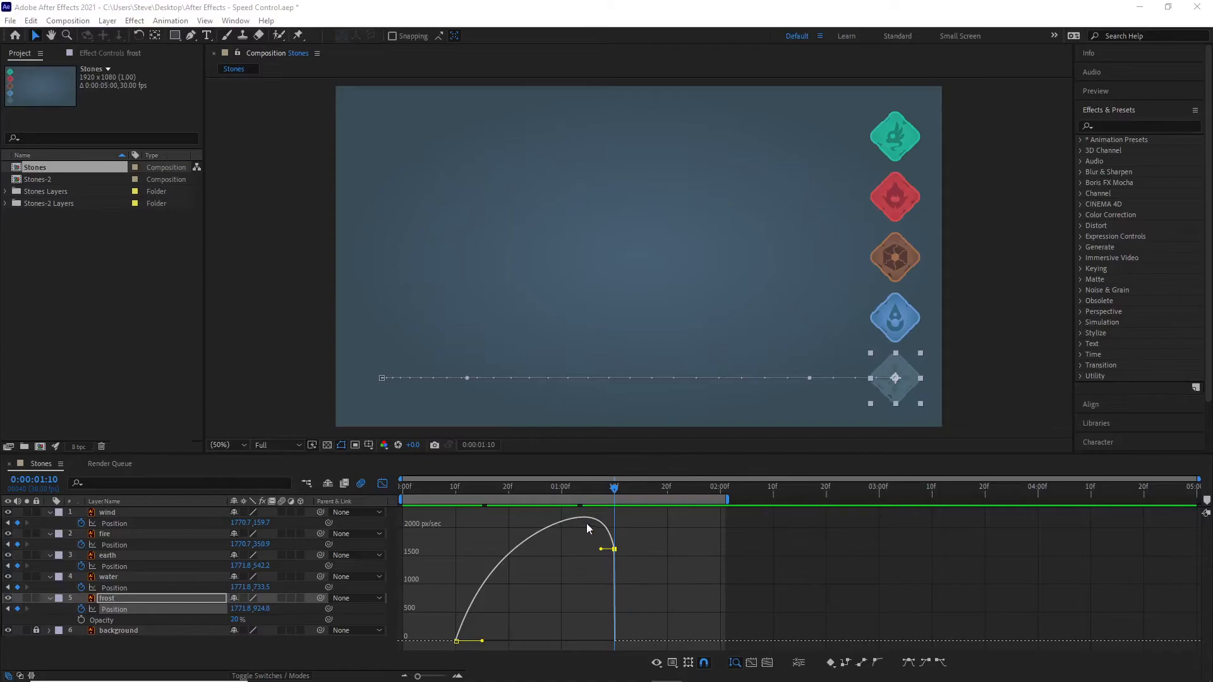
click(661, 568)
click(616, 554)
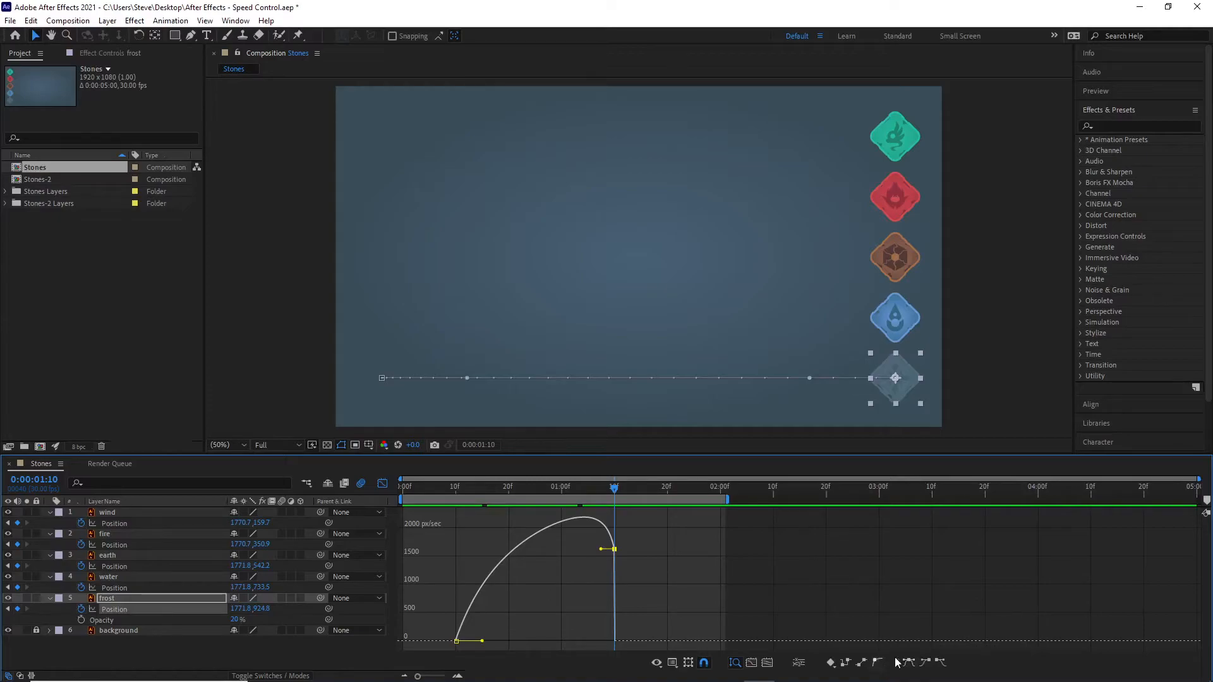
click(926, 662)
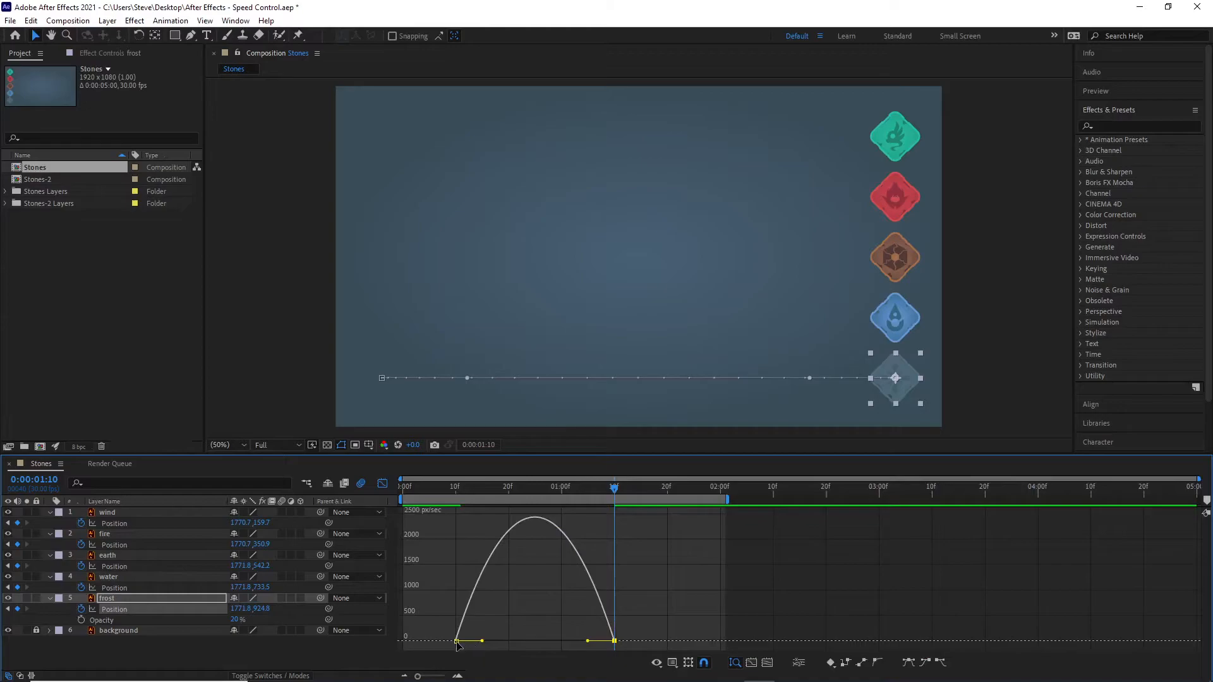
Step: Raise the speed of frost's first and last Position keyframes to about 4400 px/sec each in the speed graph
mouse_move(528, 519)
mouse_move(614, 641)
click(486, 638)
click(456, 639)
drag(455, 639, 461, 501)
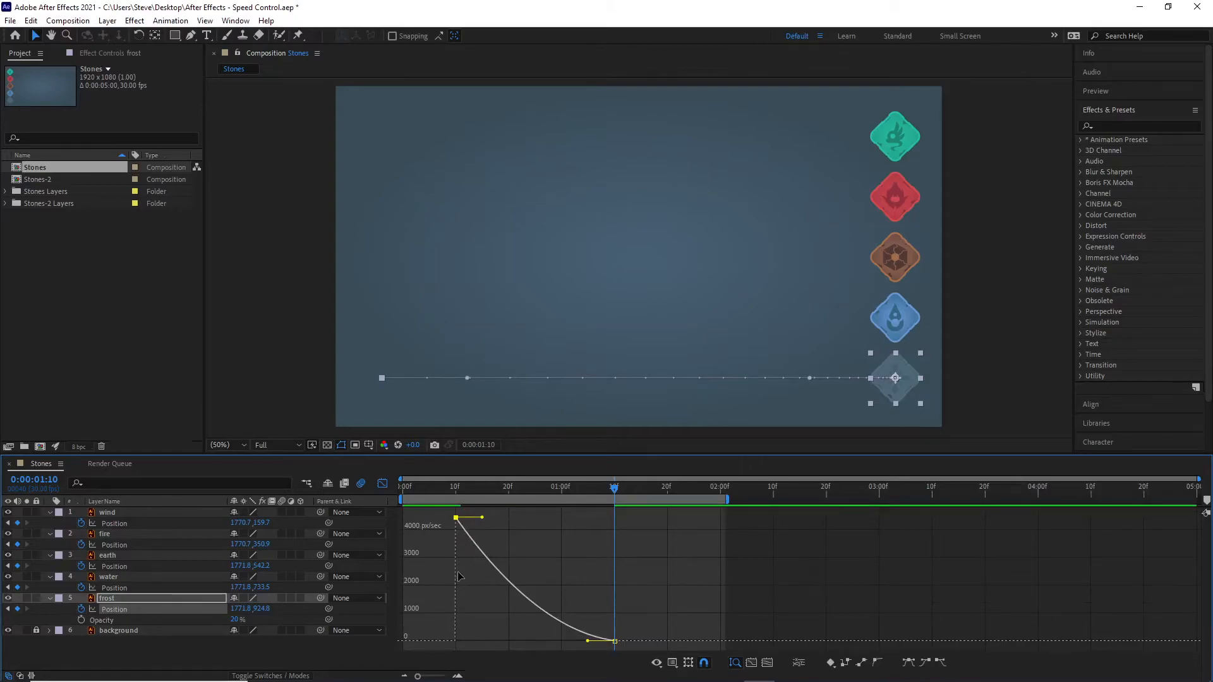
mouse_move(456, 518)
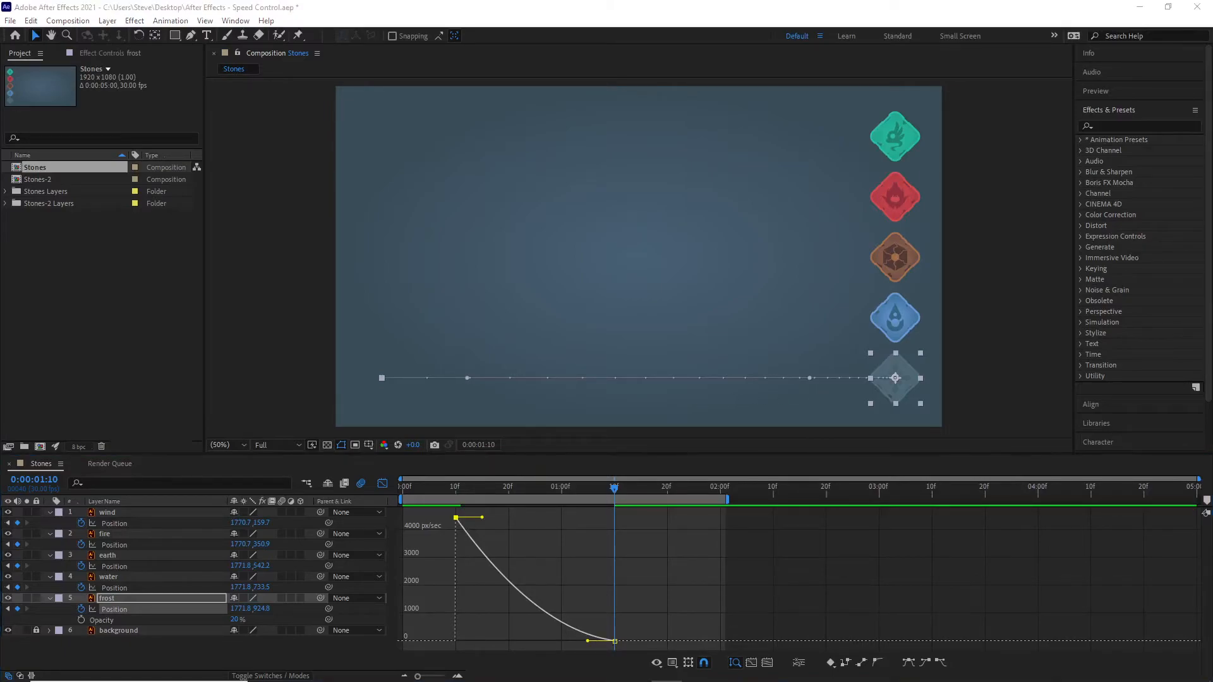
click(616, 641)
drag(620, 592, 613, 518)
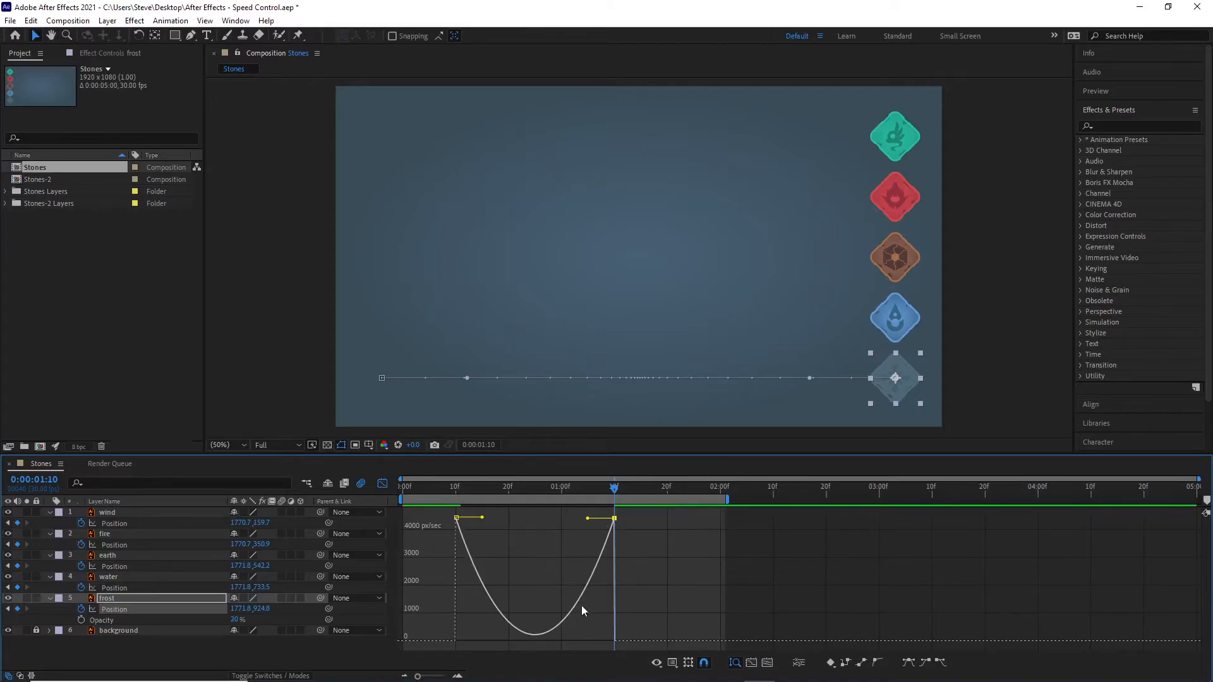
Step: Scrub and play the animation to compare frost's movement along its U-shaped speed curve with the other stones
mouse_move(454, 519)
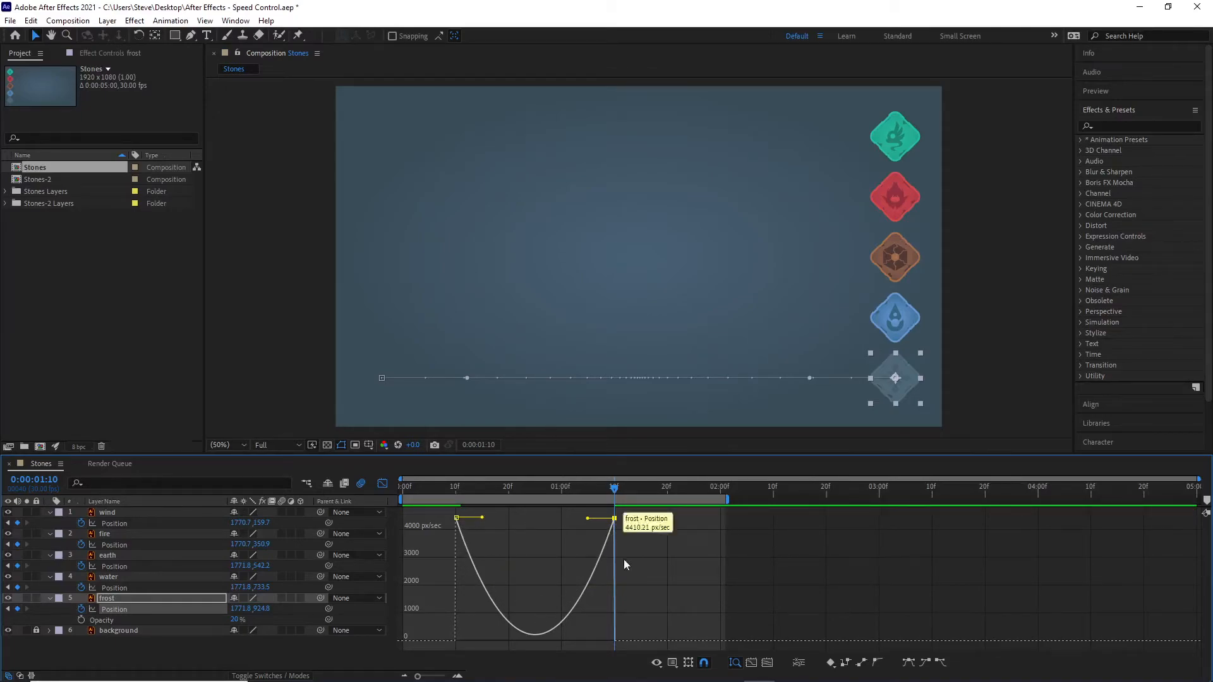
drag(616, 489, 536, 487)
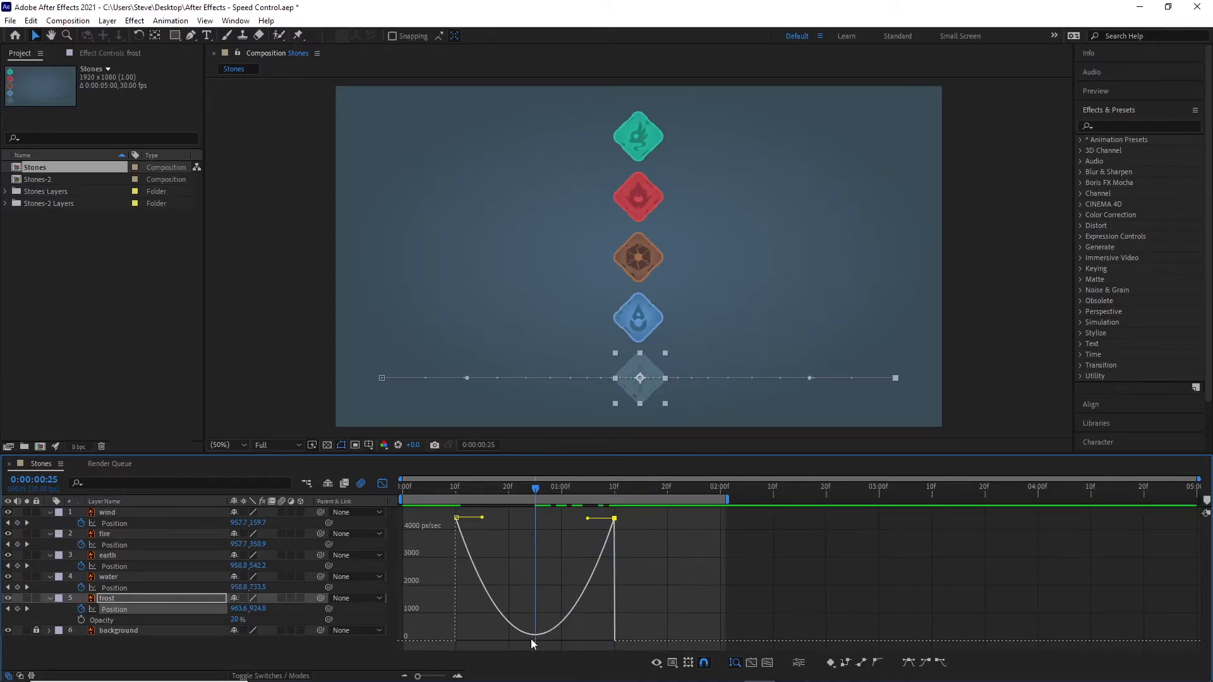
drag(533, 490, 514, 491)
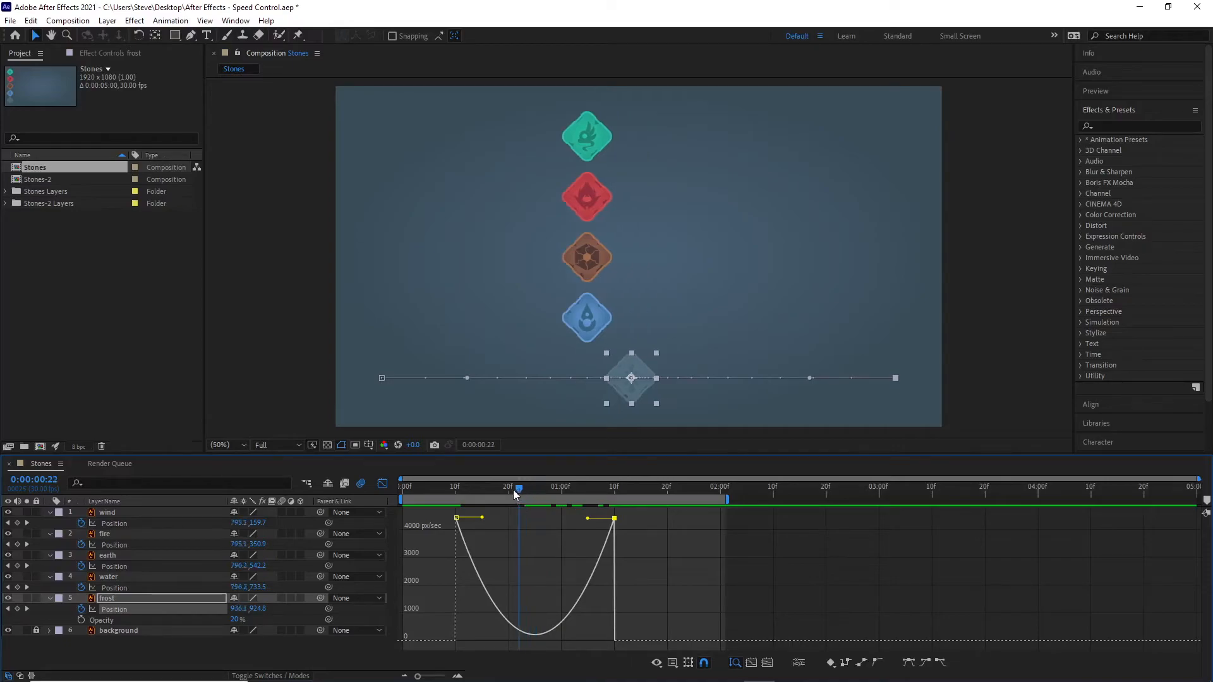
mouse_move(528, 634)
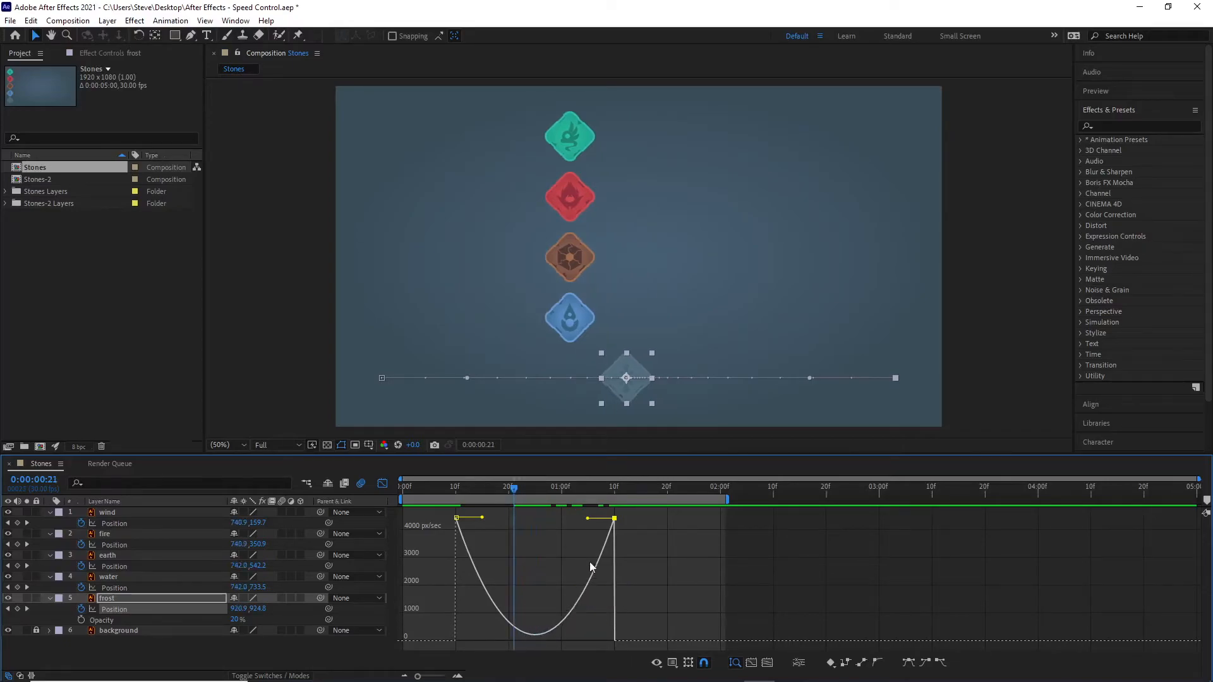
drag(512, 490, 442, 484)
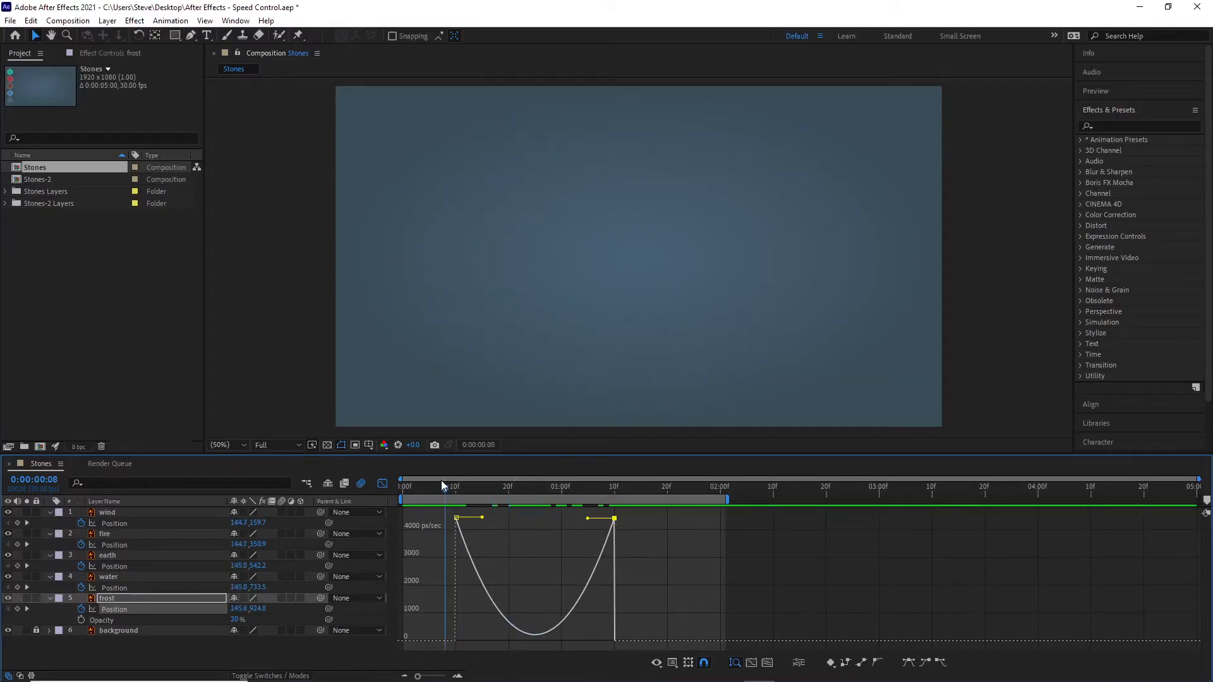
key(space)
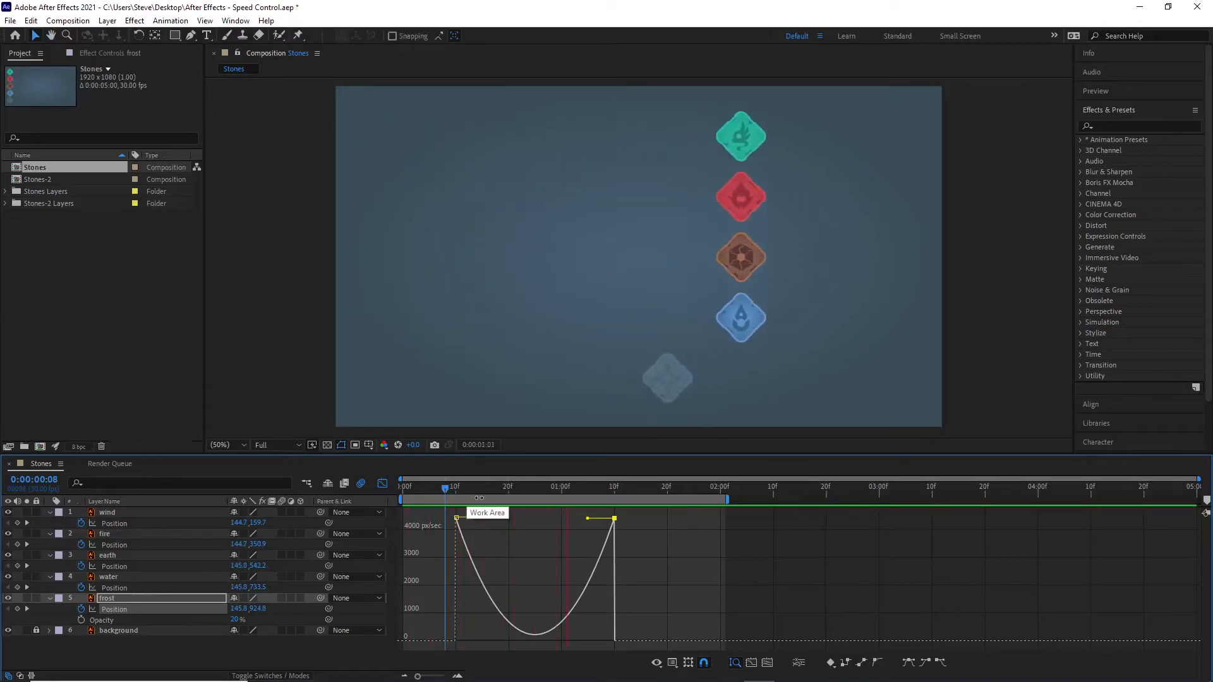
key(space)
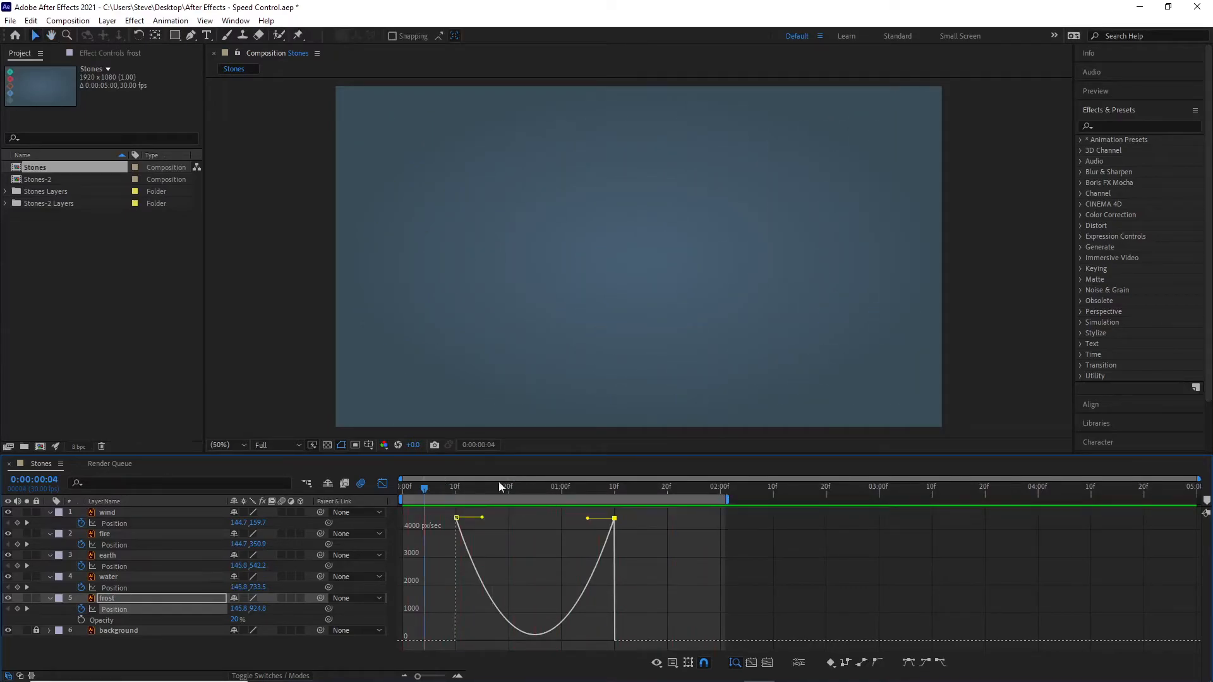
drag(430, 490, 567, 490)
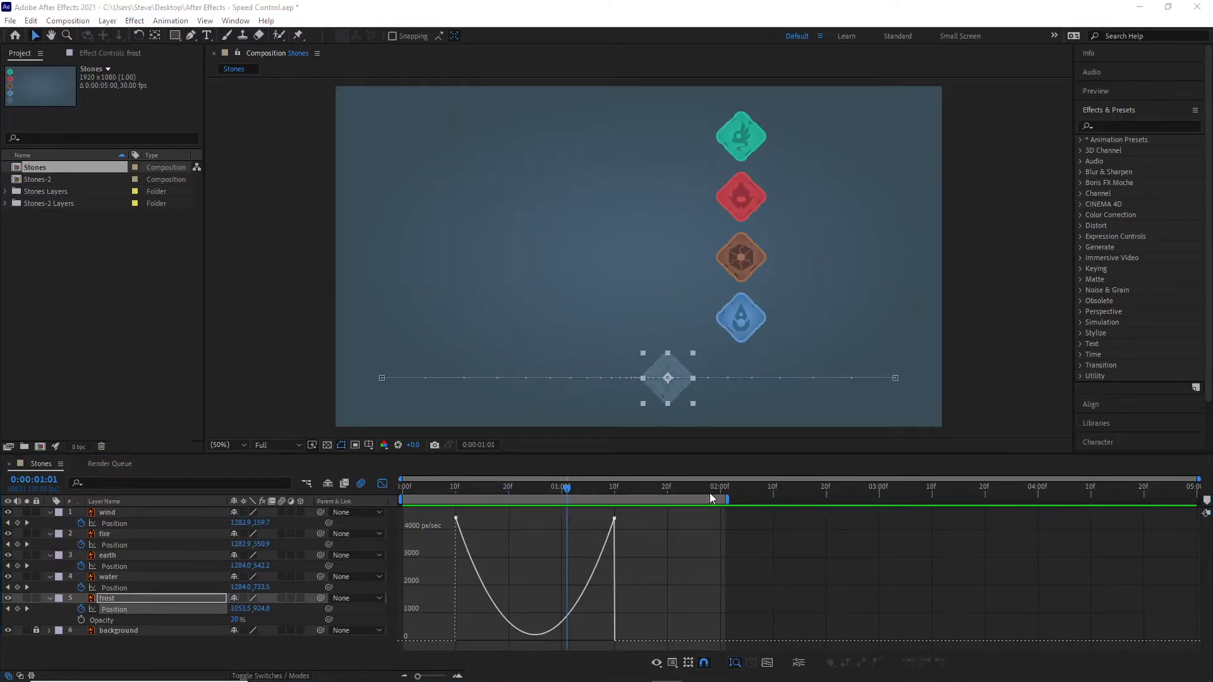
Step: Convert both of frost's Position keyframes to linear and apply Easy Ease to them
click(663, 555)
drag(681, 556, 442, 510)
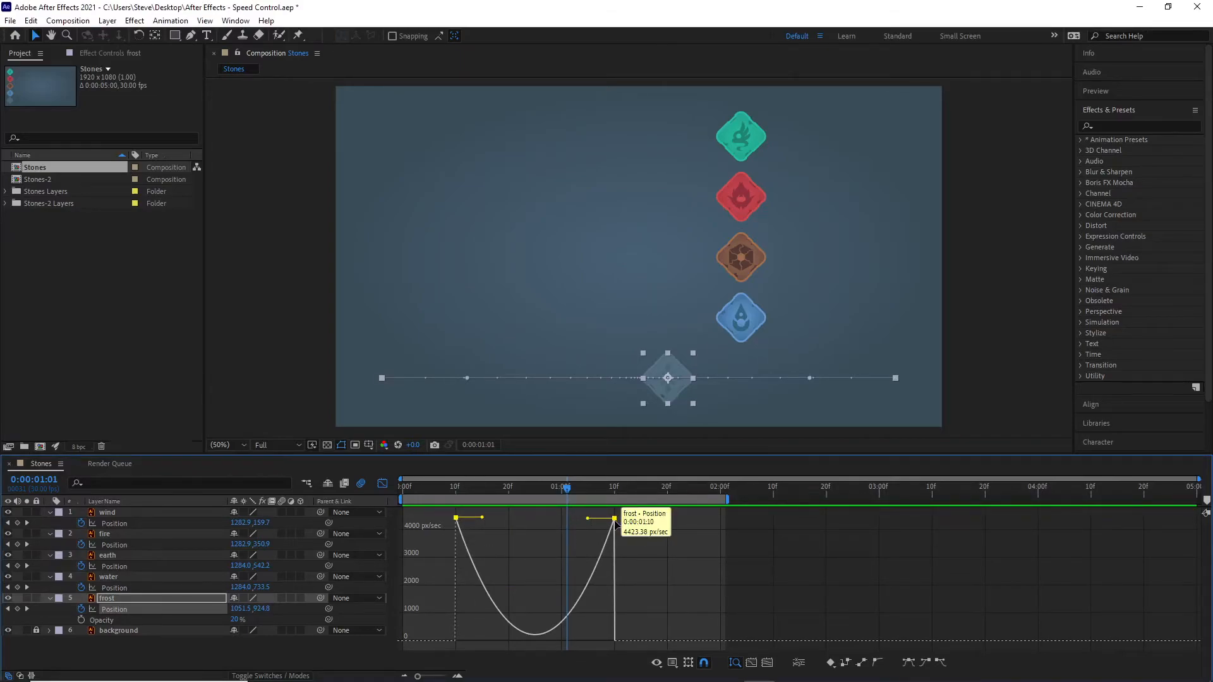
click(863, 663)
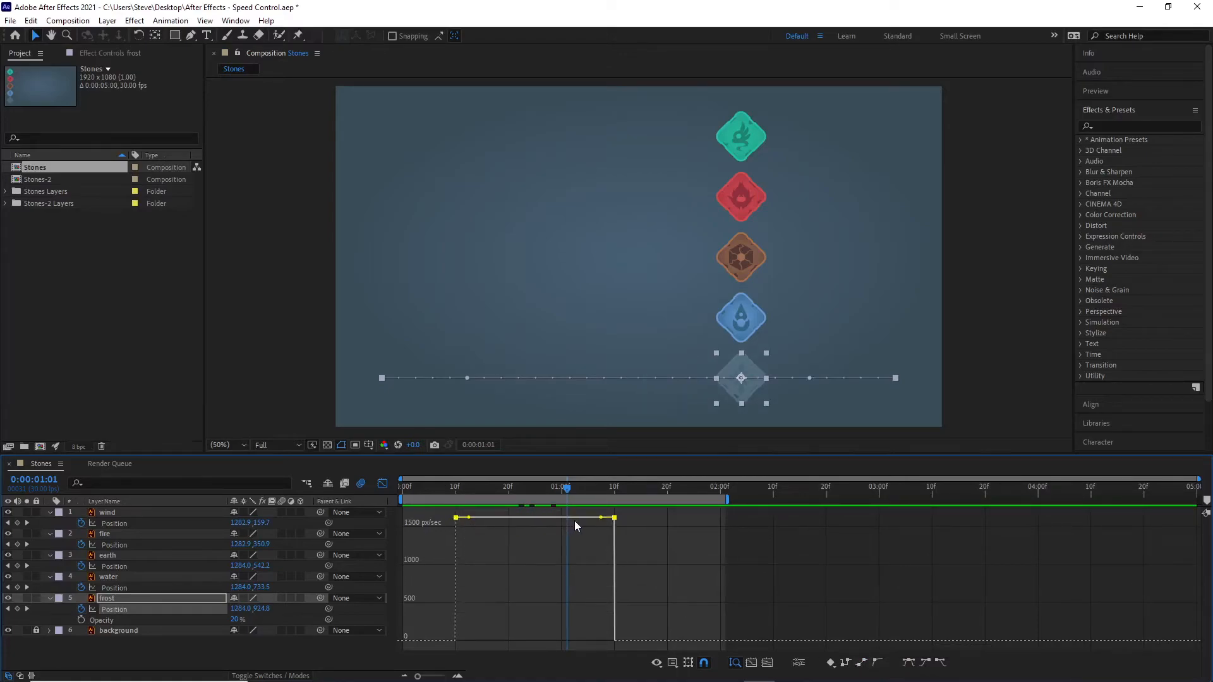
drag(567, 488, 615, 532)
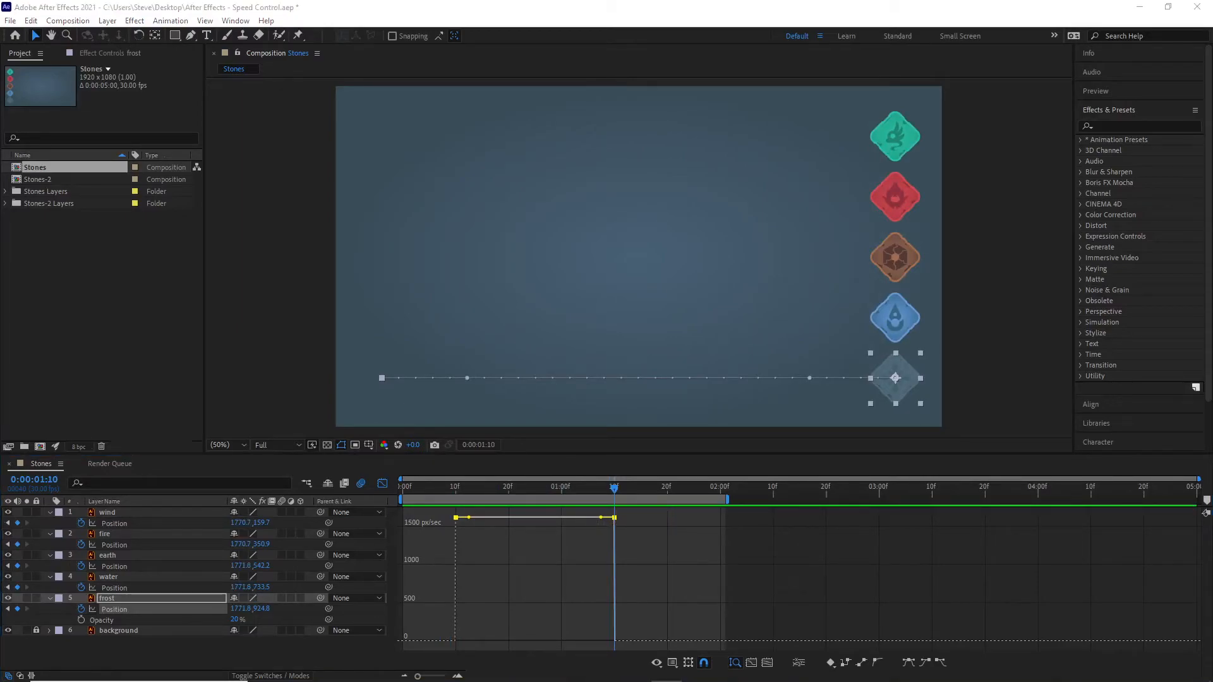
click(909, 664)
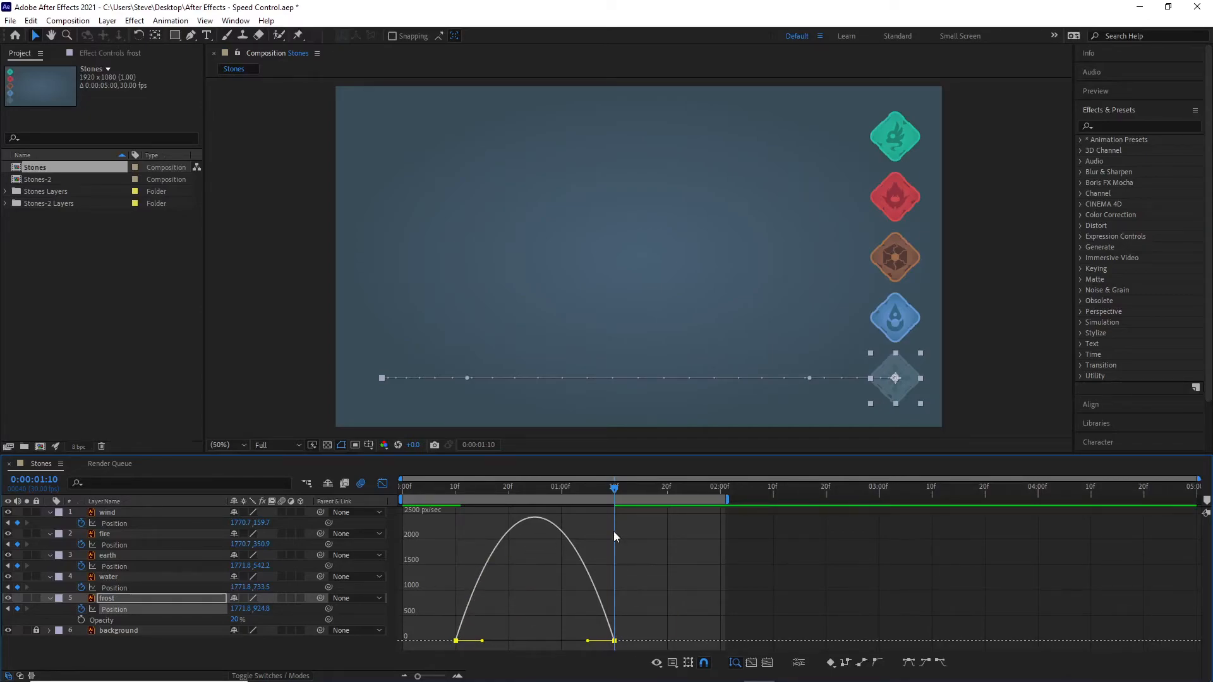
Step: Lengthen the incoming speed handle of frost's last Position keyframe back to about frame 25, creating an early speed peak
drag(614, 488, 582, 509)
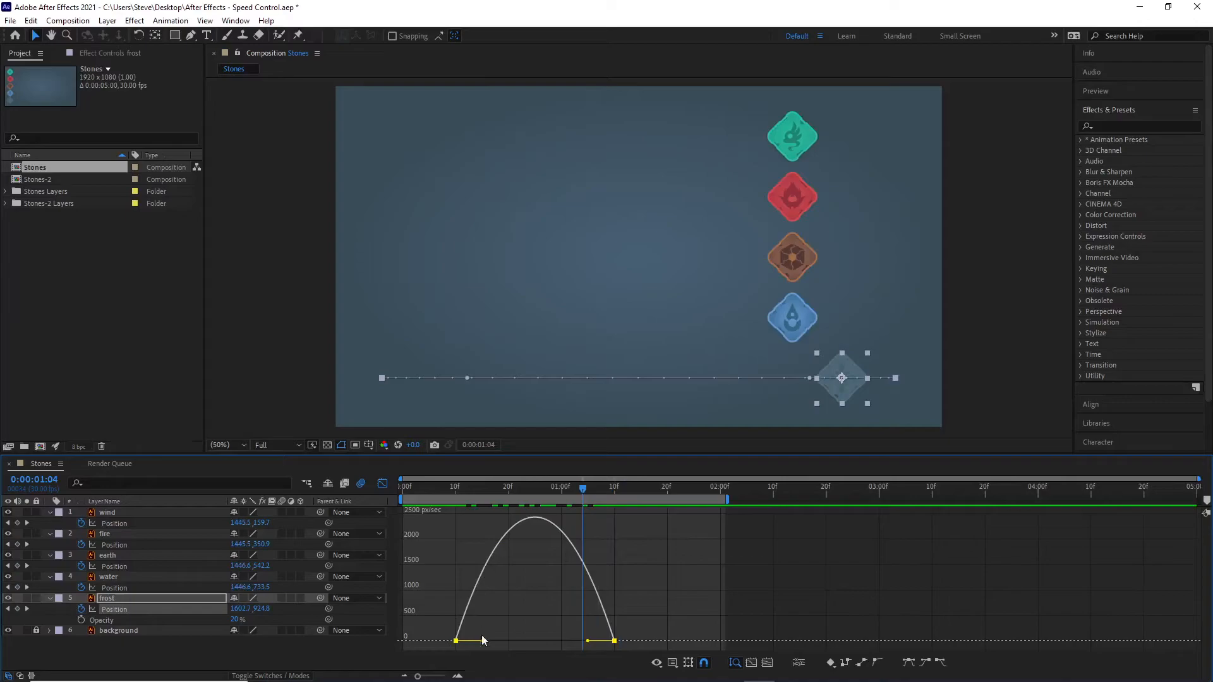
drag(588, 641, 514, 641)
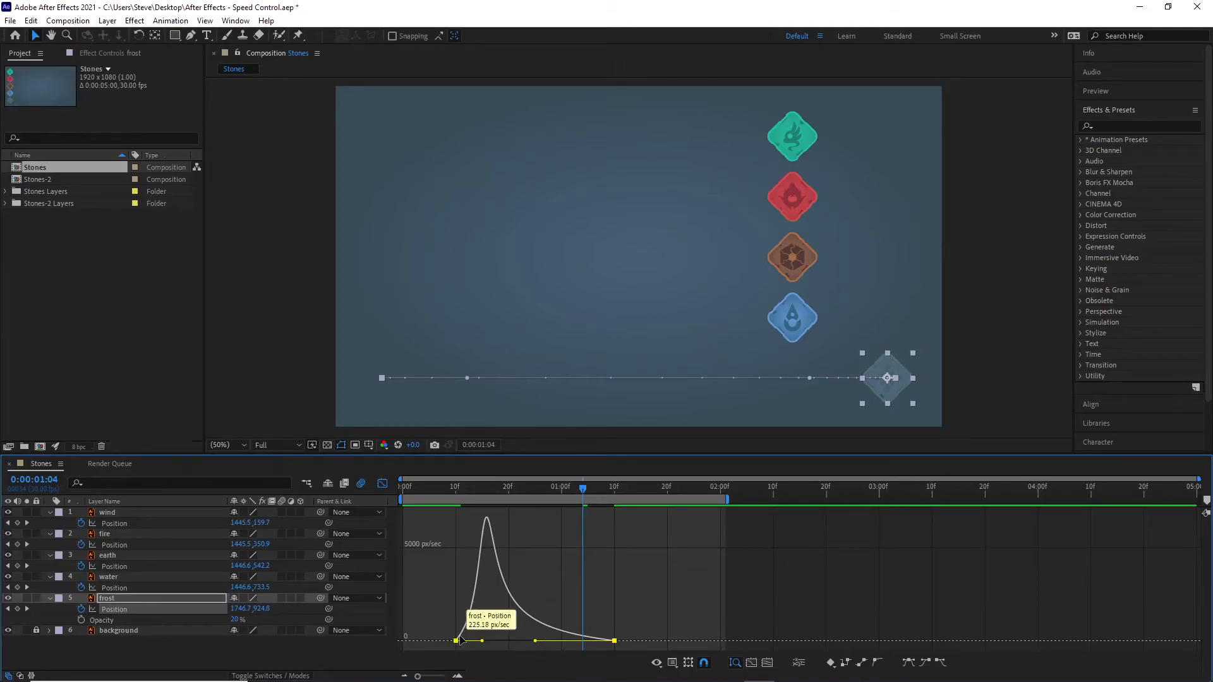
mouse_move(487, 521)
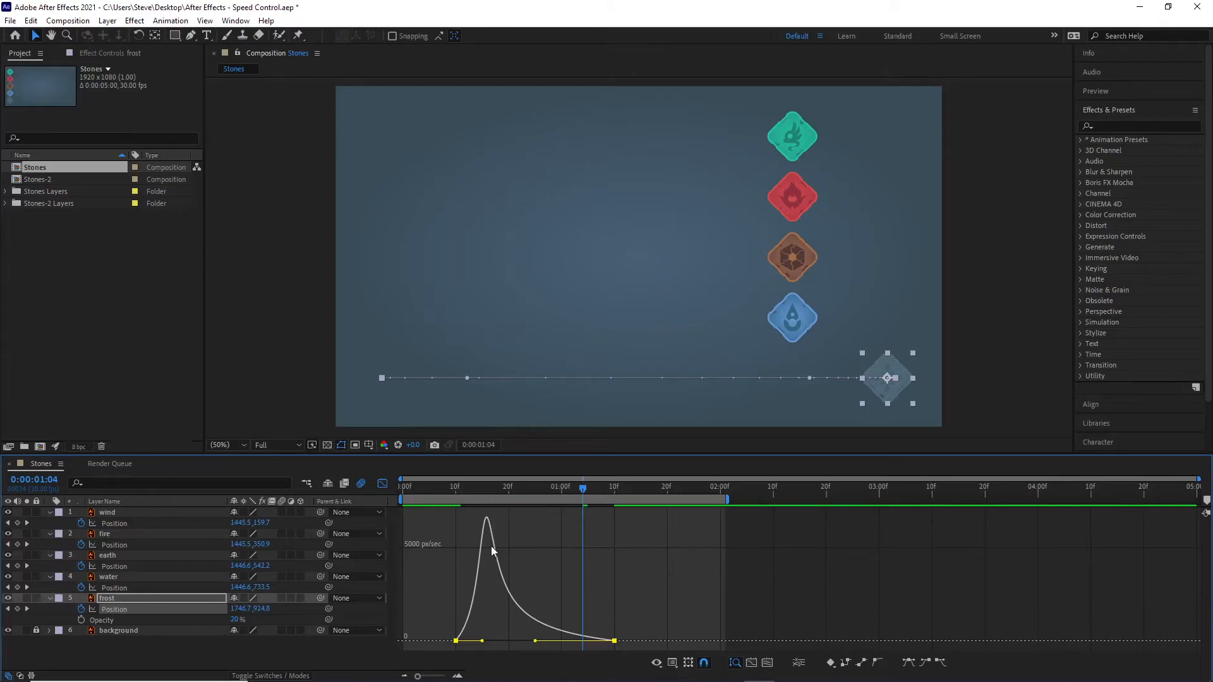
Step: Scrub through the timeline to examine how frost moves along its early speed peak compared with the other stones
mouse_move(545, 628)
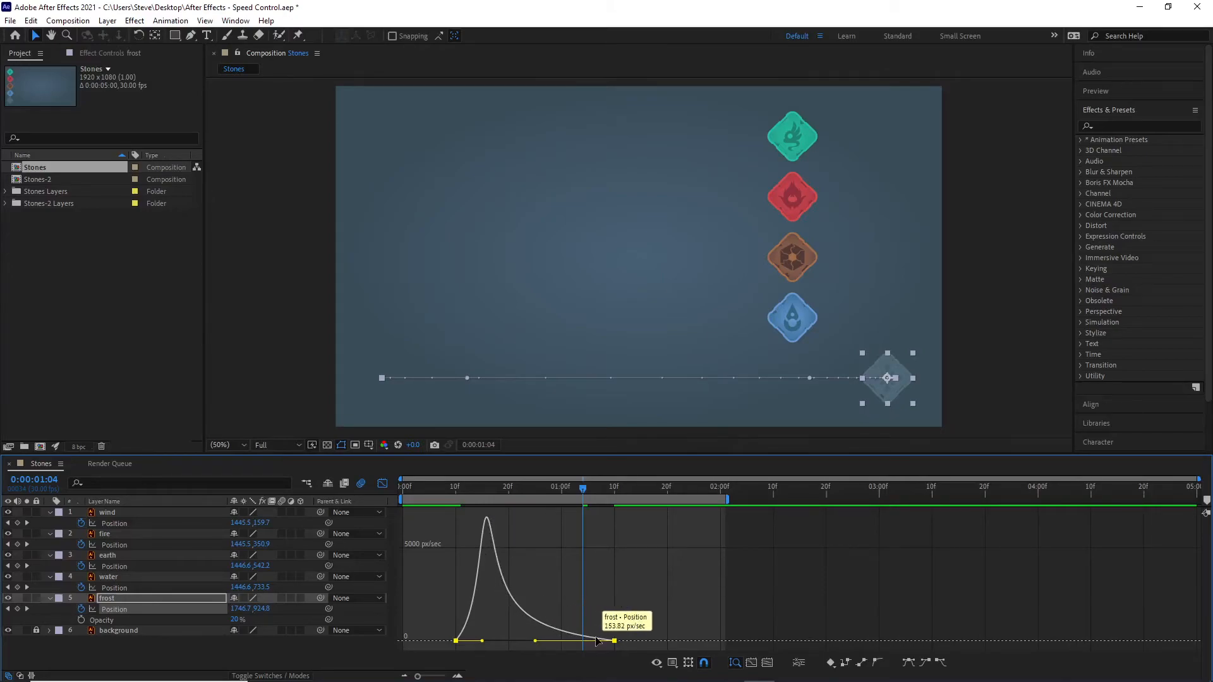
drag(582, 487, 552, 491)
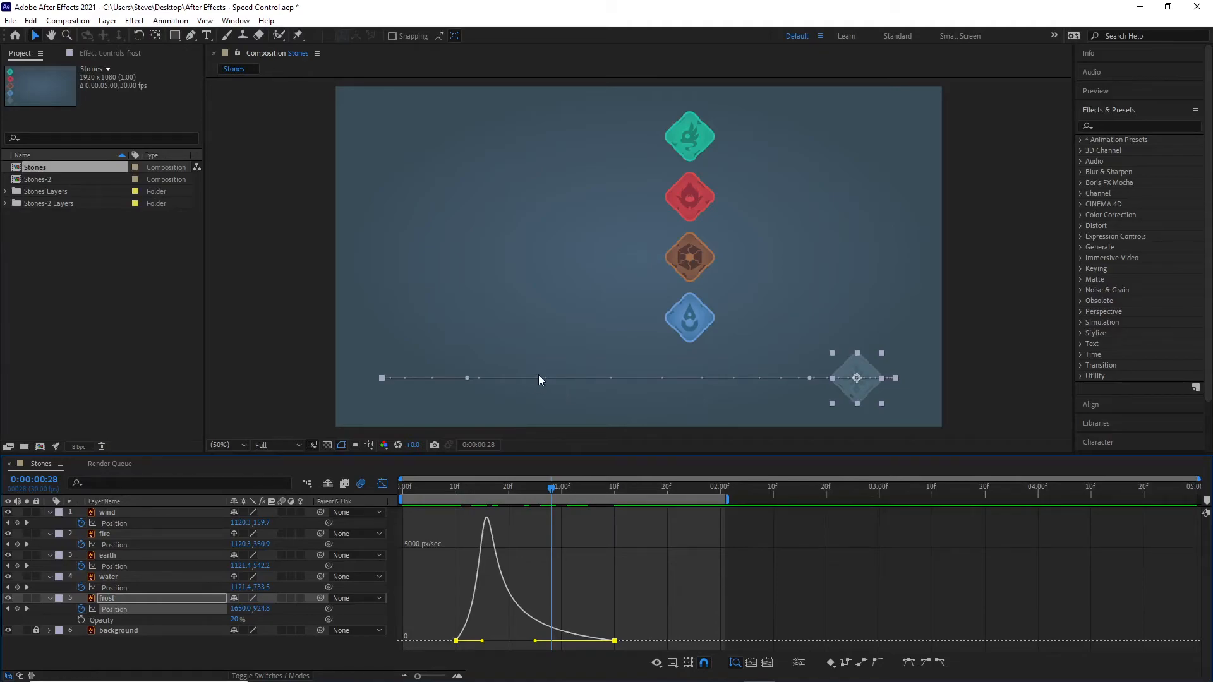
mouse_move(553, 488)
mouse_down()
mouse_move(522, 488)
mouse_move(540, 488)
mouse_up()
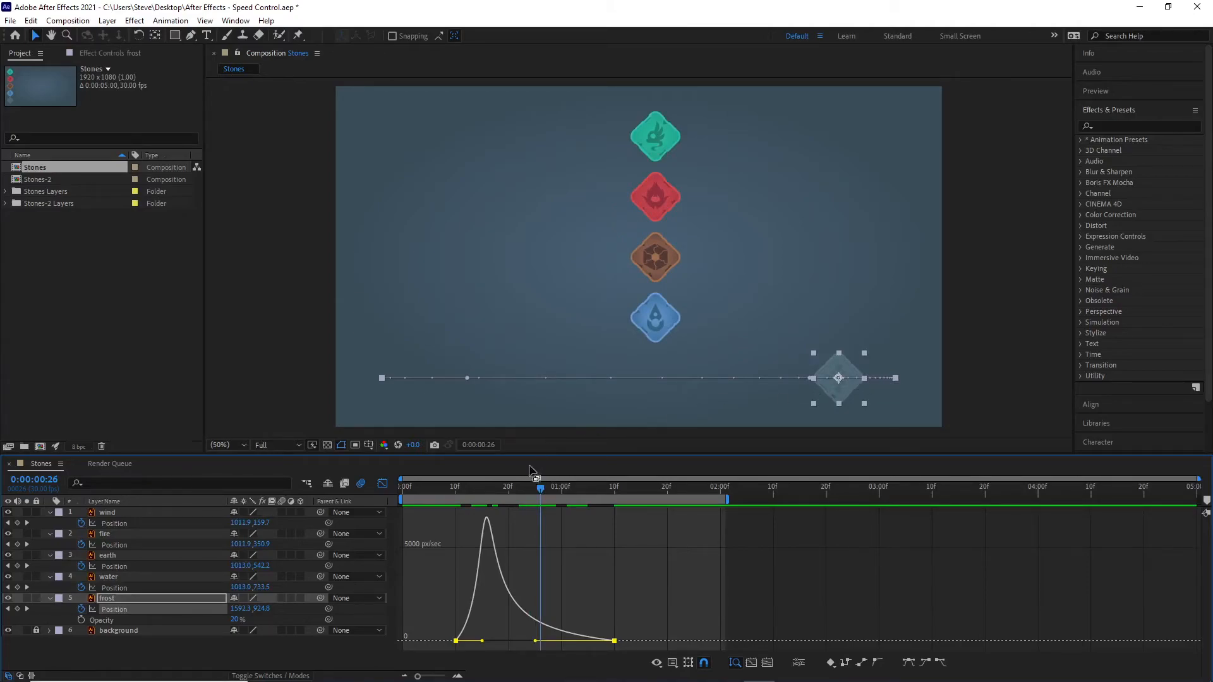
mouse_move(541, 487)
mouse_down()
mouse_move(517, 487)
mouse_move(555, 491)
mouse_up()
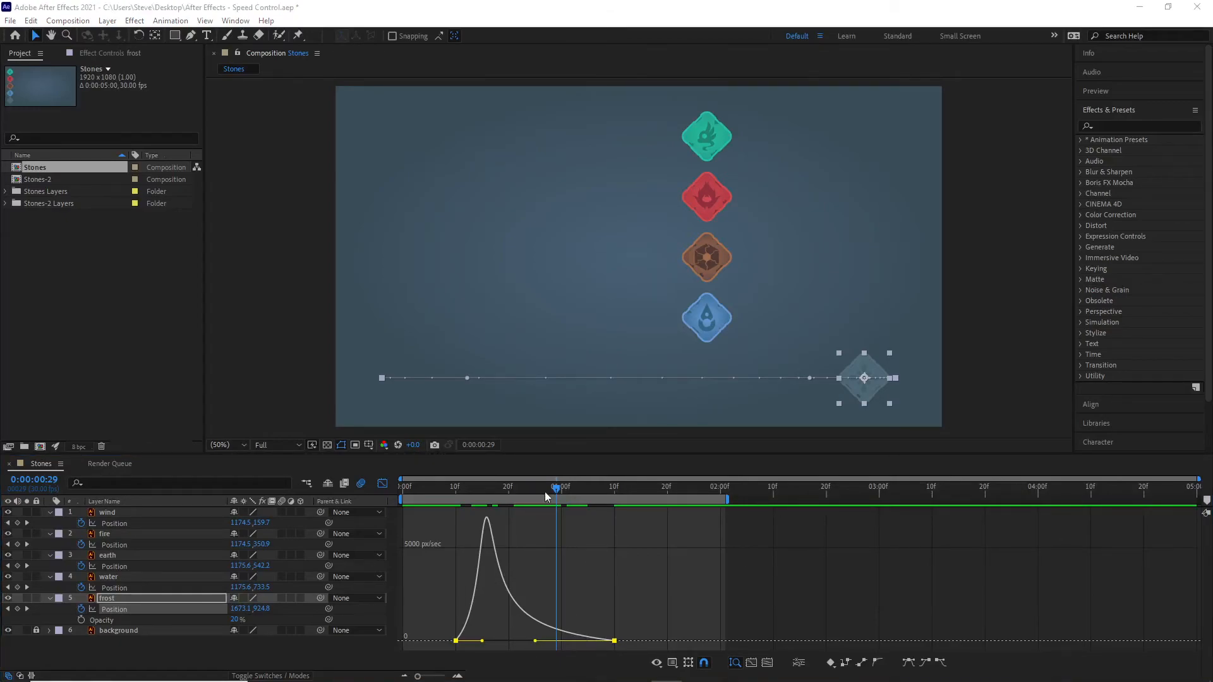
drag(555, 487, 507, 496)
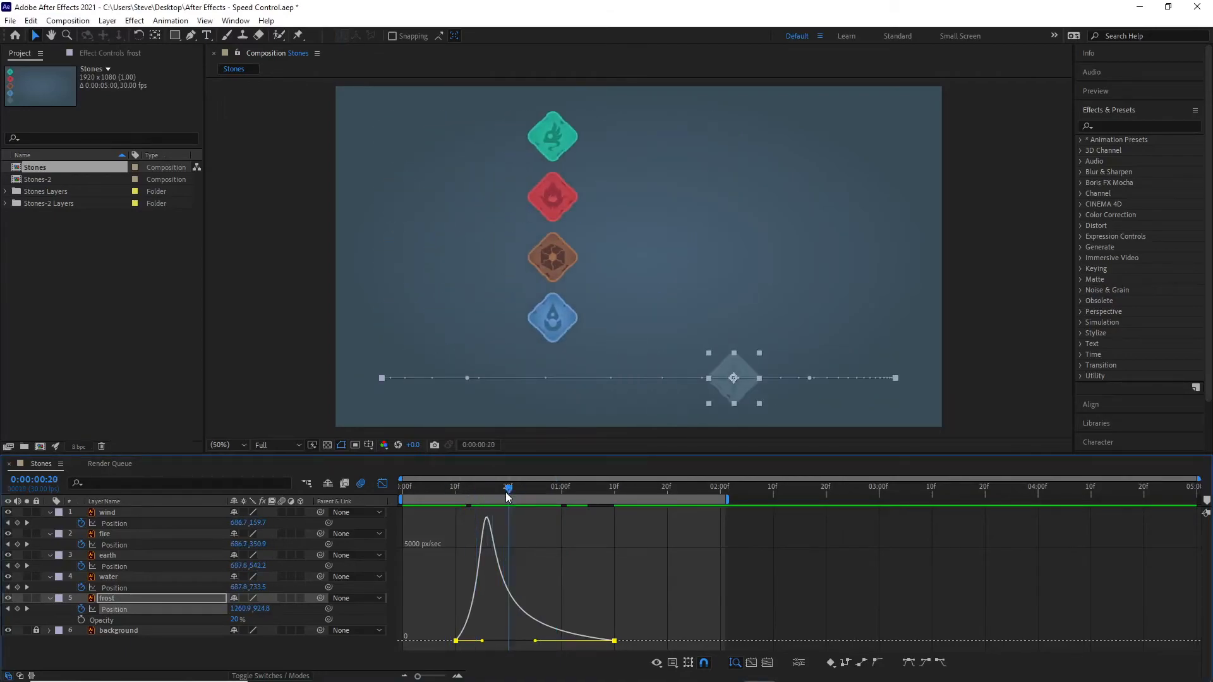
Step: Rebuild frost's early speed peak from linear Position keyframes with Easy Ease and an incoming handle stretched back to about frame 25
click(863, 663)
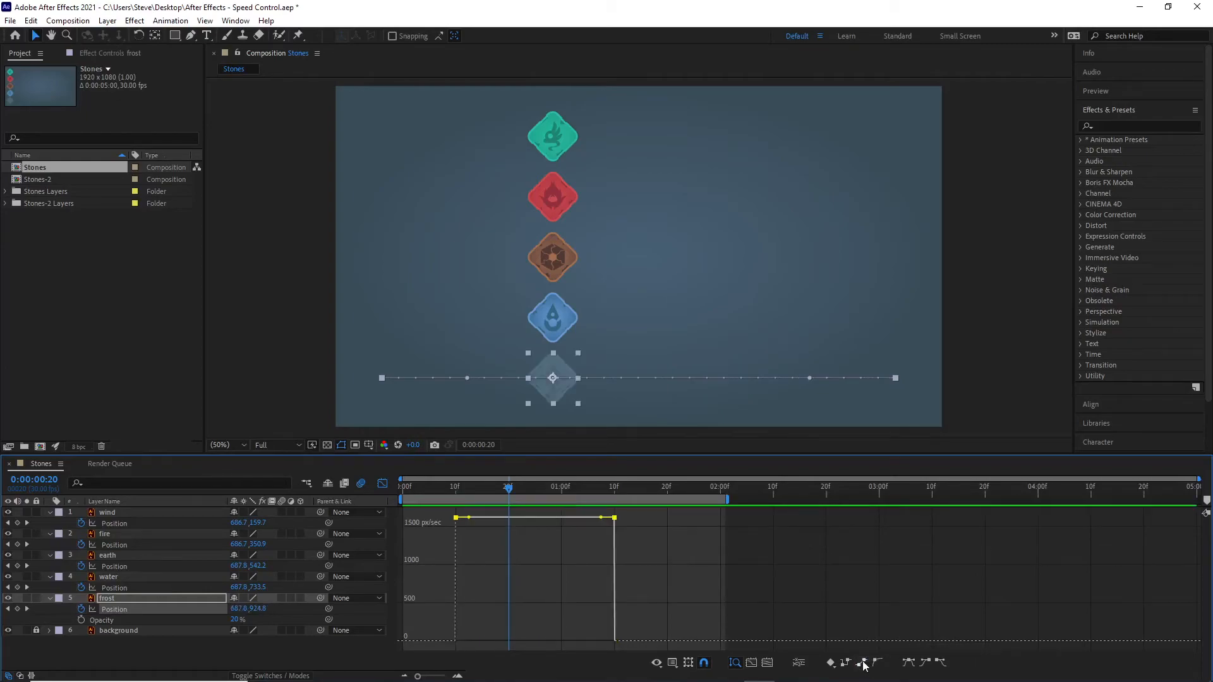
click(908, 664)
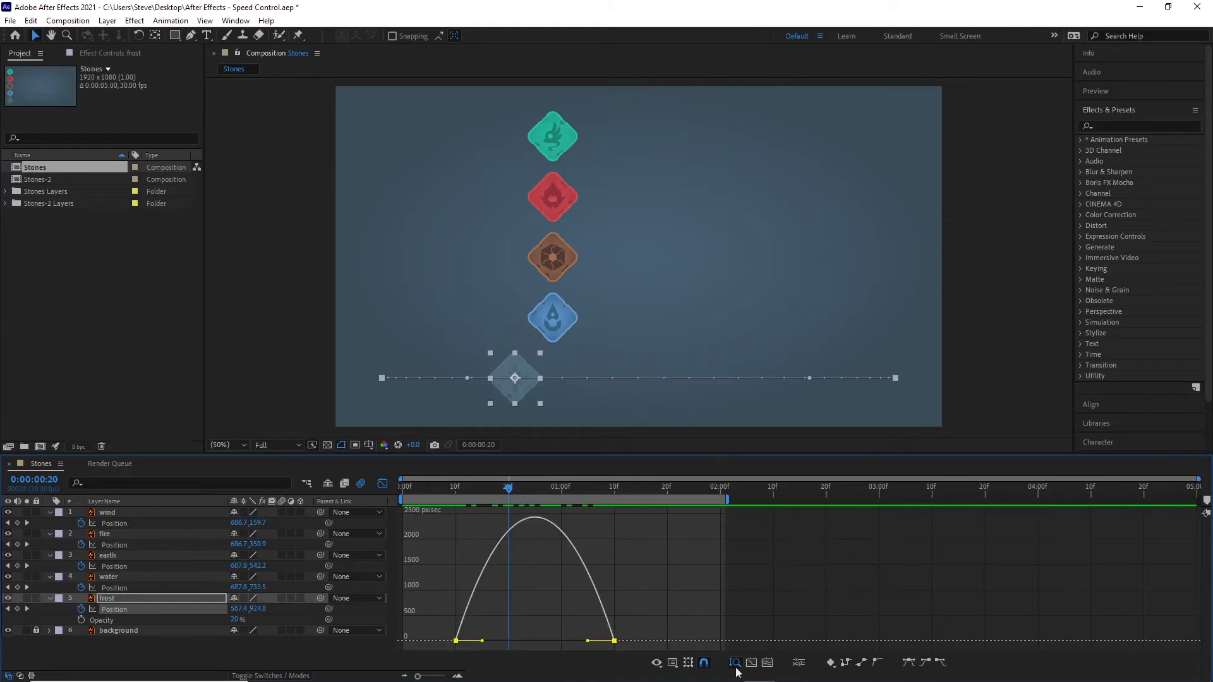
drag(508, 488, 541, 517)
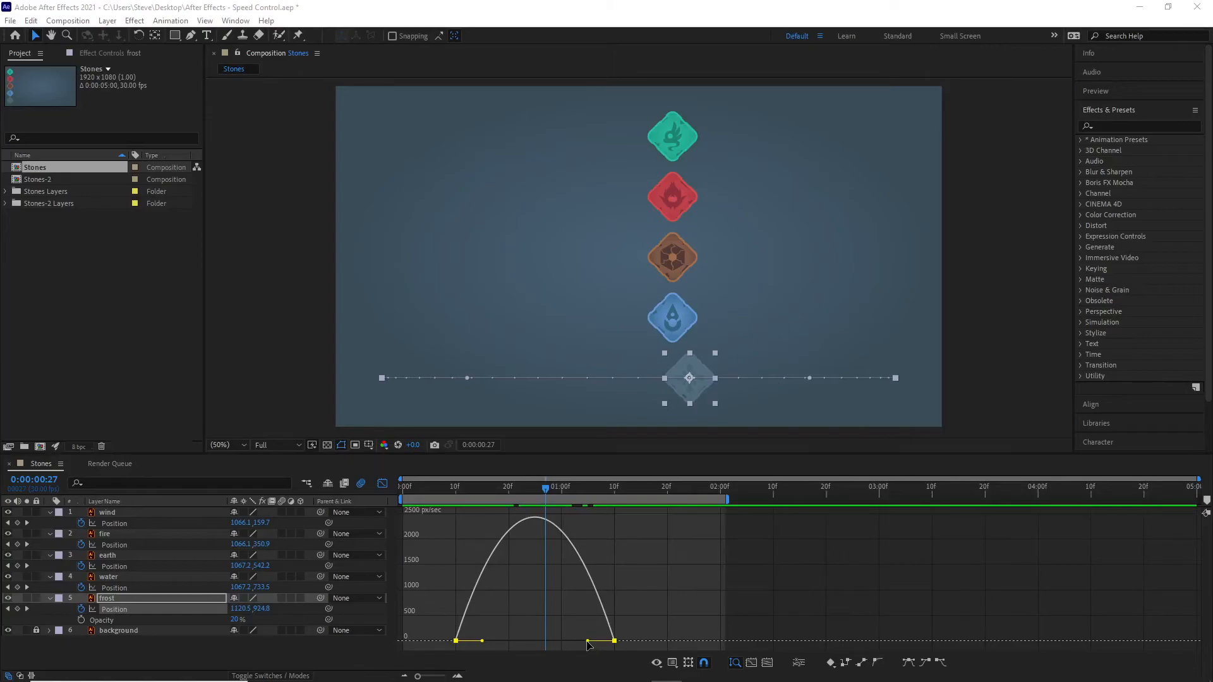
drag(586, 642, 506, 639)
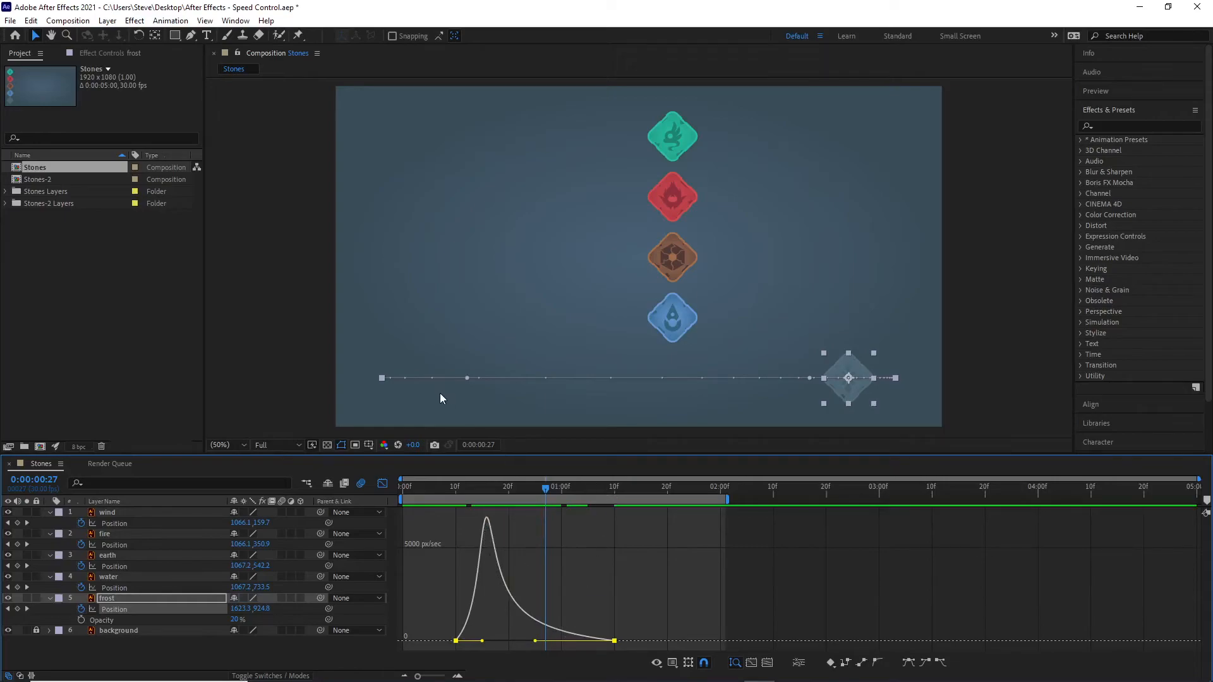
Step: Play the animation from the first frame to compare frost's fast start and slow finish with the other stones
drag(544, 487, 399, 483)
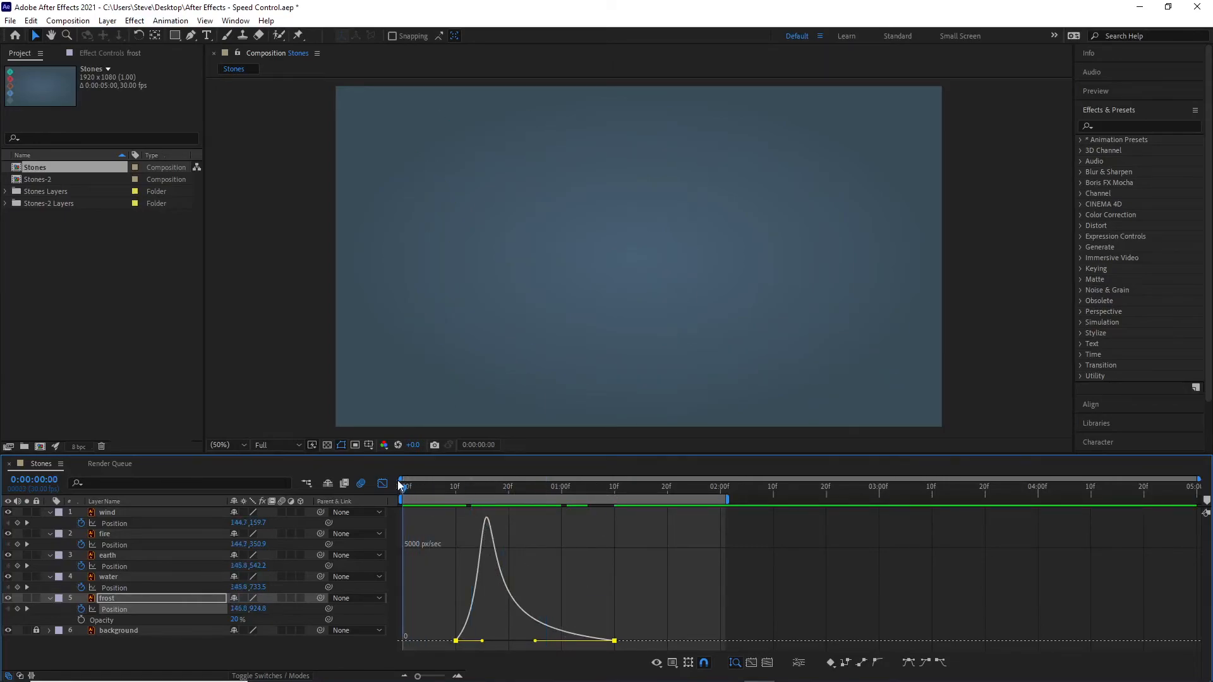
key(space)
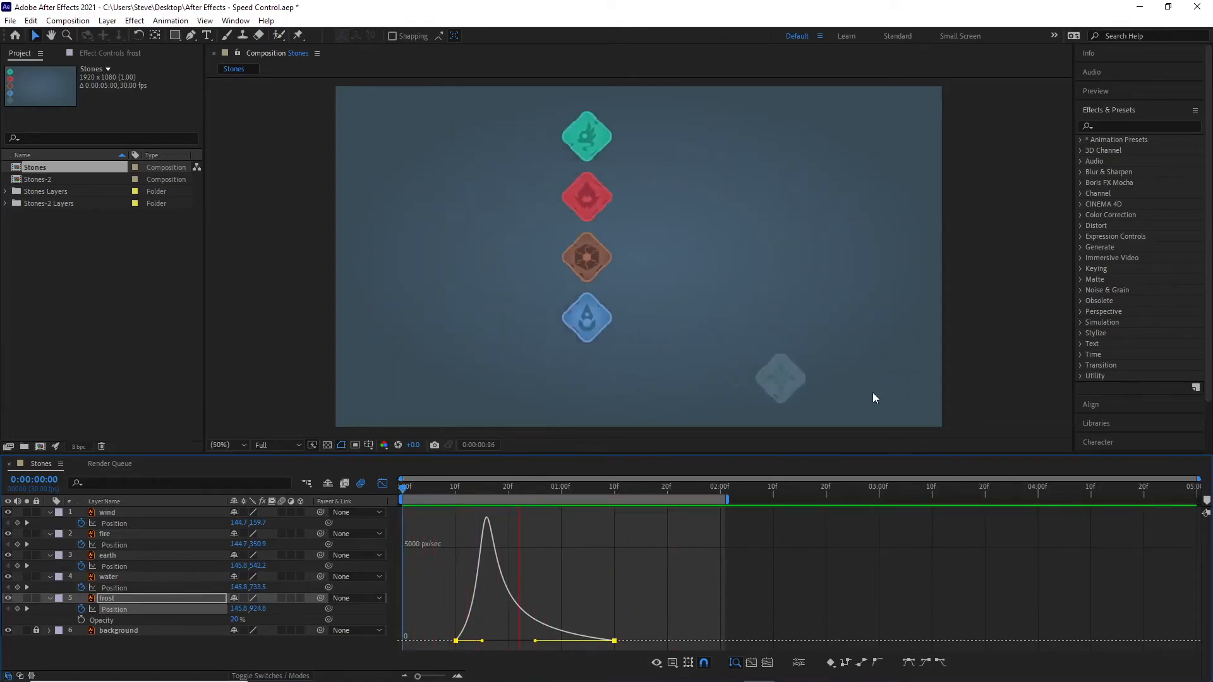
key(space)
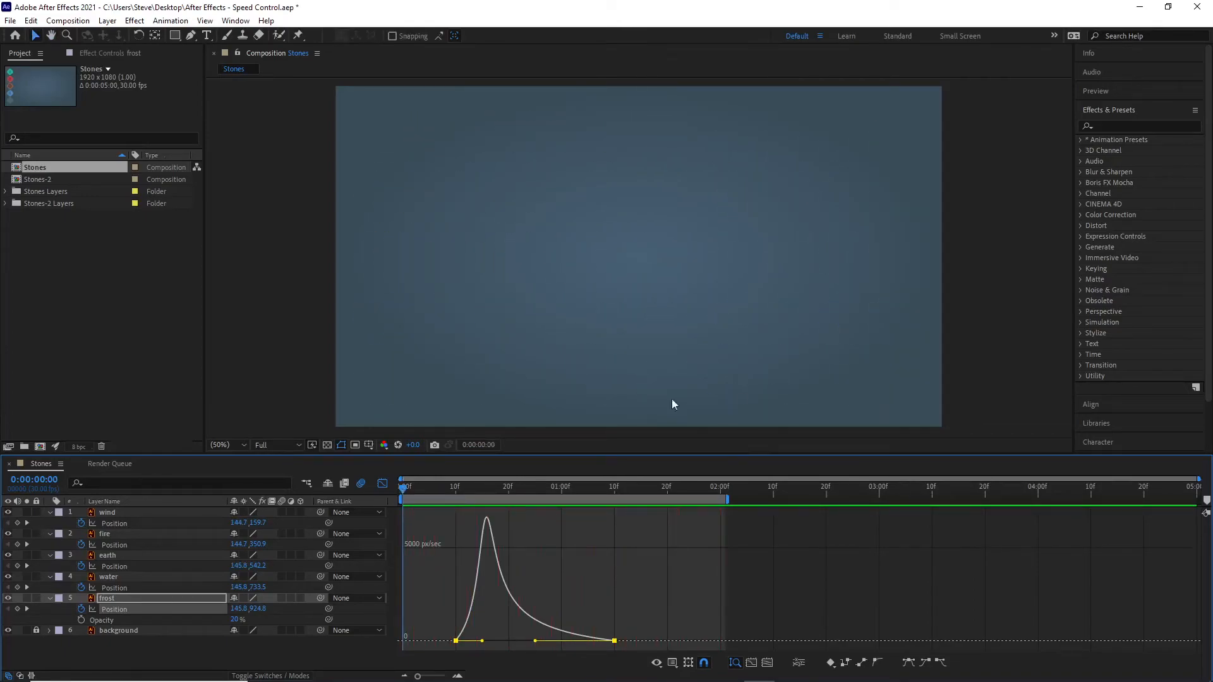
drag(399, 488, 439, 502)
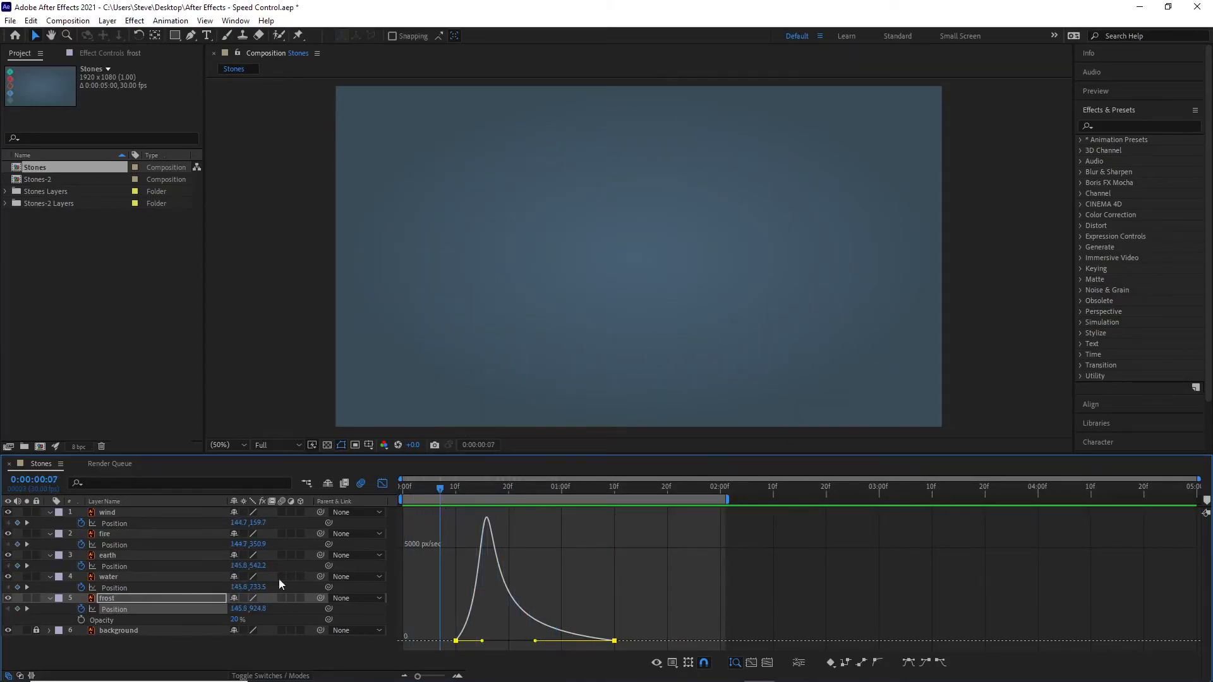
Step: Apply Easy Ease to both of the water layer's Position keyframes
click(116, 577)
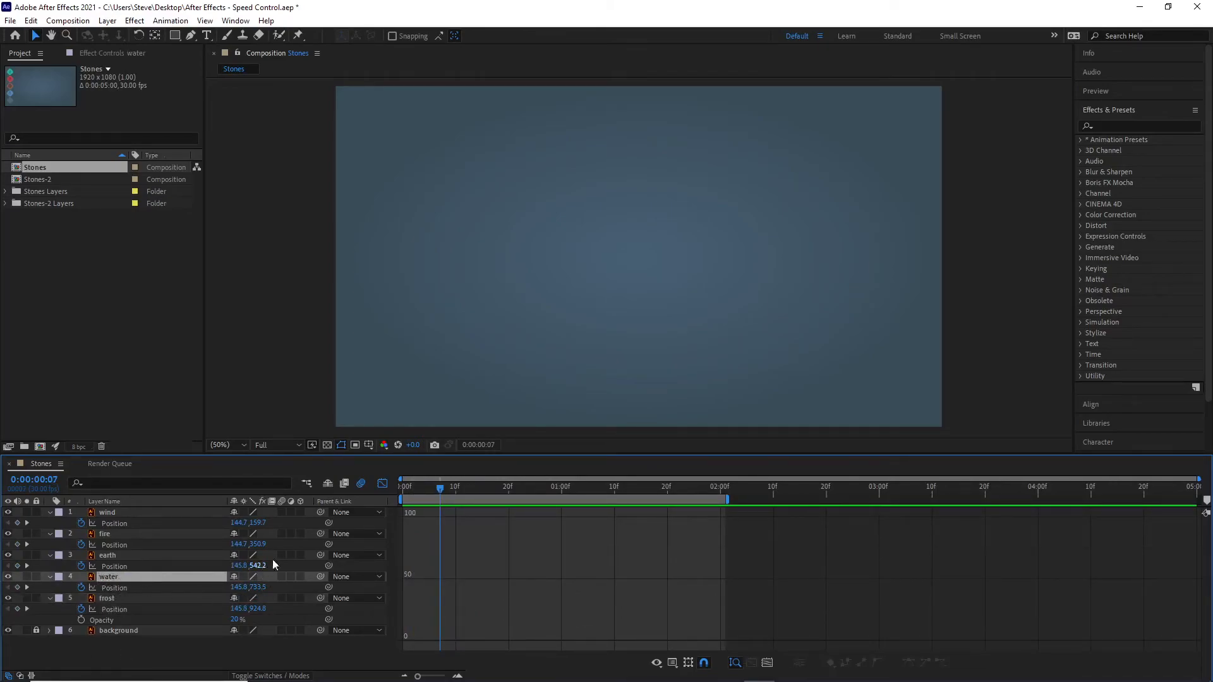
click(118, 588)
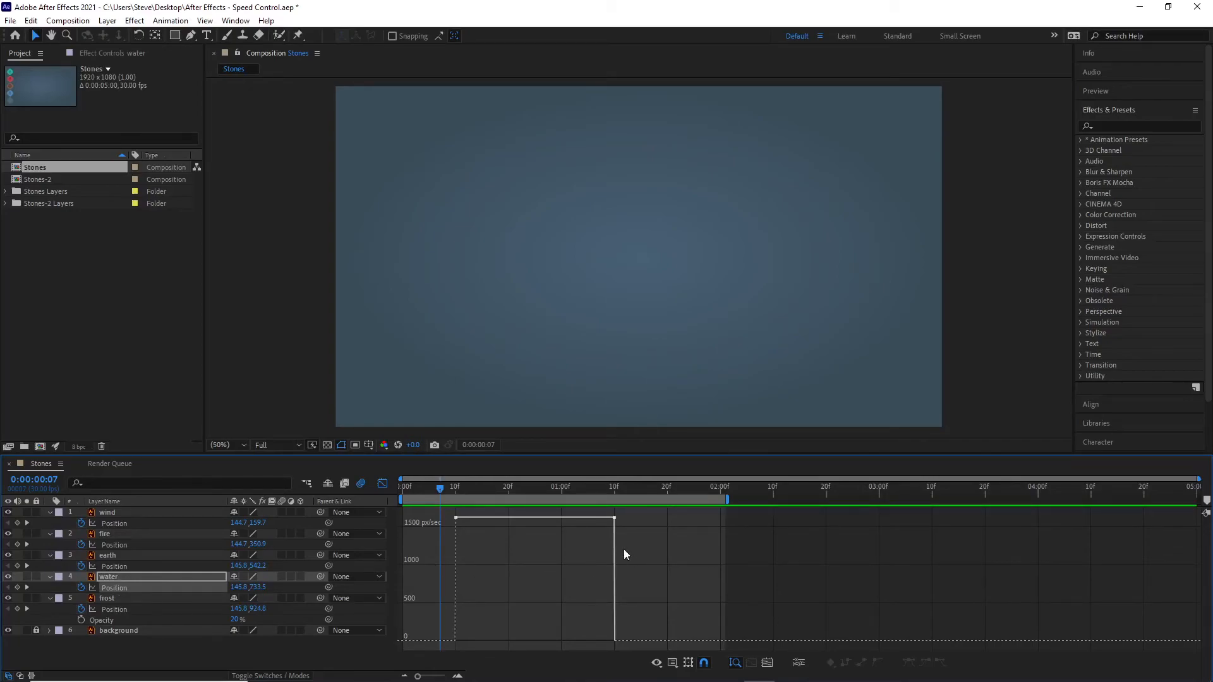
drag(645, 552, 446, 513)
click(909, 663)
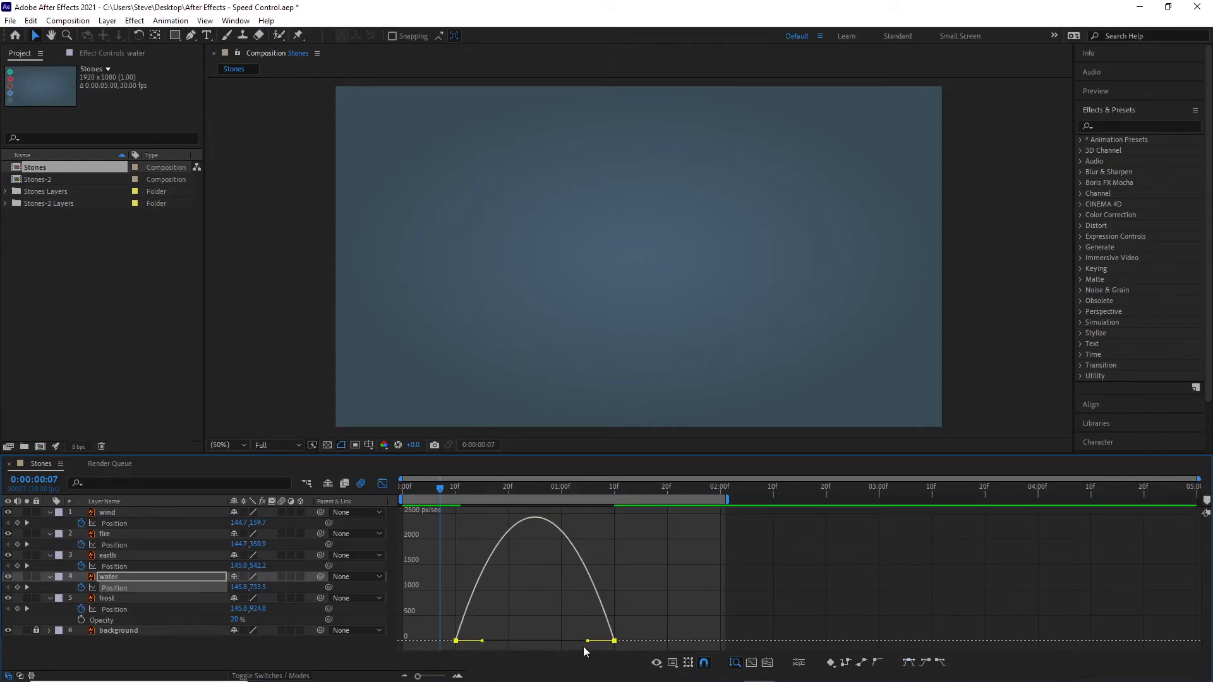
Step: Stretch the outgoing speed handle of water's first Position keyframe to about frame 25 for a late peak and scrub to check it
mouse_move(588, 643)
mouse_down()
mouse_move(576, 642)
mouse_move(622, 631)
mouse_move(568, 625)
mouse_move(583, 641)
mouse_up()
drag(487, 642, 547, 645)
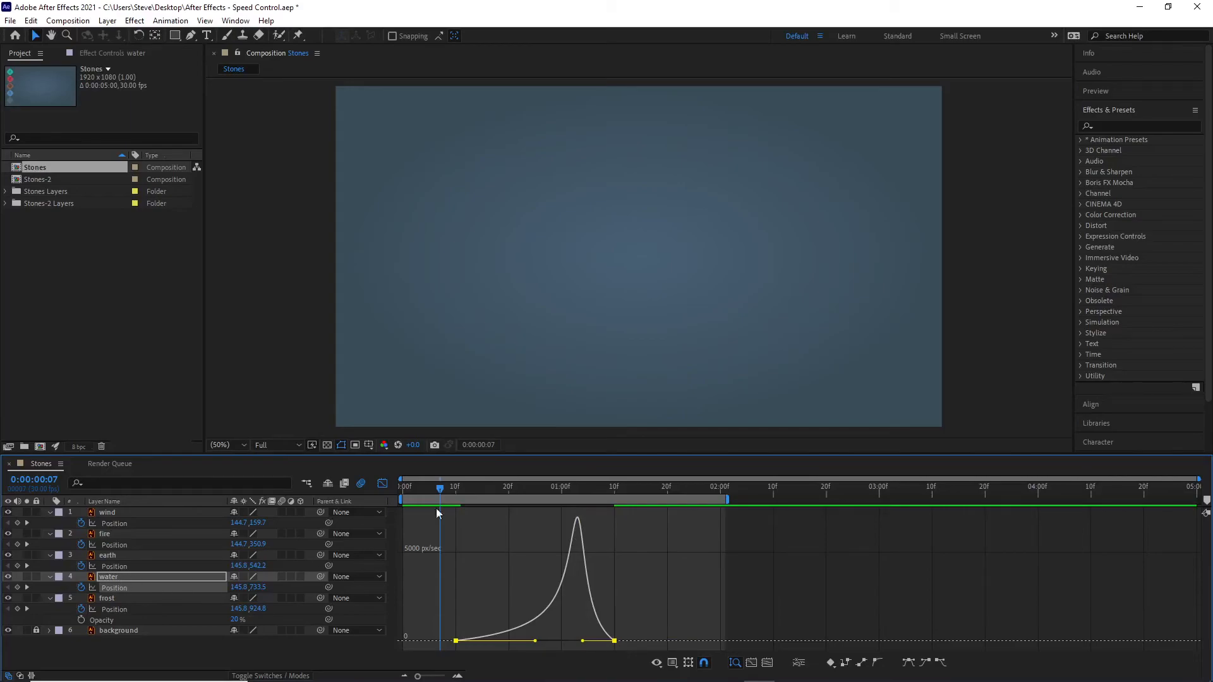
drag(441, 488, 484, 506)
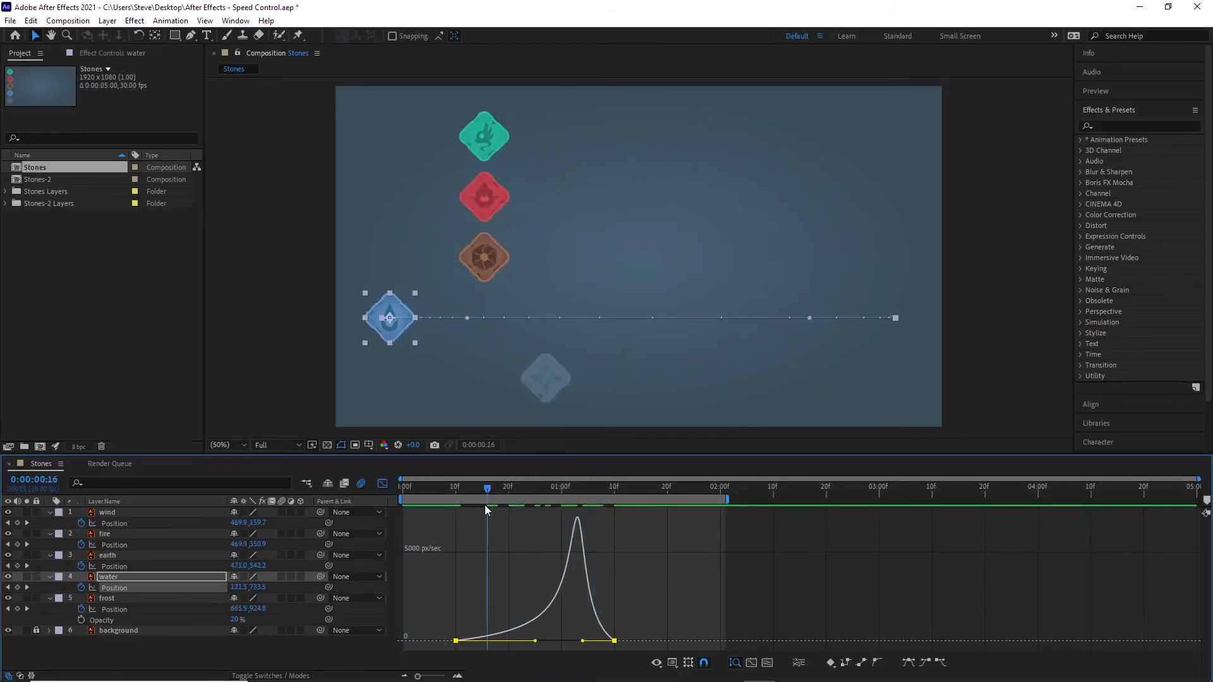
Step: Apply Easy Ease to both of the earth layer's Position keyframes
click(118, 556)
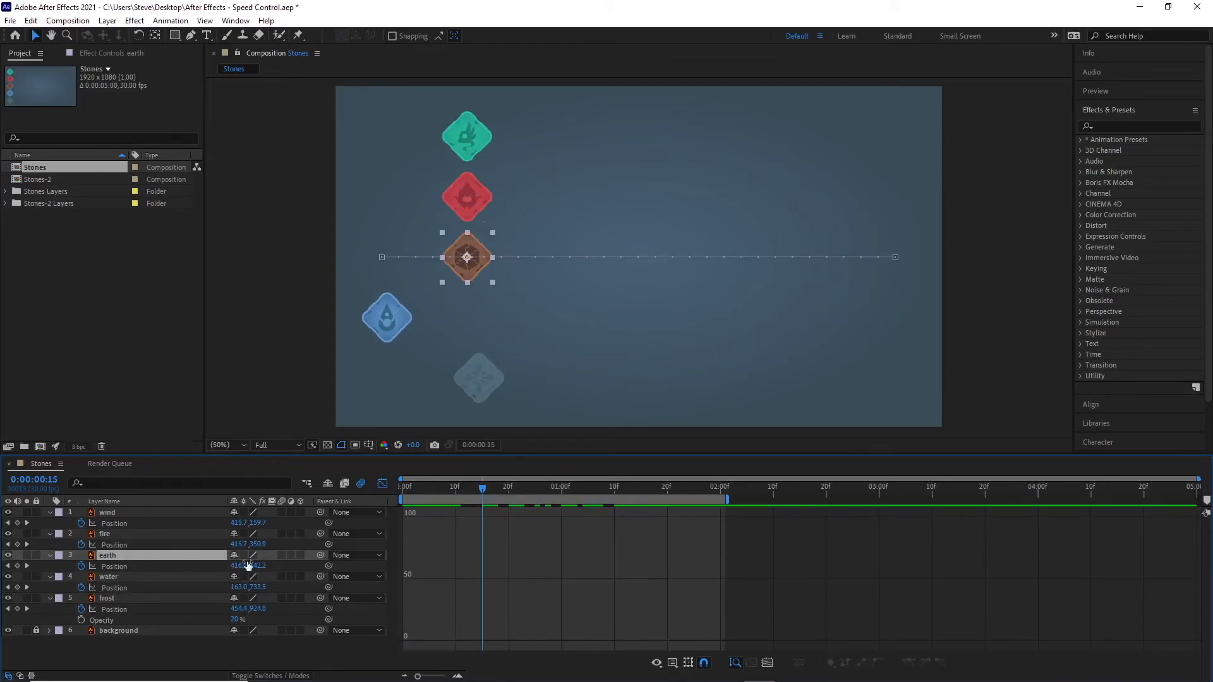
click(128, 566)
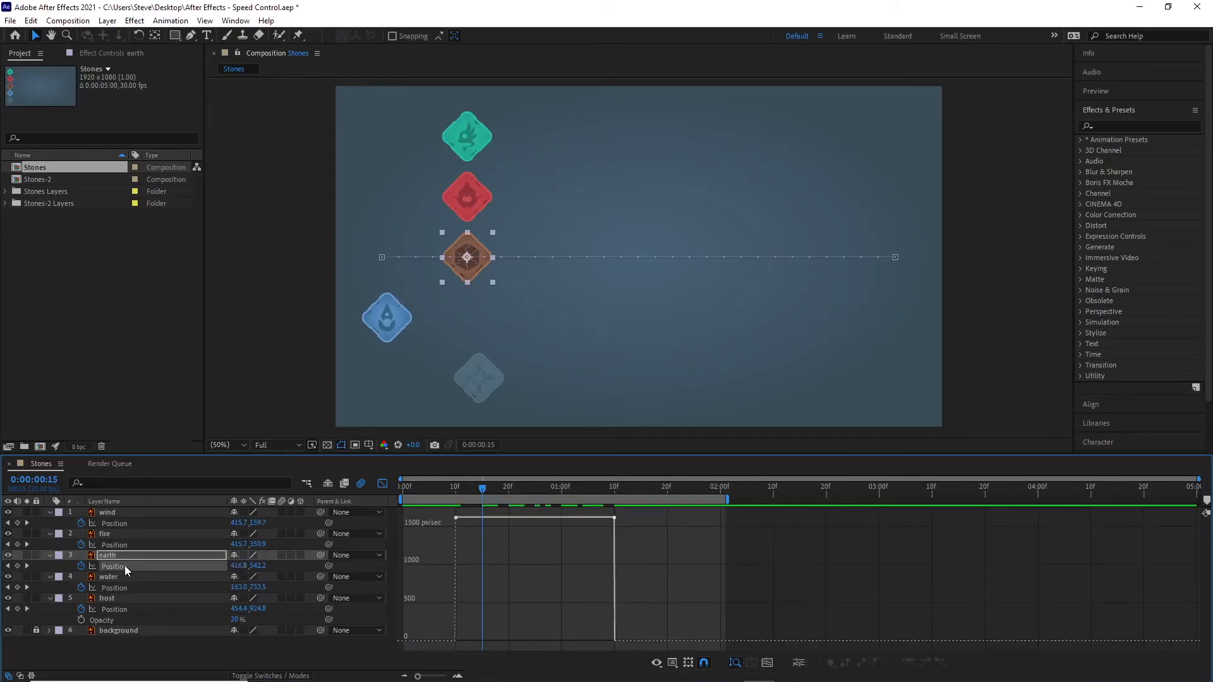
drag(680, 559, 534, 558)
drag(661, 552, 441, 506)
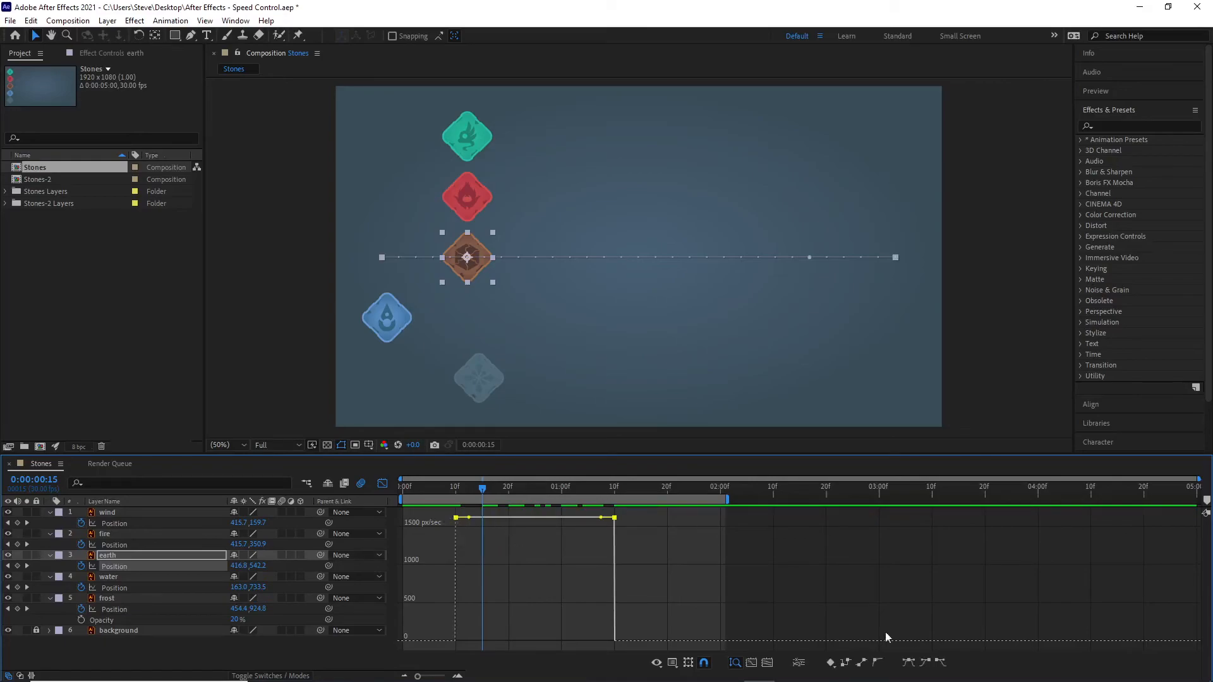
click(908, 662)
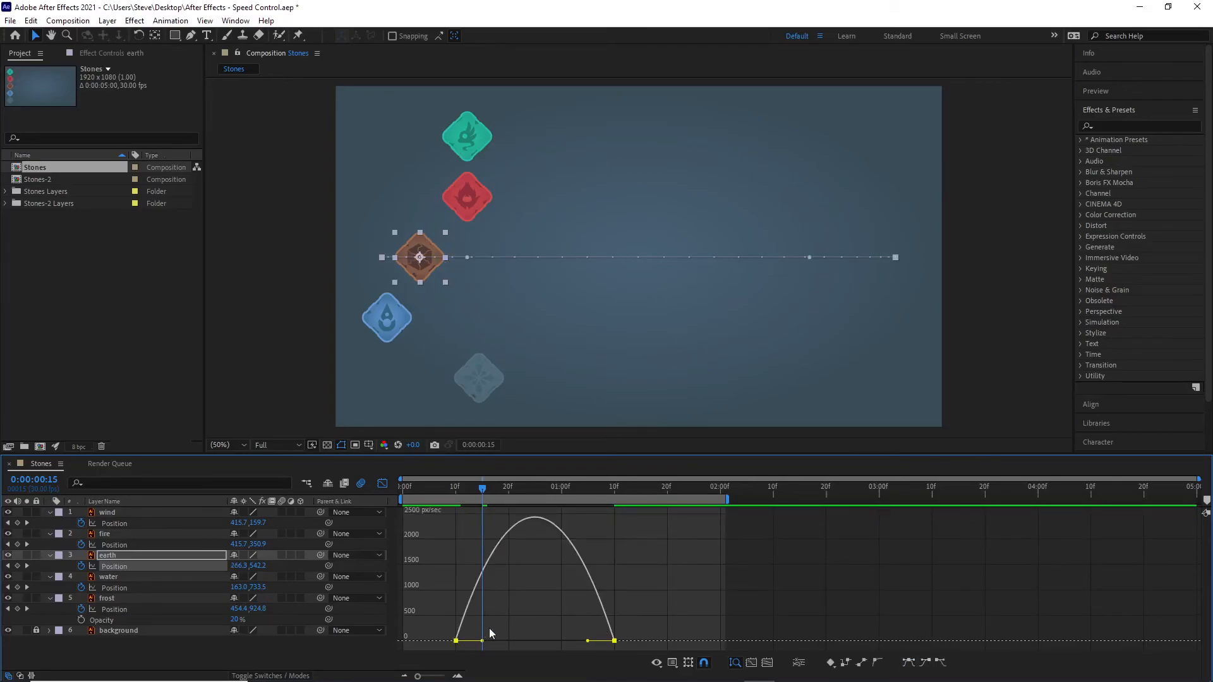
Step: Lengthen the incoming speed handle of earth's last Position keyframe back to about frame 25 for an early speed peak
mouse_move(483, 638)
mouse_down()
mouse_move(513, 649)
mouse_move(452, 623)
mouse_move(471, 629)
mouse_up()
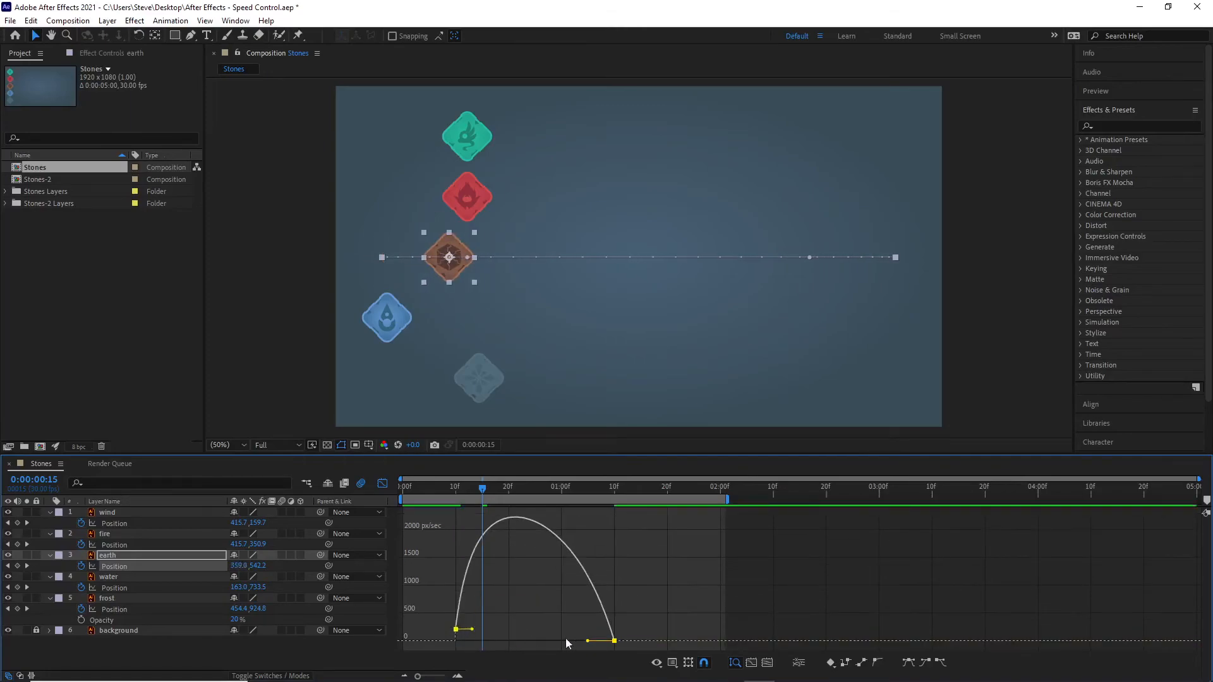
key(ctrl+z)
drag(588, 641, 535, 640)
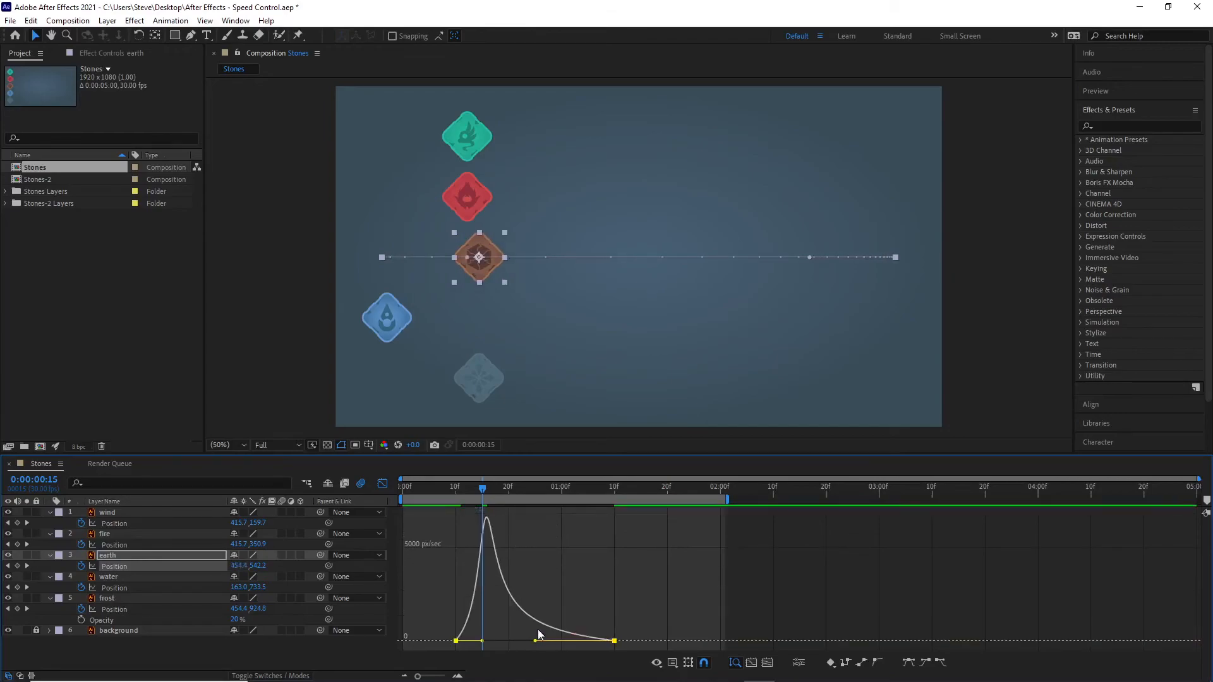
Step: Raise the speed of earth's first Position keyframe to about 4400 px/sec, keeping the last keyframe at zero with its handle near frame 26
drag(457, 642, 456, 550)
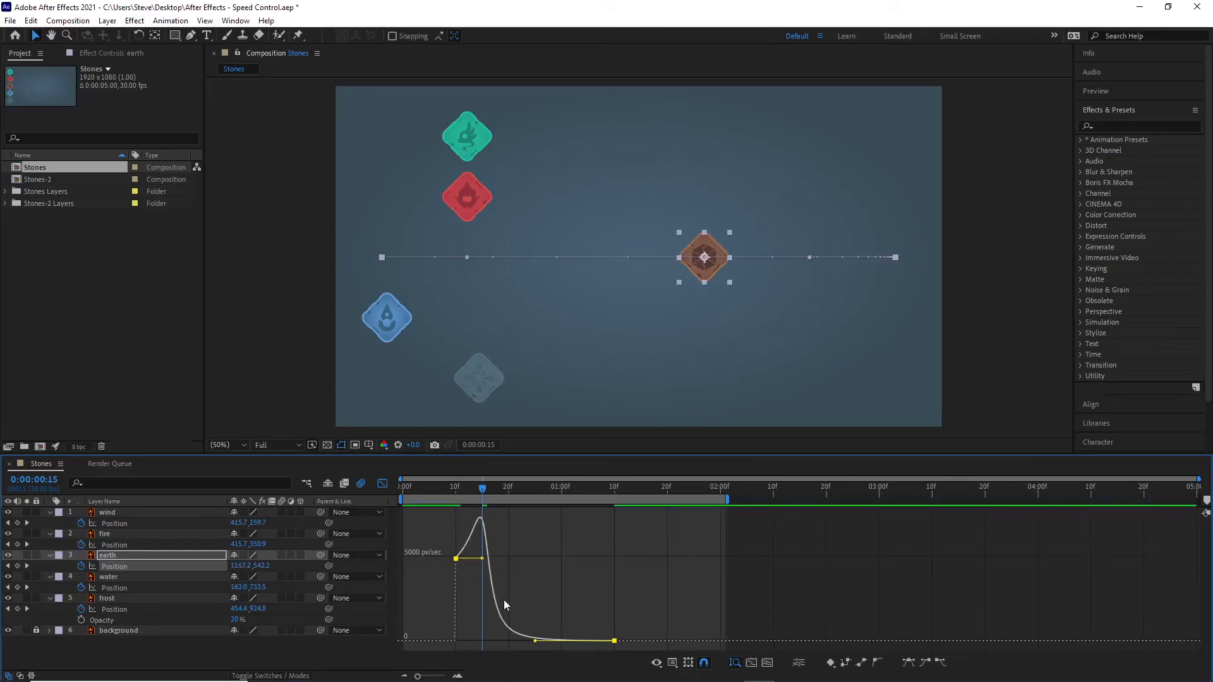
mouse_move(535, 641)
mouse_down()
mouse_move(552, 634)
mouse_move(538, 631)
mouse_up()
drag(467, 531, 480, 547)
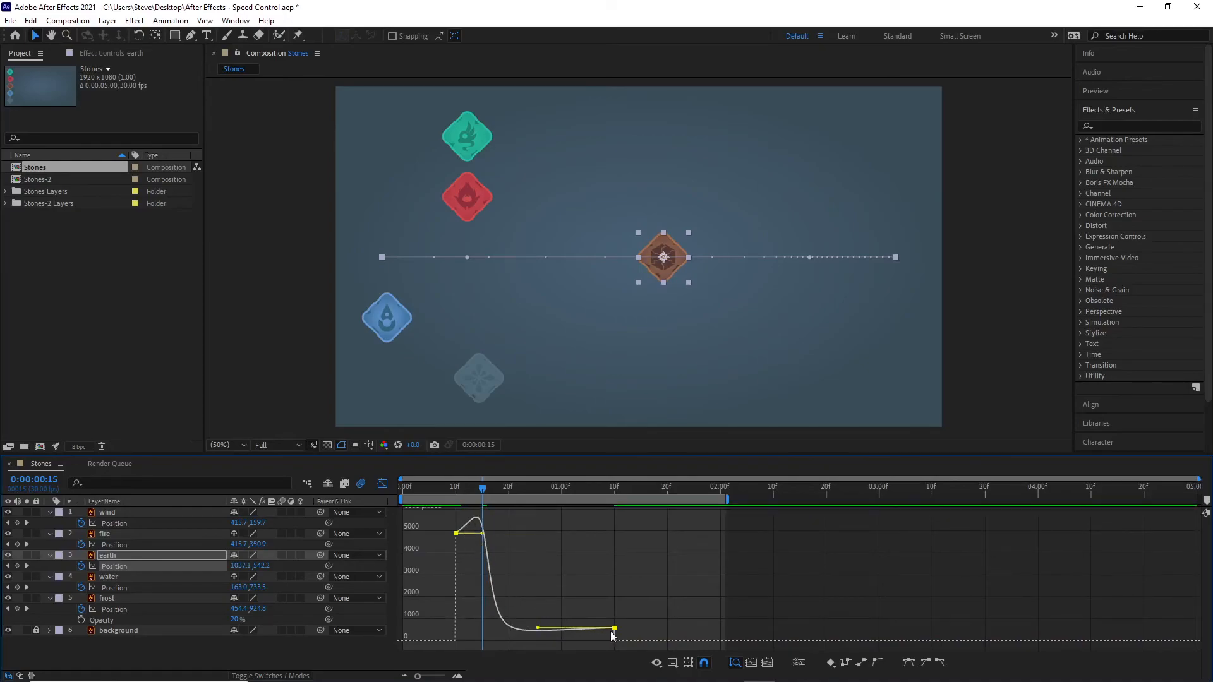
drag(614, 628, 615, 640)
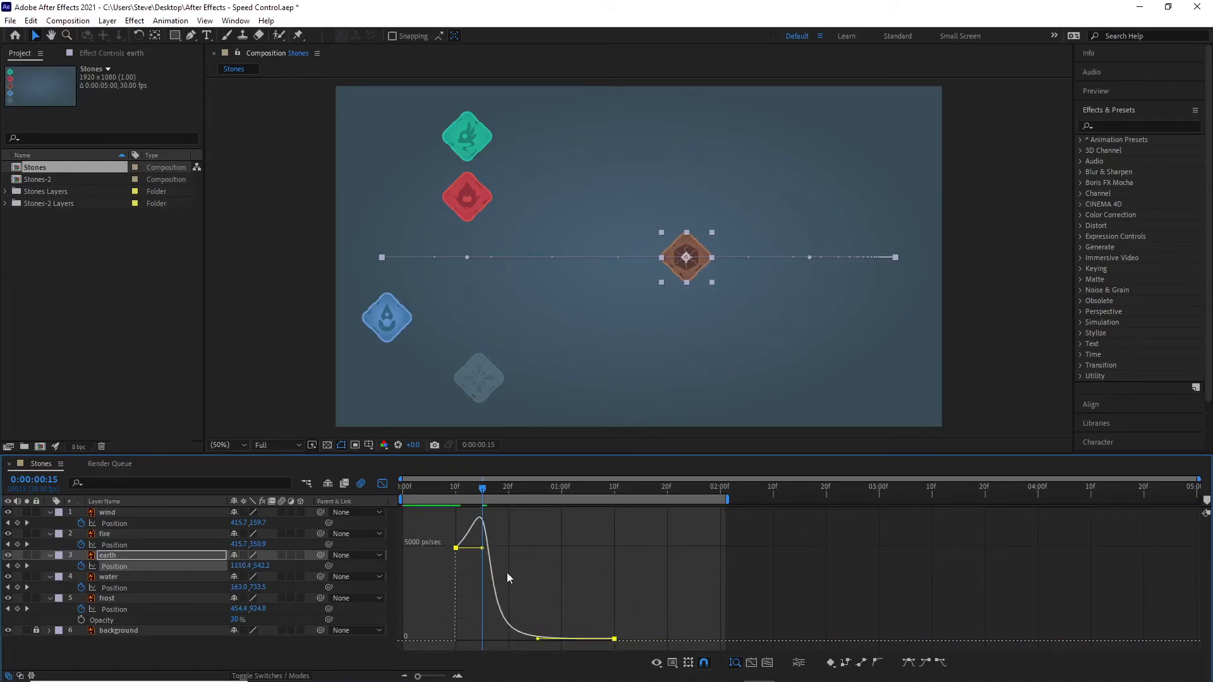
mouse_move(537, 642)
mouse_down()
mouse_move(542, 626)
mouse_move(538, 641)
mouse_up()
drag(483, 556, 479, 557)
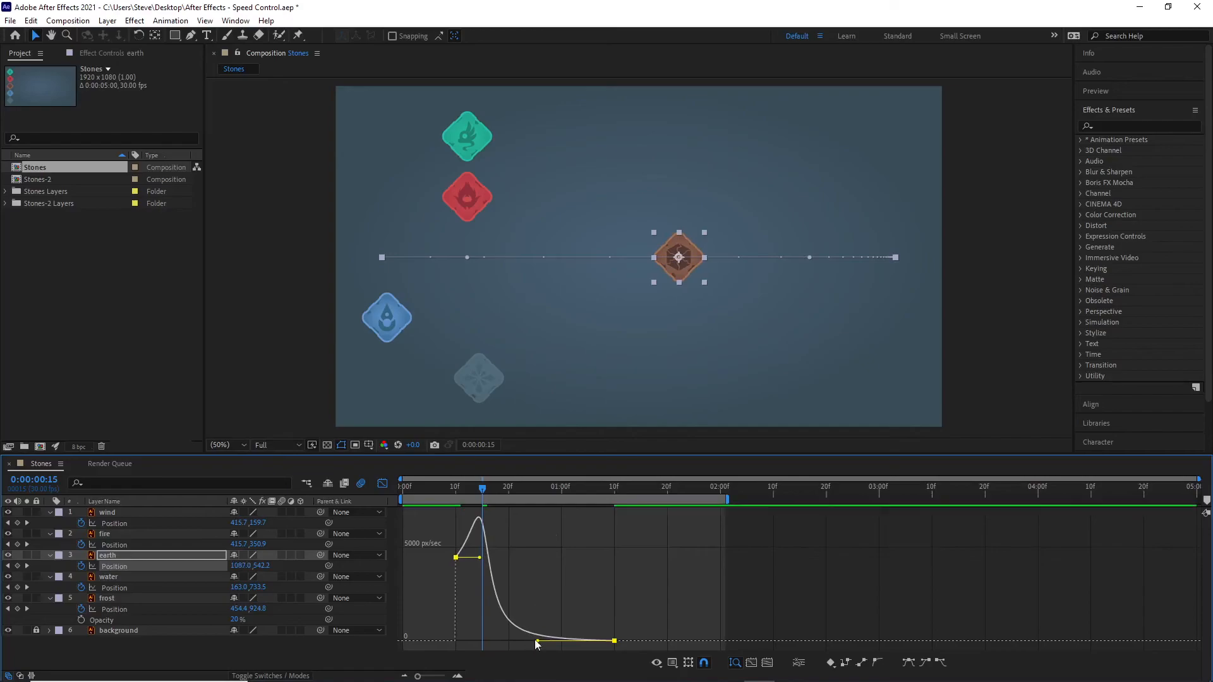
mouse_move(538, 641)
mouse_down()
mouse_move(541, 572)
mouse_move(541, 658)
mouse_up()
Step: Play the animation to compare earth's abrupt start with the movement of the water and frost stones
drag(480, 493, 439, 490)
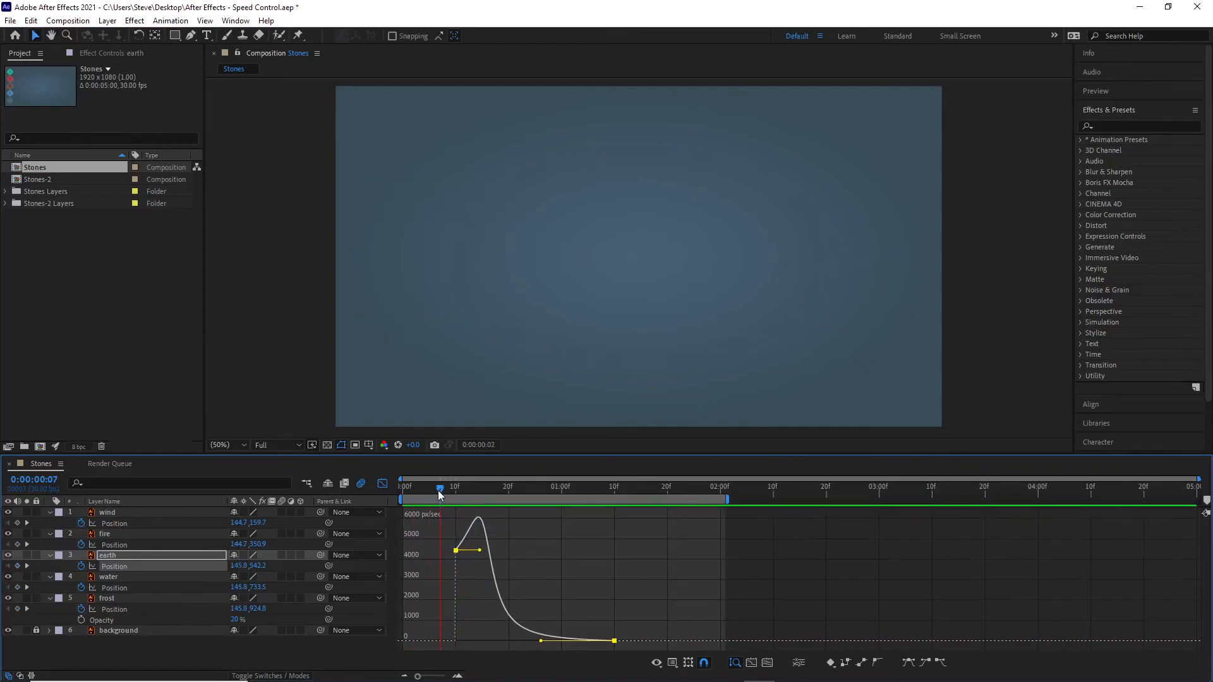
key(space)
key(space)
key(space)
key(space)
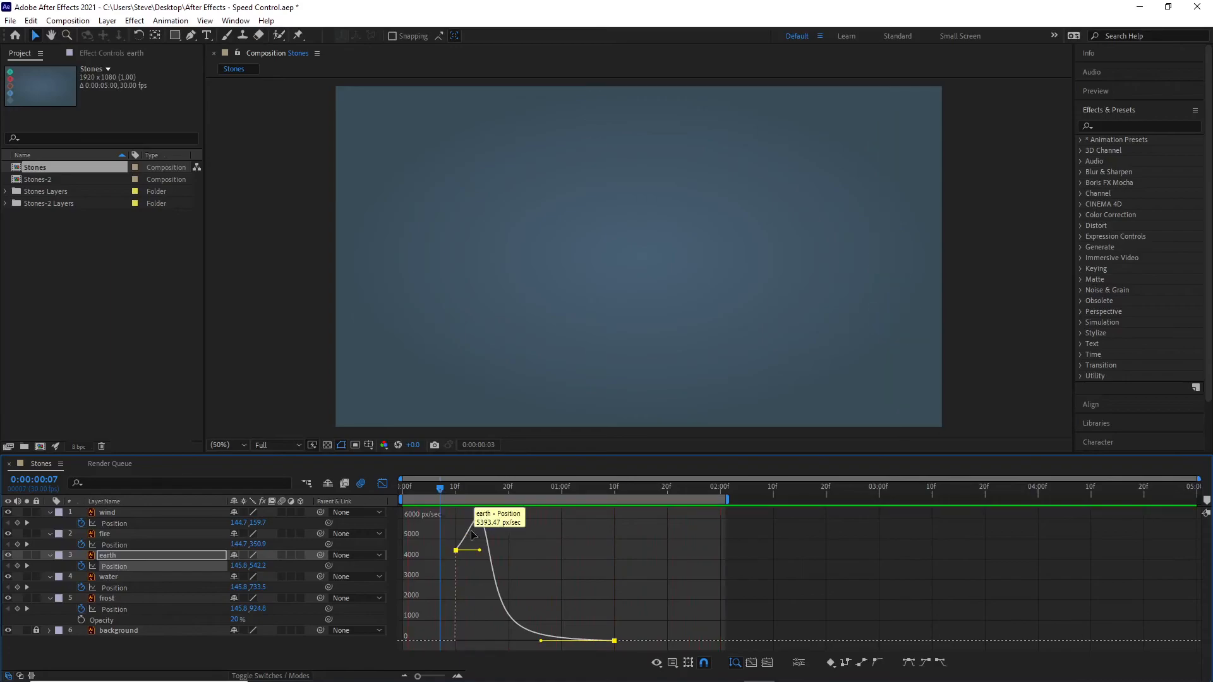
key(space)
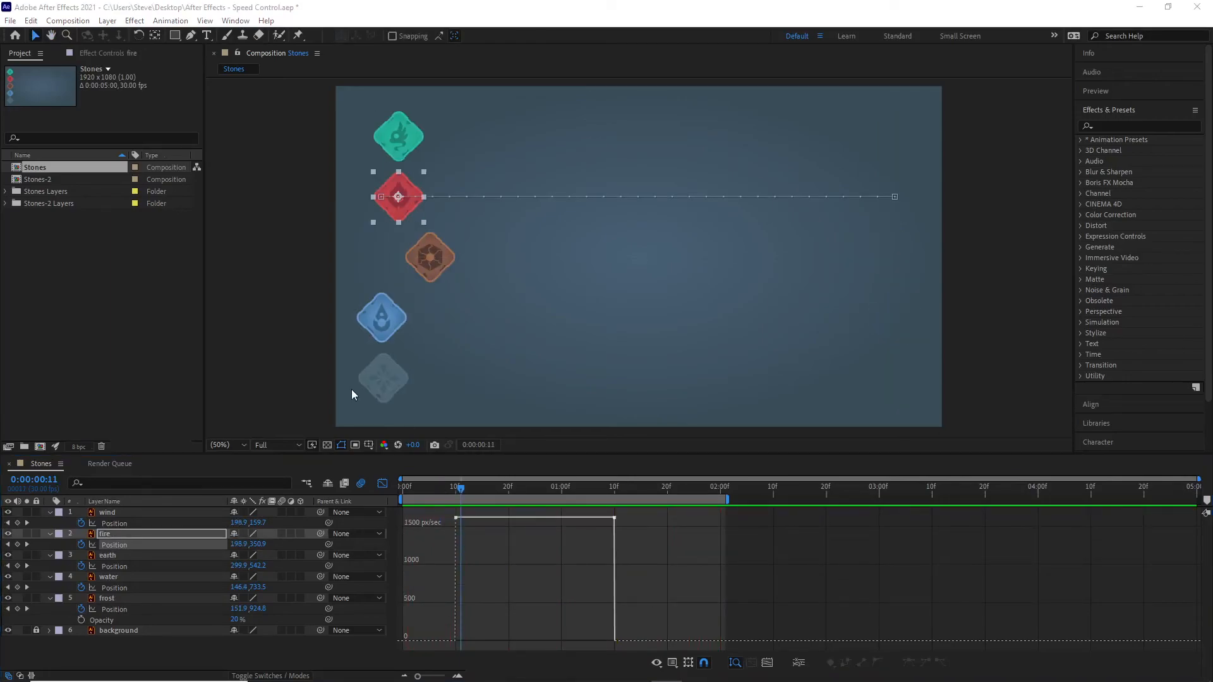
Step: Apply Easy Ease to both of the fire layer's Position keyframes
click(657, 557)
drag(680, 566, 433, 512)
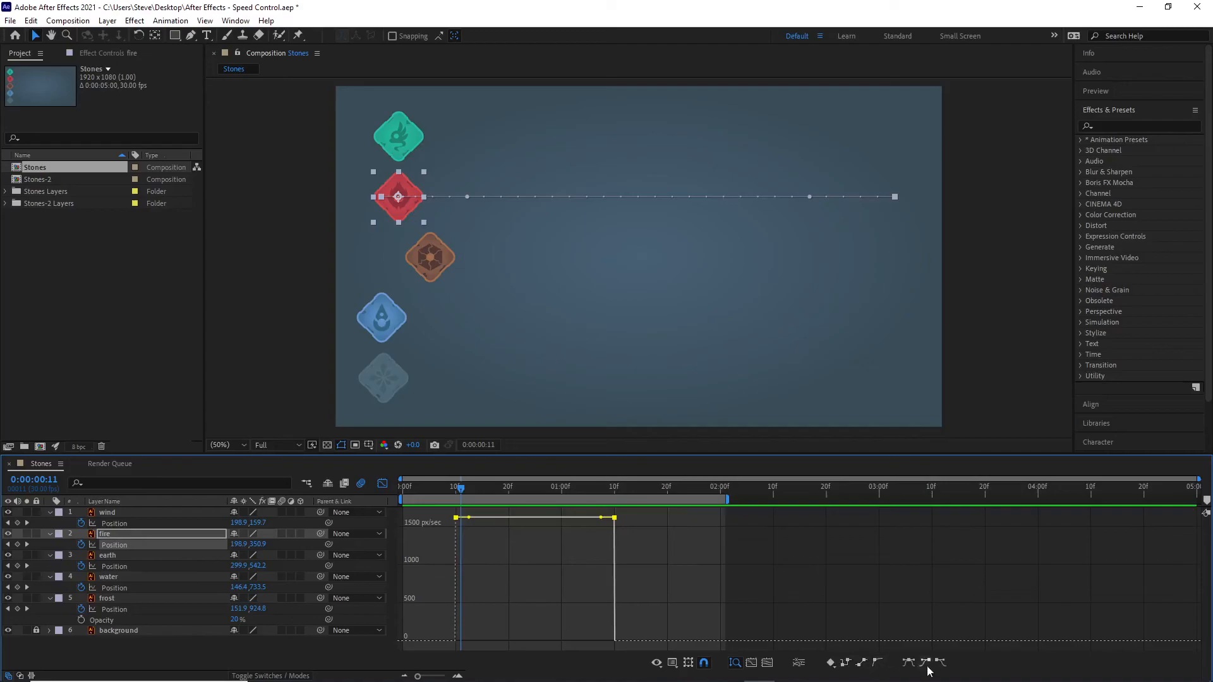
click(907, 662)
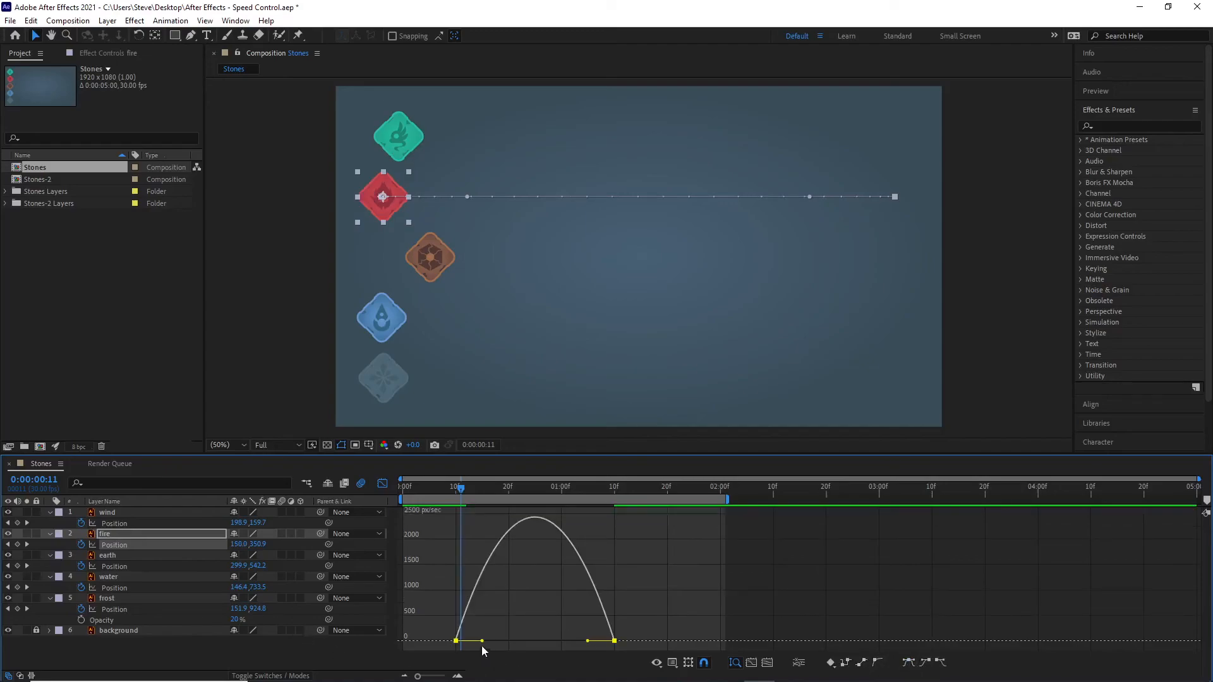
Step: Lengthen fire's outgoing speed handle to about frame 21 and its incoming handle back to about frame 28, forming a steep central peak
drag(481, 642, 551, 641)
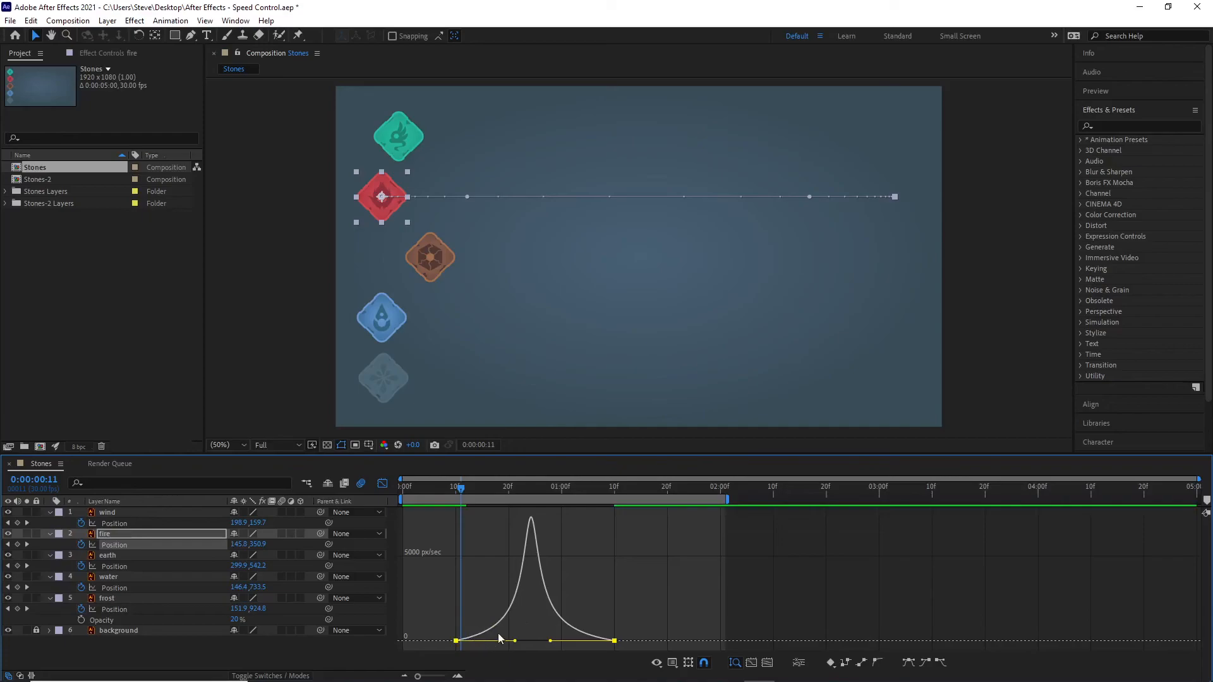
mouse_move(511, 611)
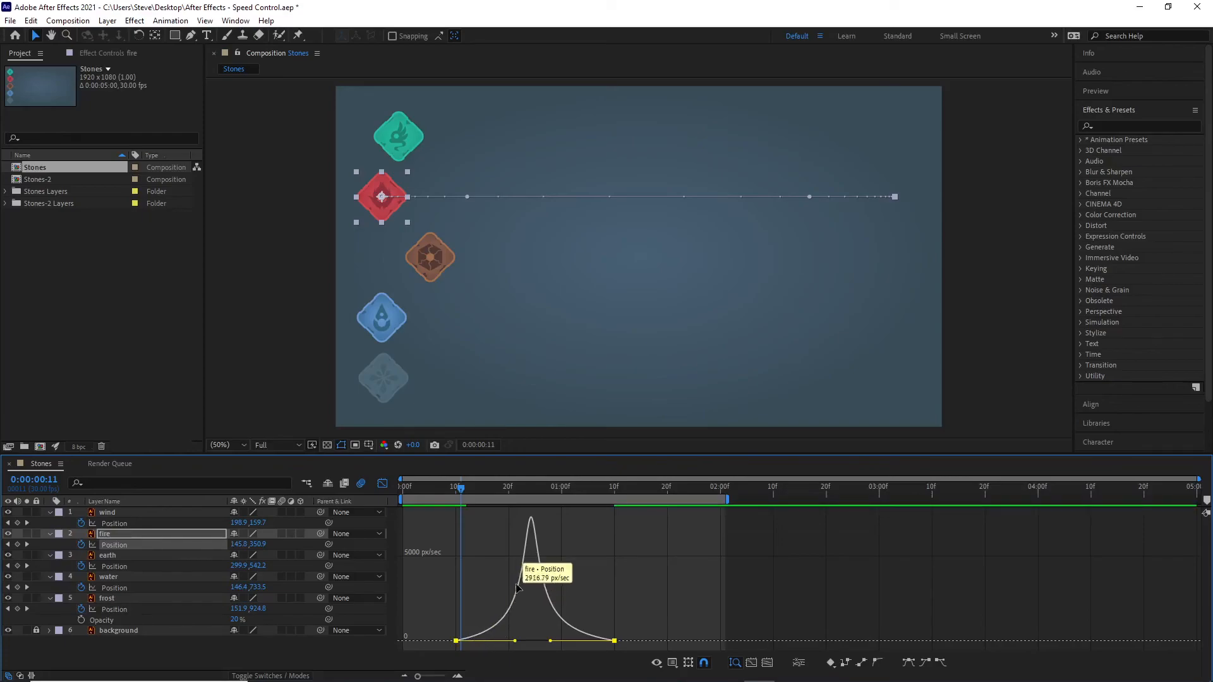
mouse_move(536, 531)
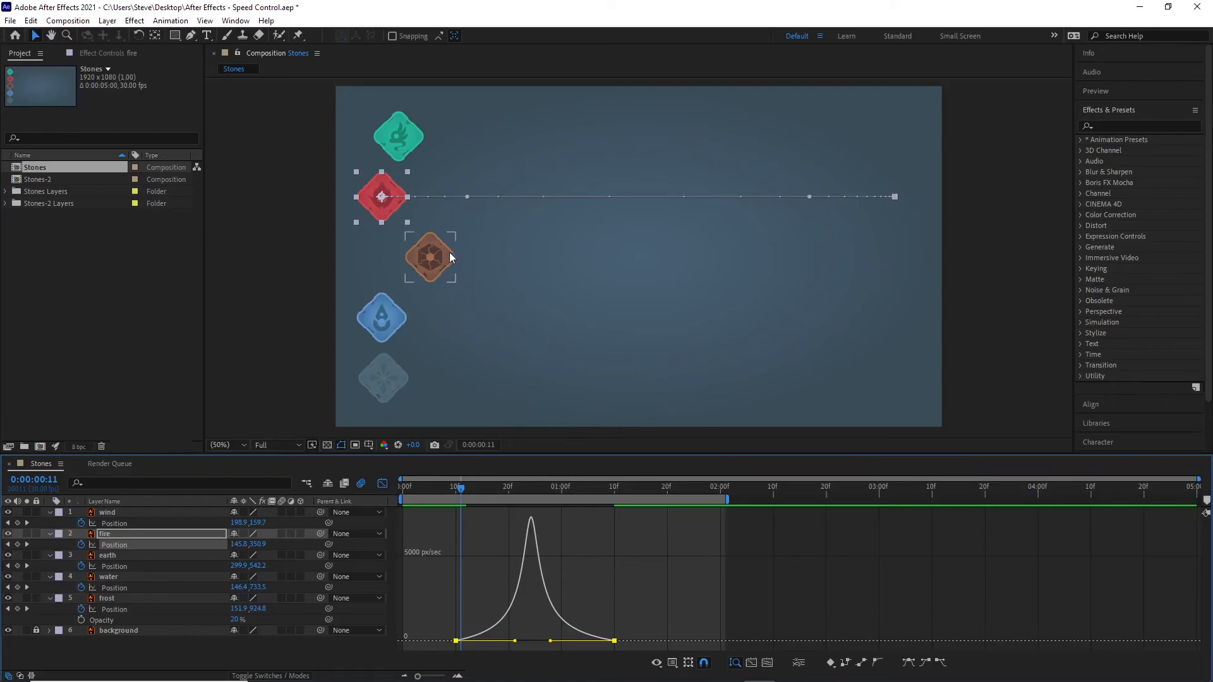
Step: Play the animation from the first frame to compare fire's centrally peaked speed curve with the other stones
drag(464, 493, 403, 487)
key(space)
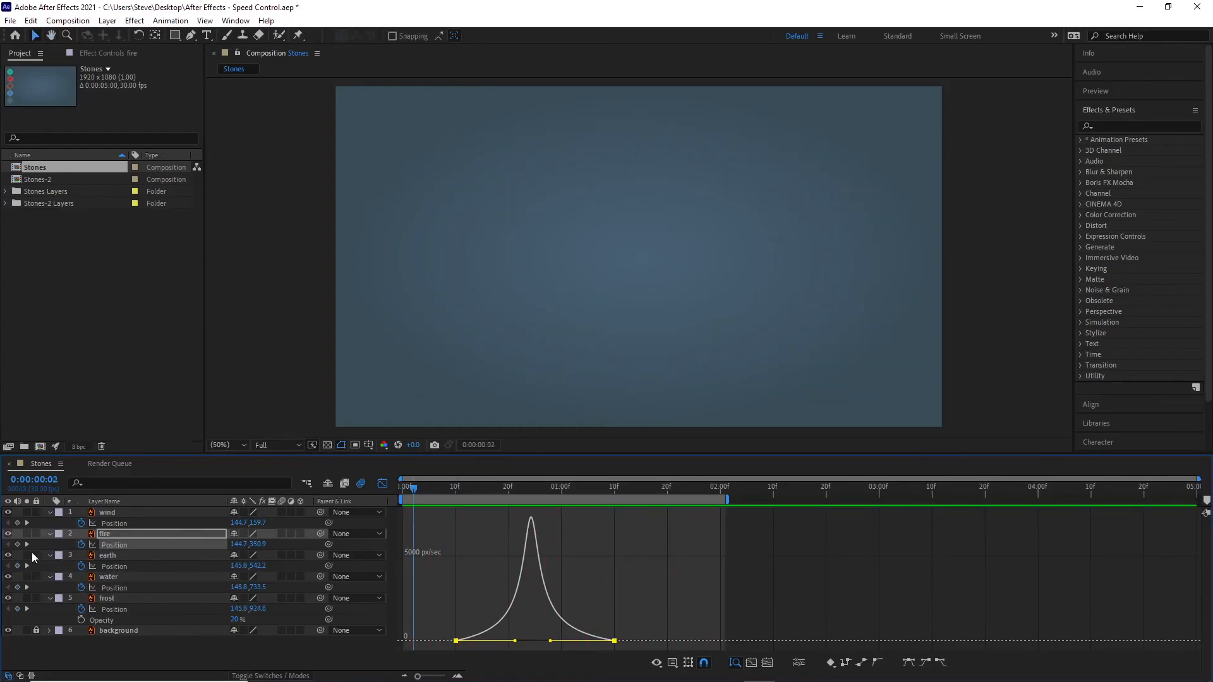
Step: Clear the keyframe selection, solo the fire layer and play its movement on its own from near the first frame
key(F2)
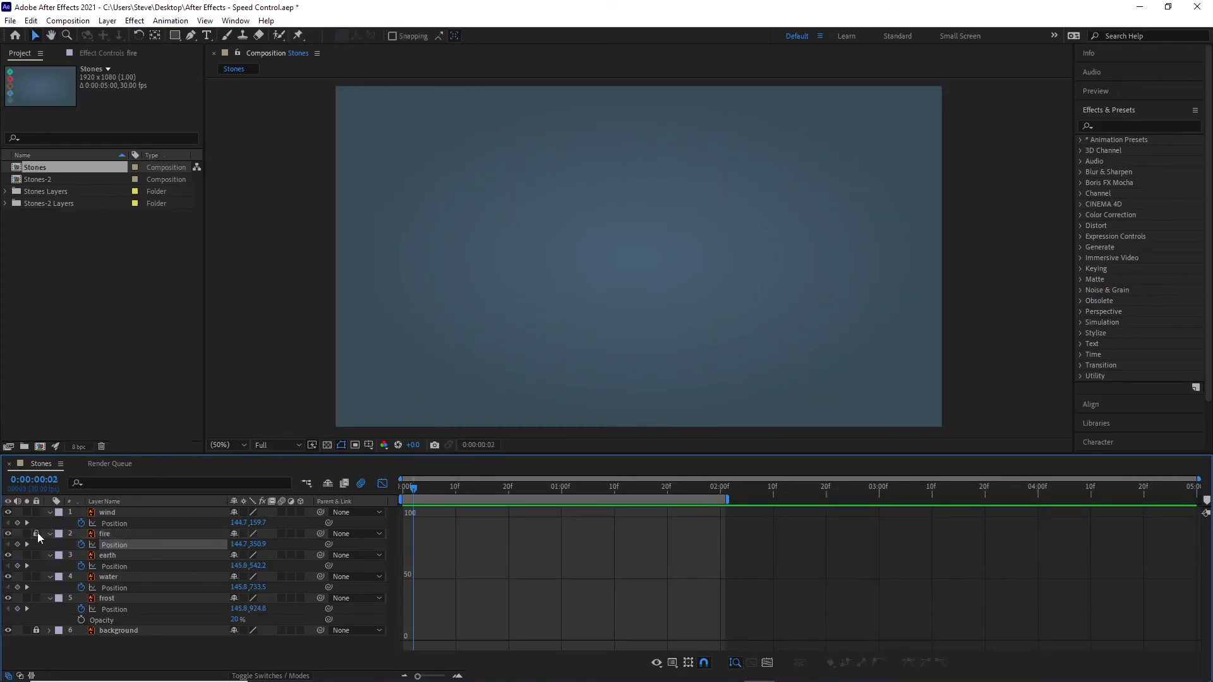
click(26, 534)
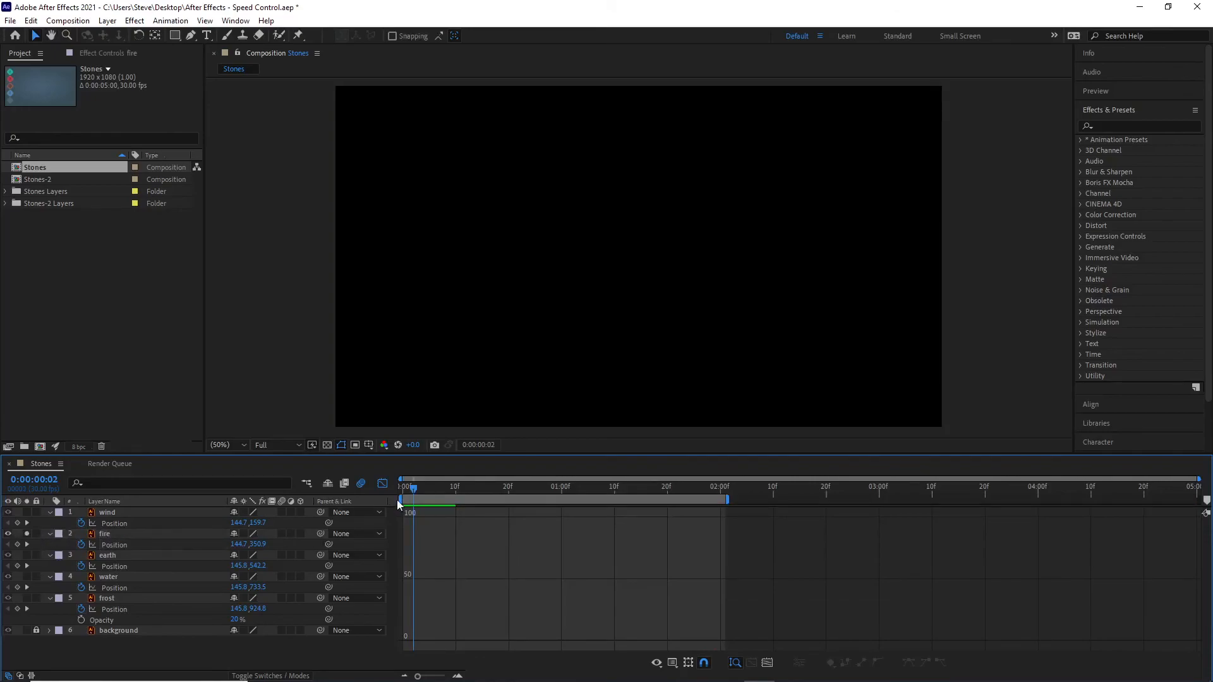
drag(415, 488, 407, 489)
key(space)
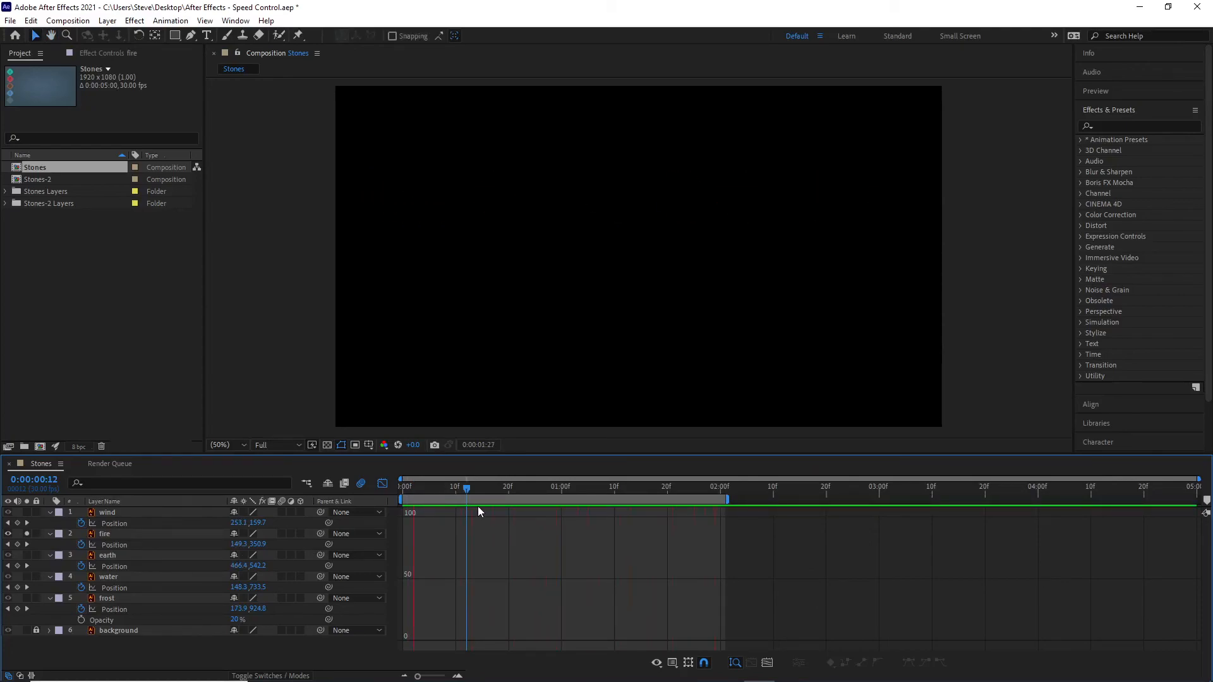
key(space)
Step: Display the soloed fire layer's Position speed graph and play from near the start to compare the motion with the curve
click(124, 544)
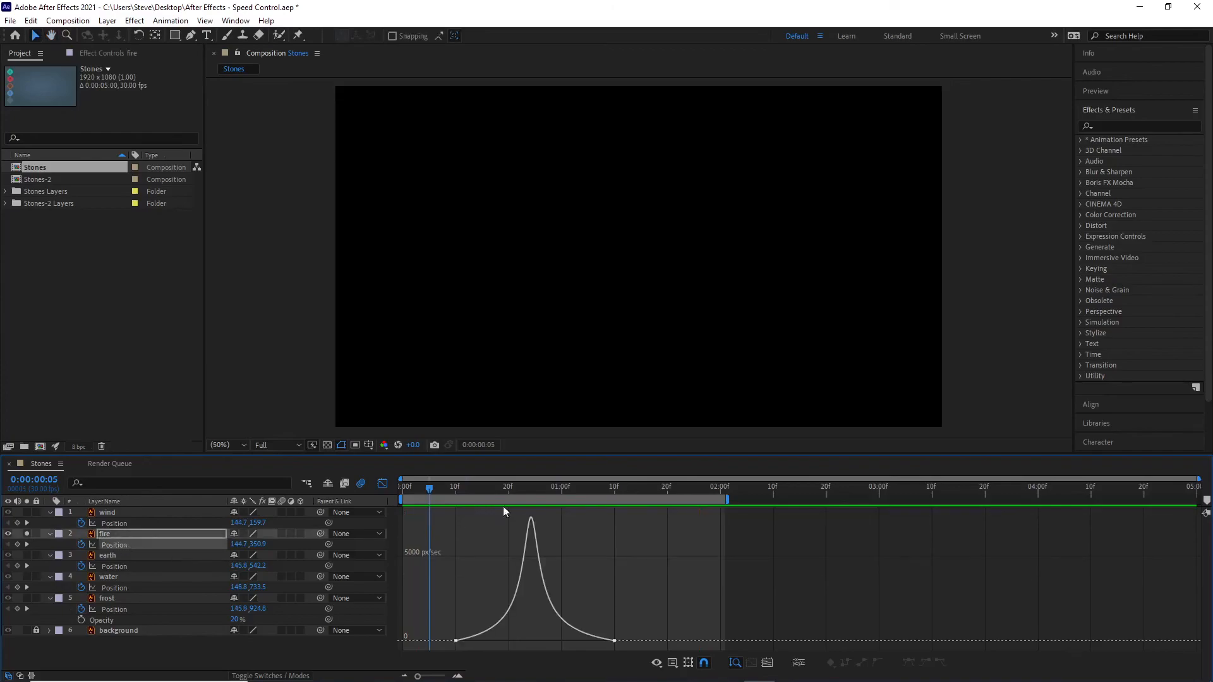
drag(423, 495, 408, 493)
key(space)
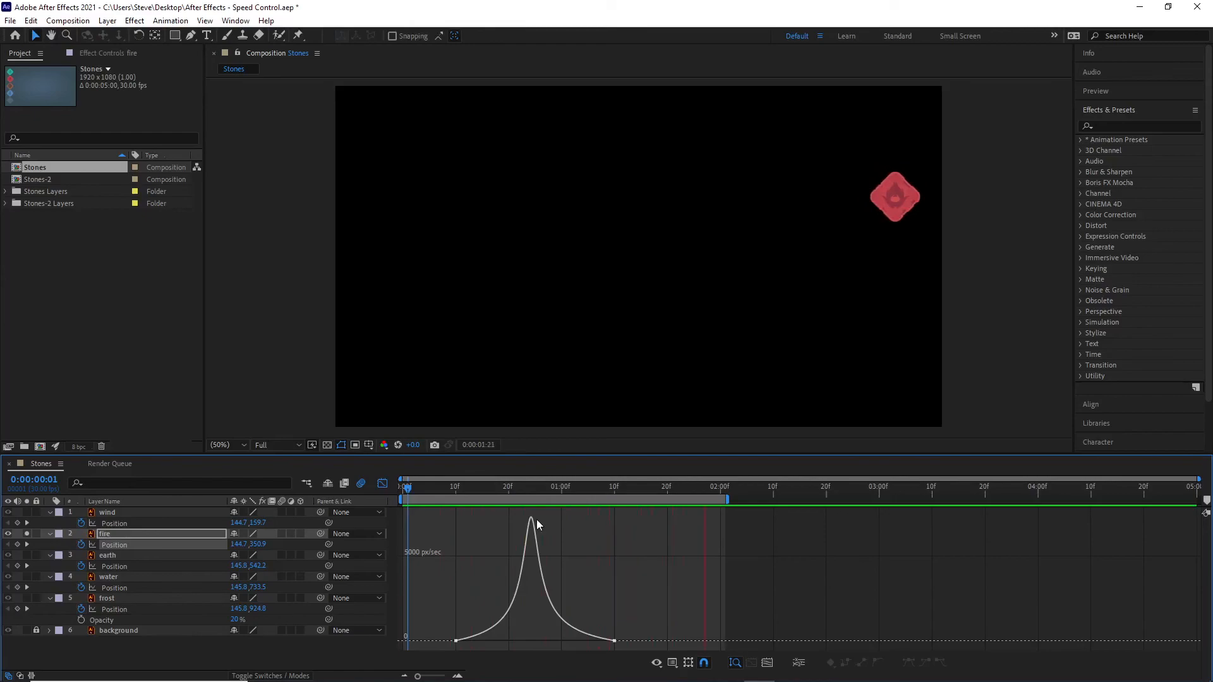
key(space)
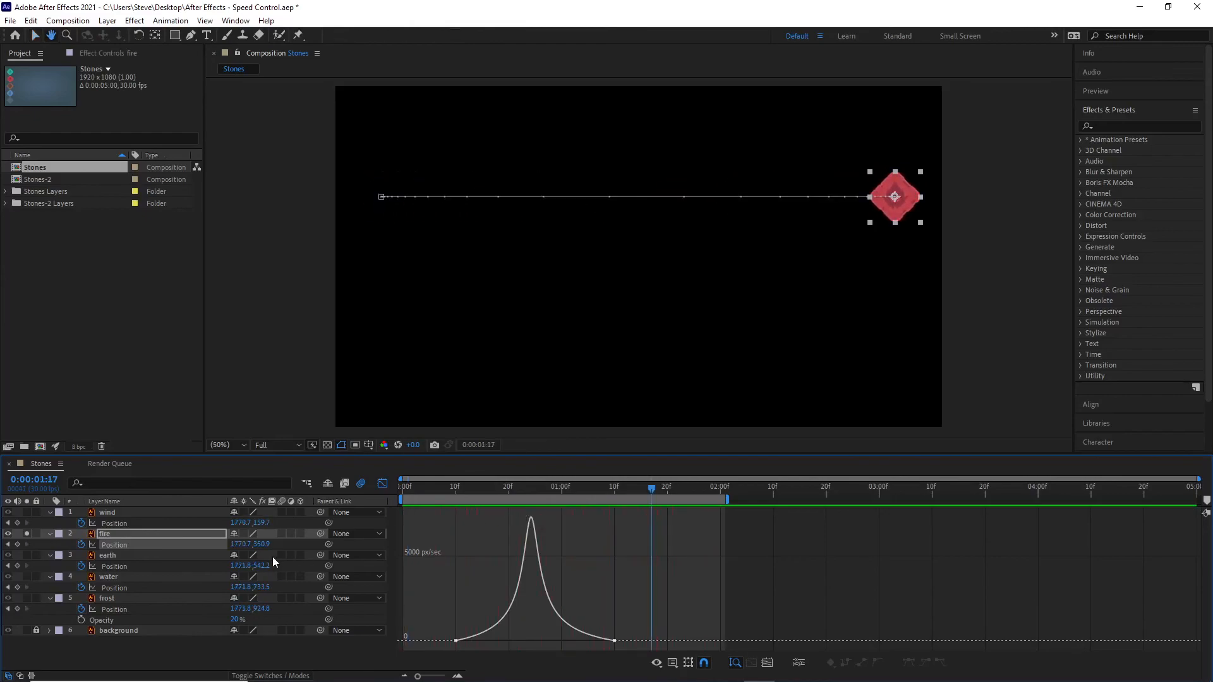
Step: Select fire's Position keyframes to show their speed handles and replay the soloed stone from frame 7
click(121, 545)
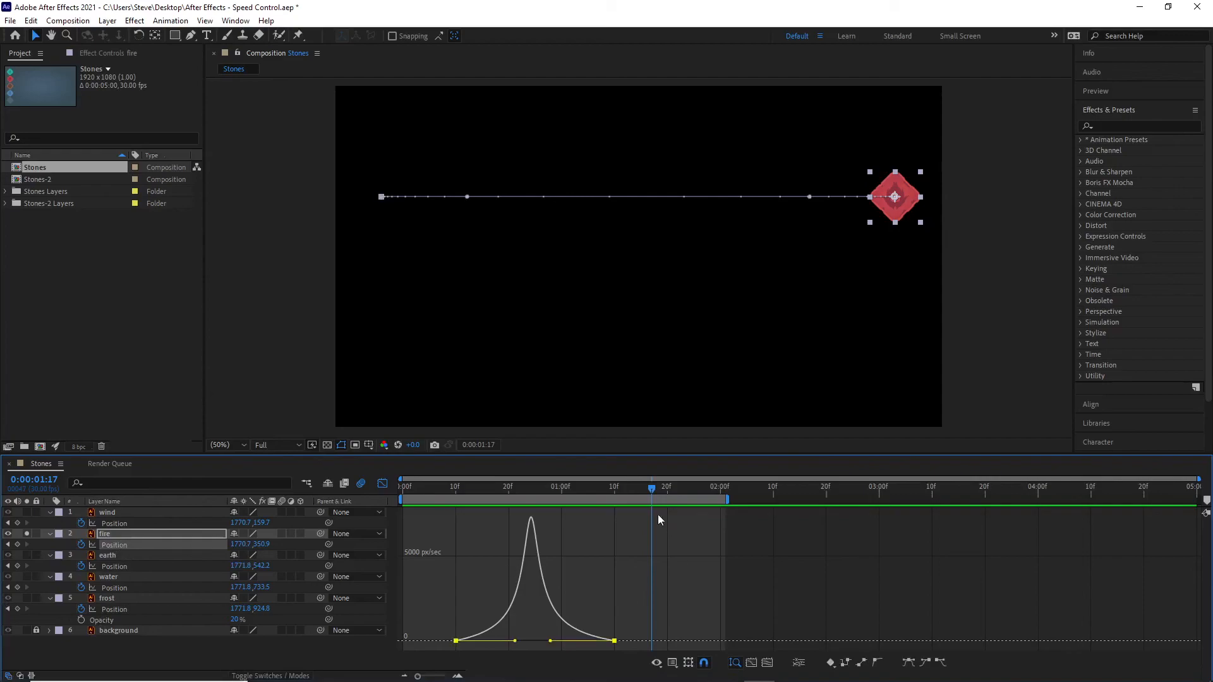
drag(649, 486, 440, 477)
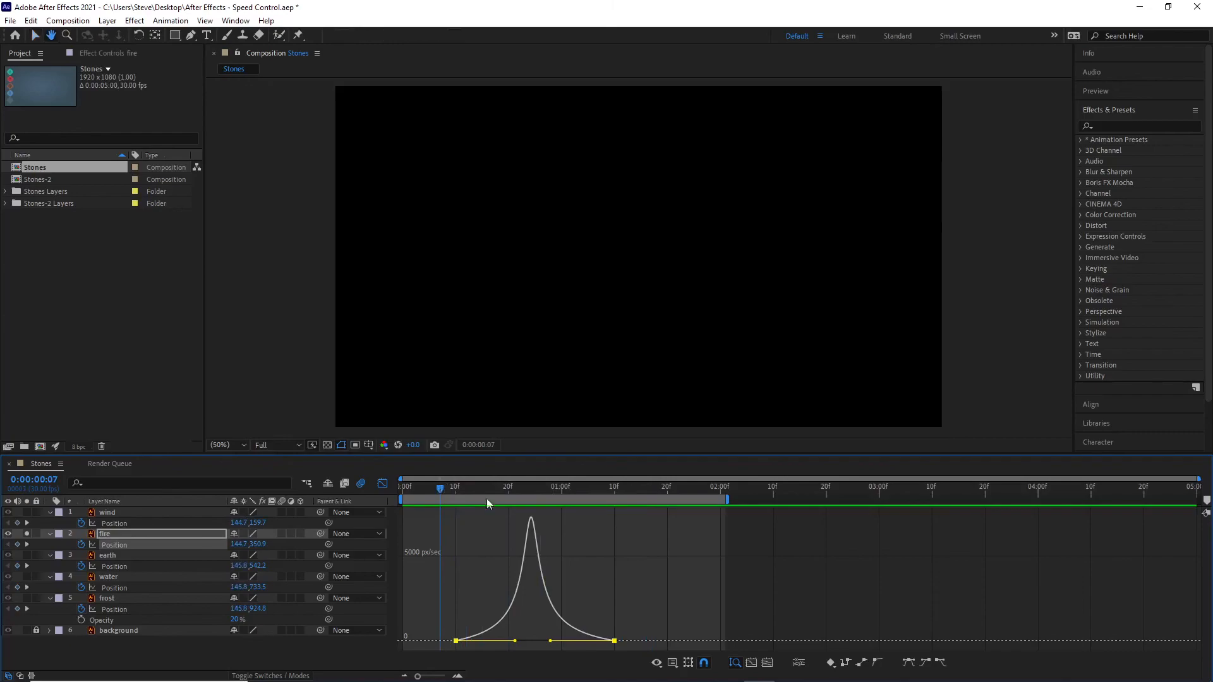
key(space)
key(space)
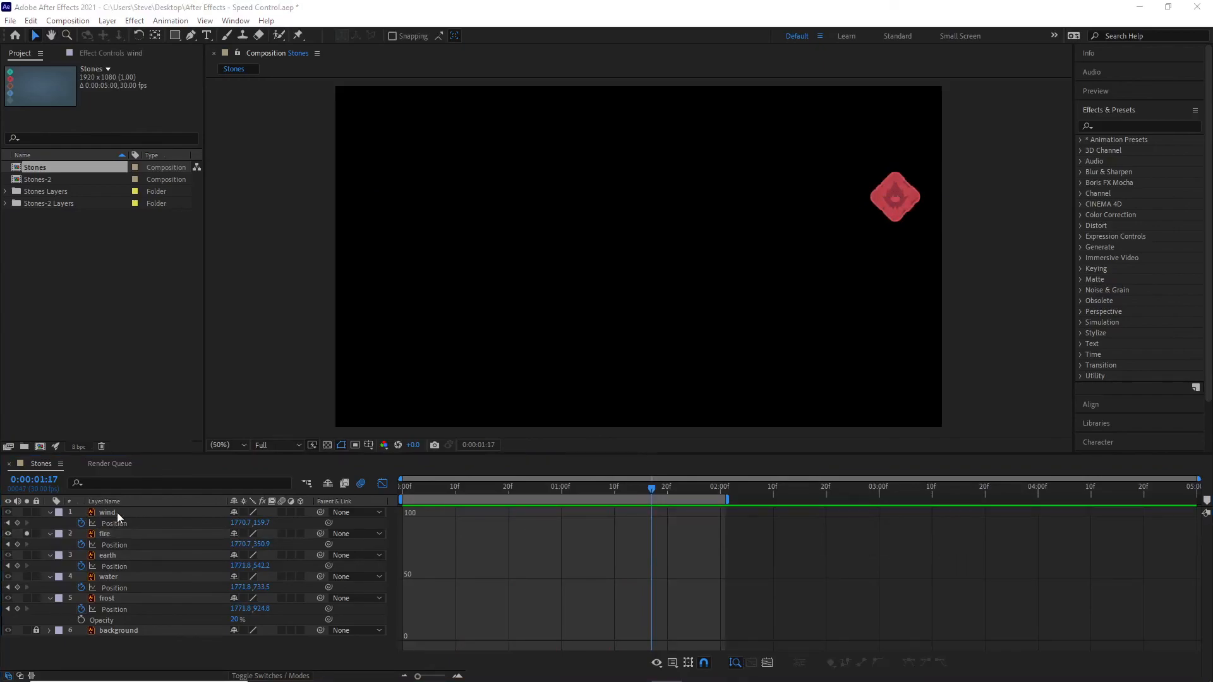
Step: Apply Easy Ease to both of wind's Position keyframes and raise the first keyframe's speed to about 4600 px/sec
click(120, 525)
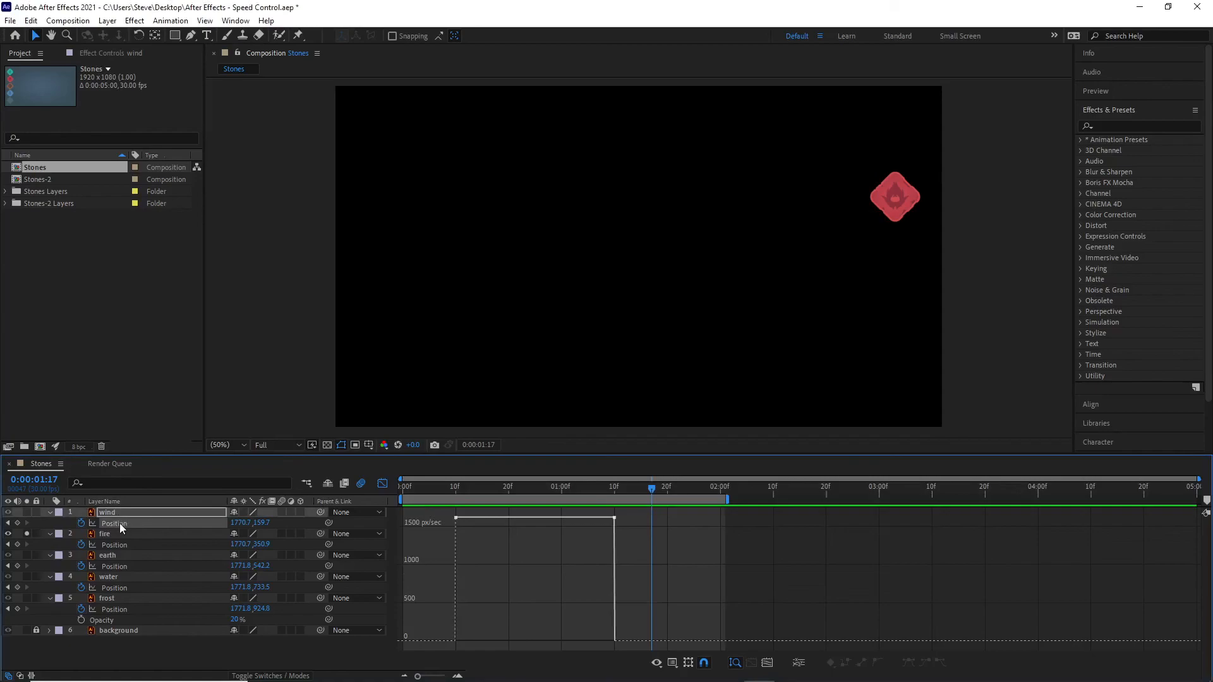
drag(640, 544, 431, 509)
mouse_move(616, 519)
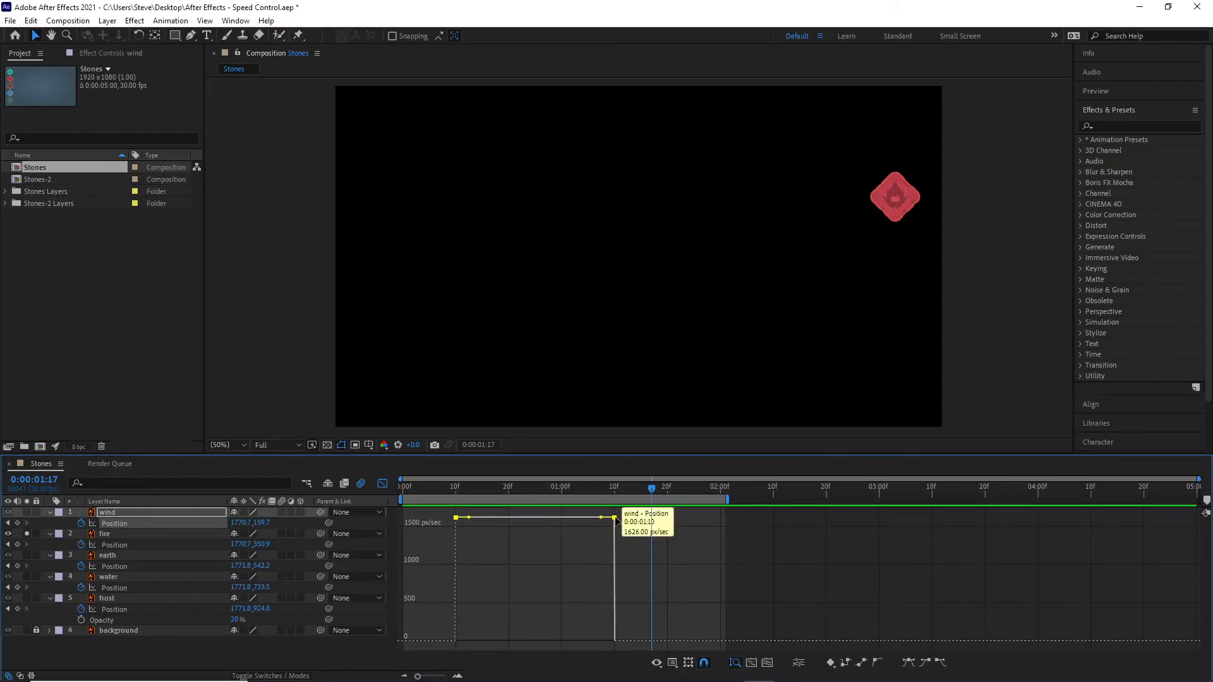
click(908, 662)
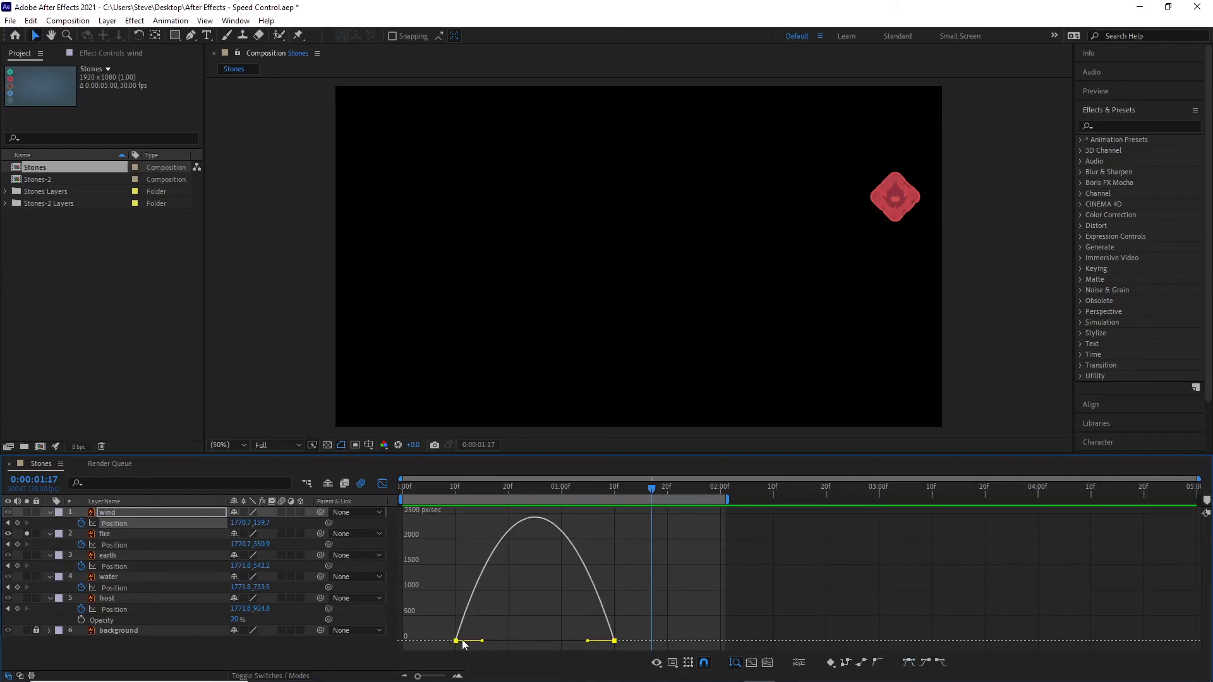
drag(462, 642, 456, 495)
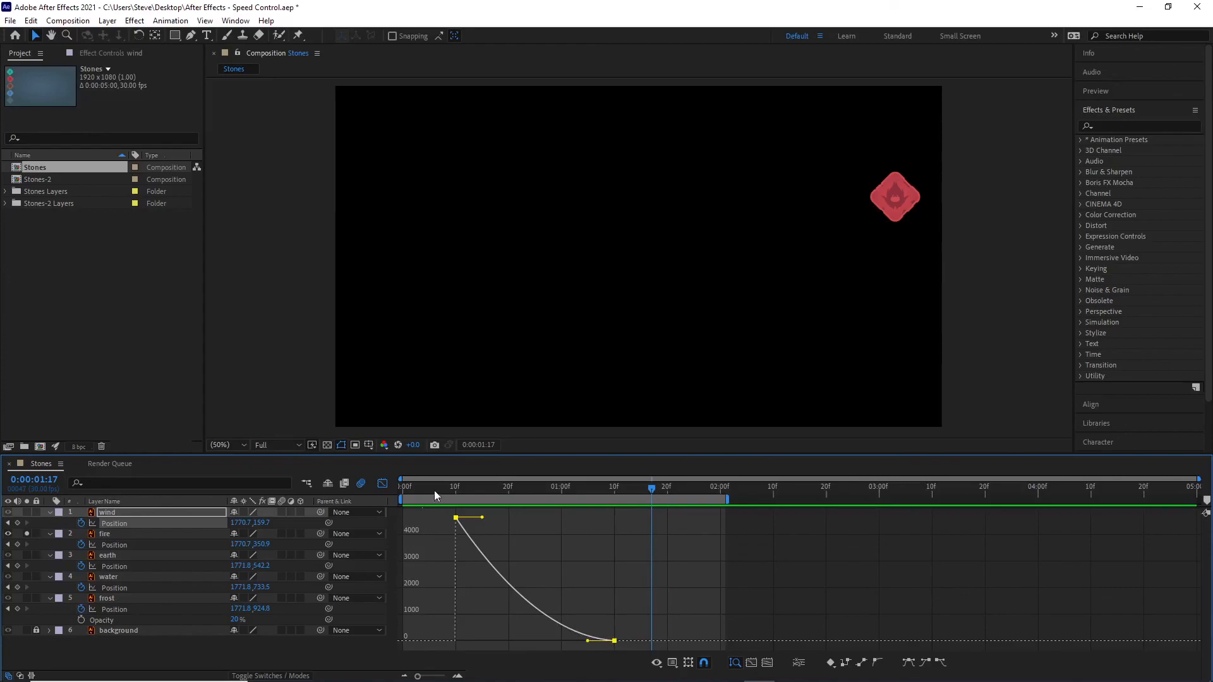
Step: Show all stones together and play from the first frame to compare wind's fast start with the others
drag(652, 486, 161, 491)
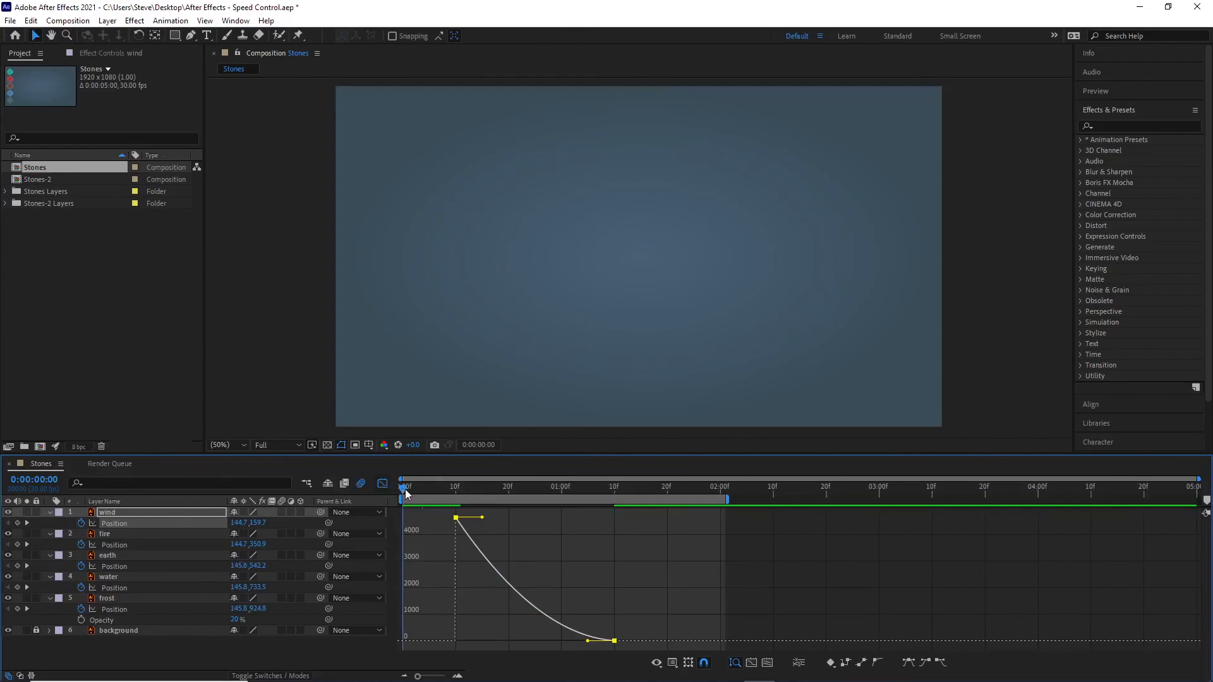
key(space)
key(space)
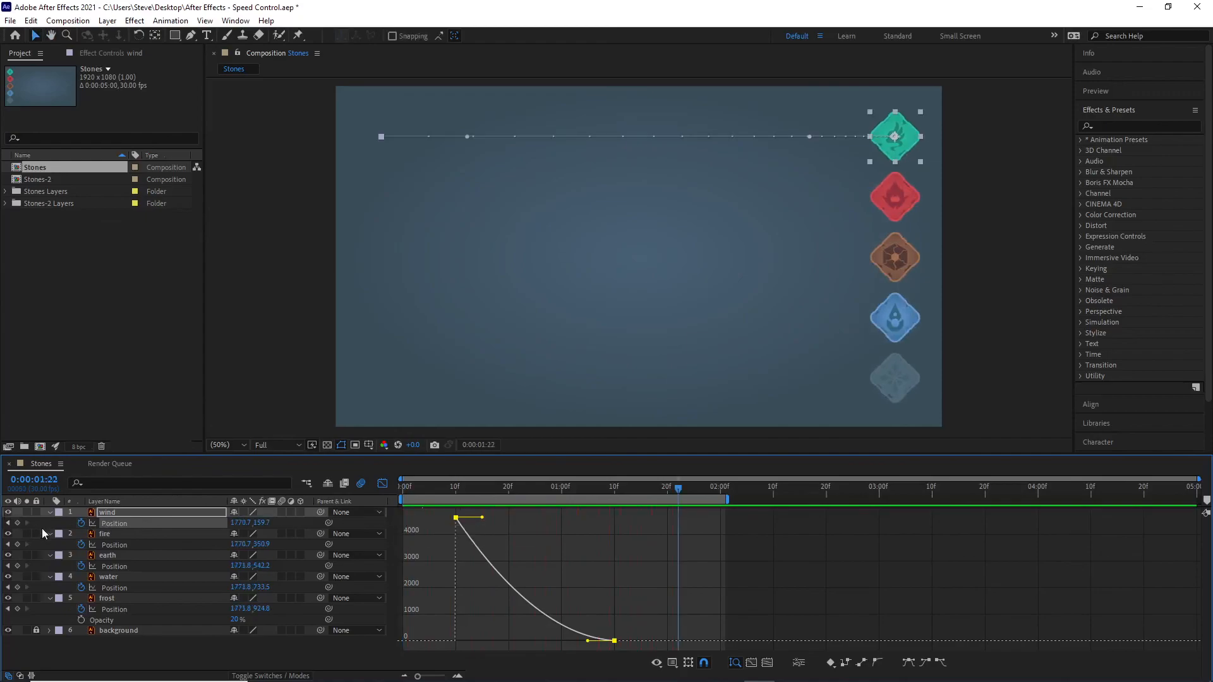
Step: Solo the wind layer, play it from the first frame and scrub back to 0:00:01:08 to examine its gradual slowdown
click(26, 512)
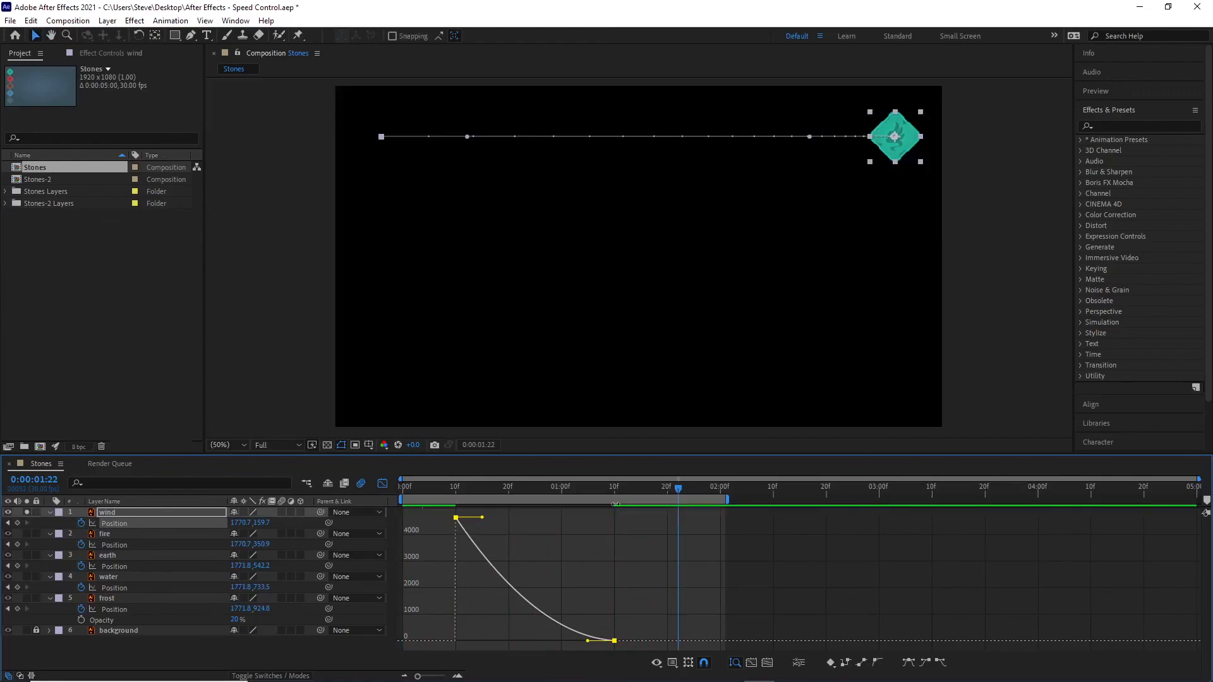
drag(676, 495, 400, 486)
key(space)
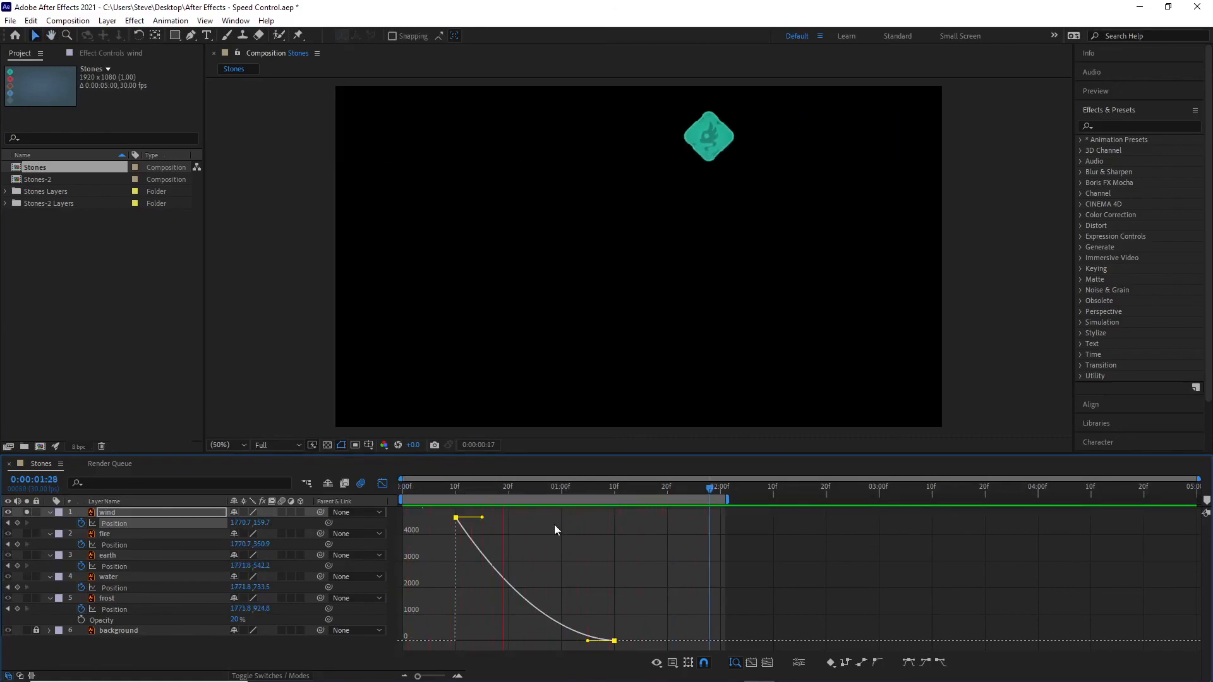
key(space)
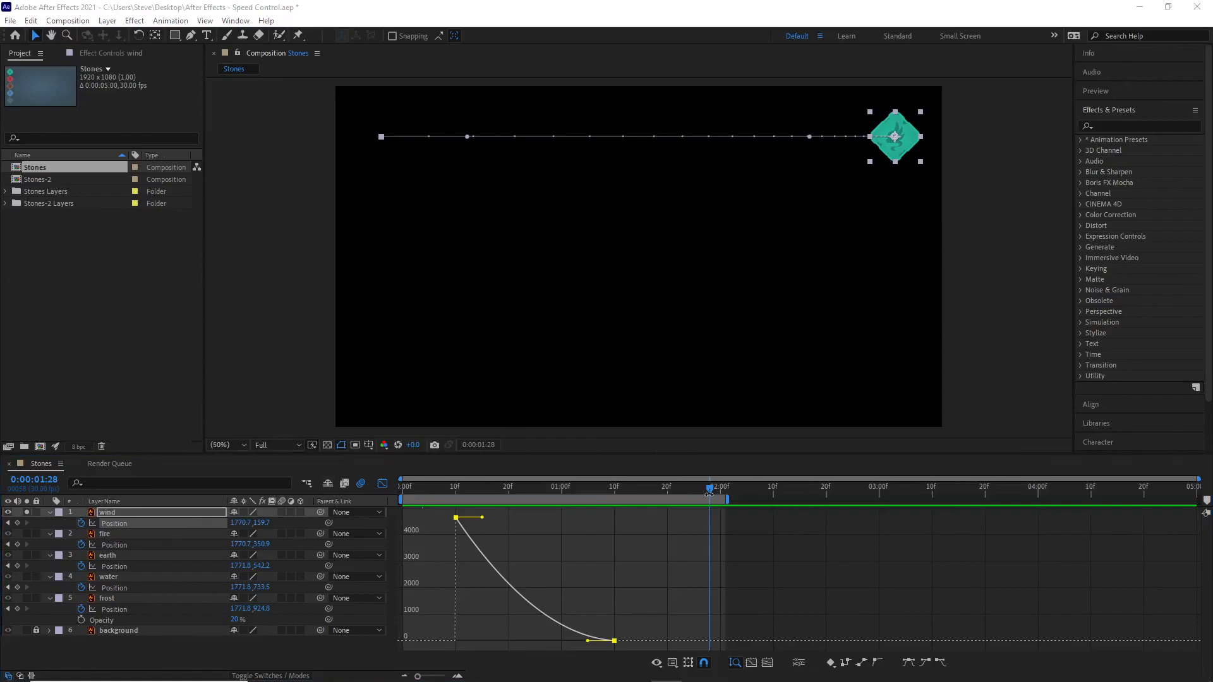
drag(710, 492, 604, 503)
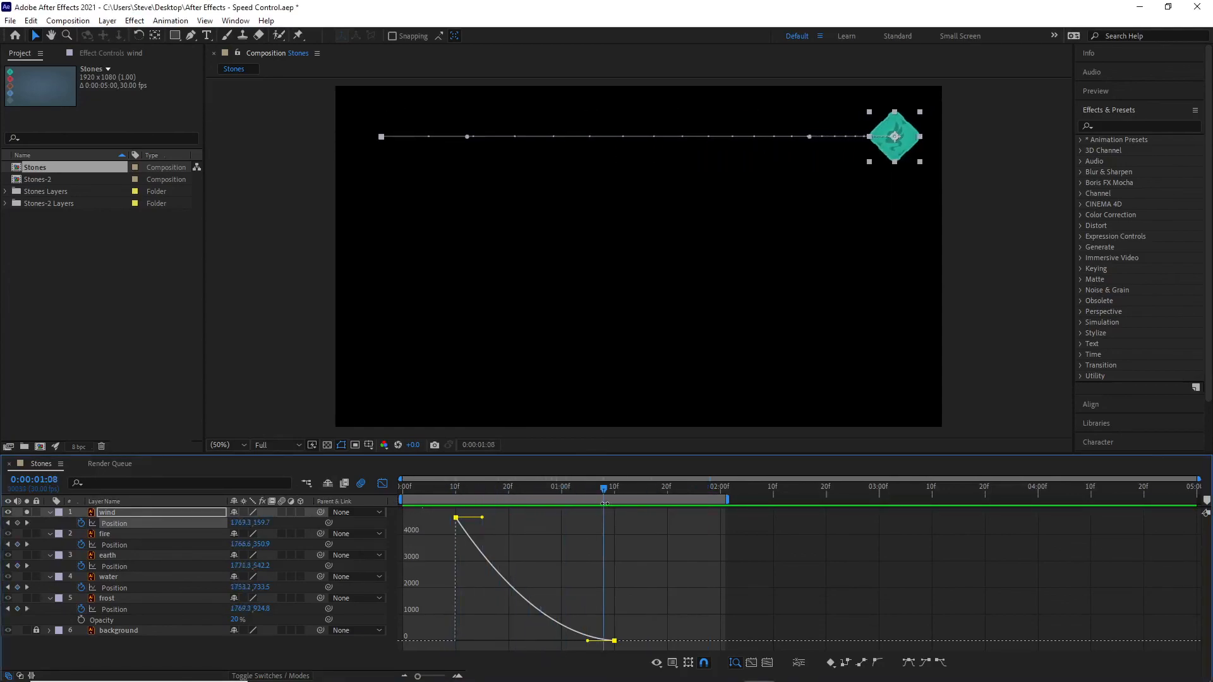